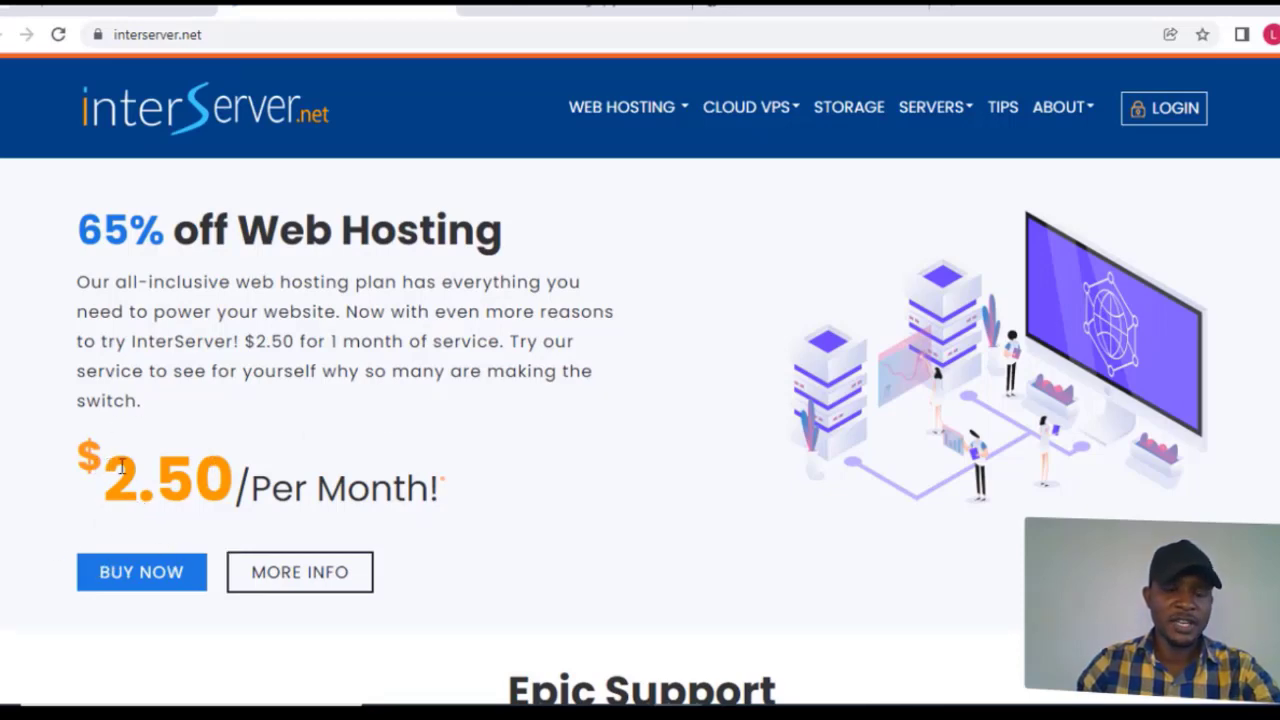
Step: Start ordering the $2.50-per-month discounted web hosting offer from the InterServer home page
{"action": "left_click_drag", "start_coordinate": [123, 466], "coordinate": [224, 470]}
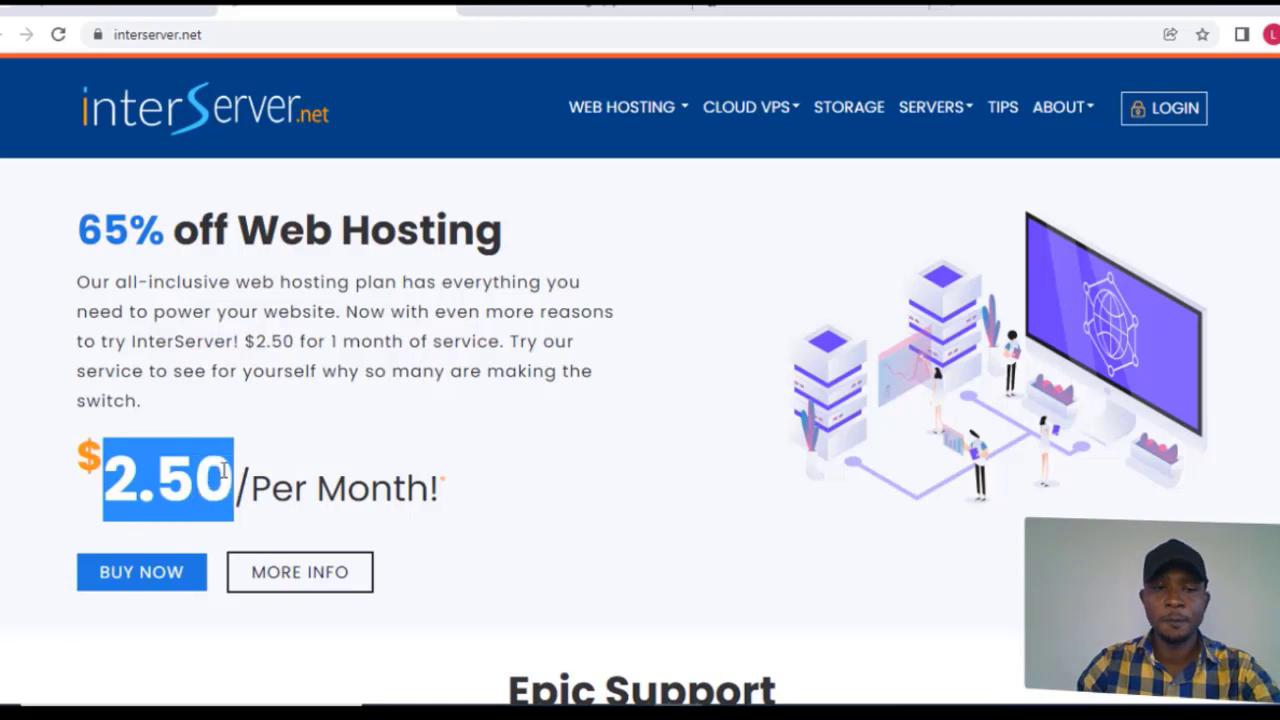
{"action": "left_click", "coordinate": [248, 466]}
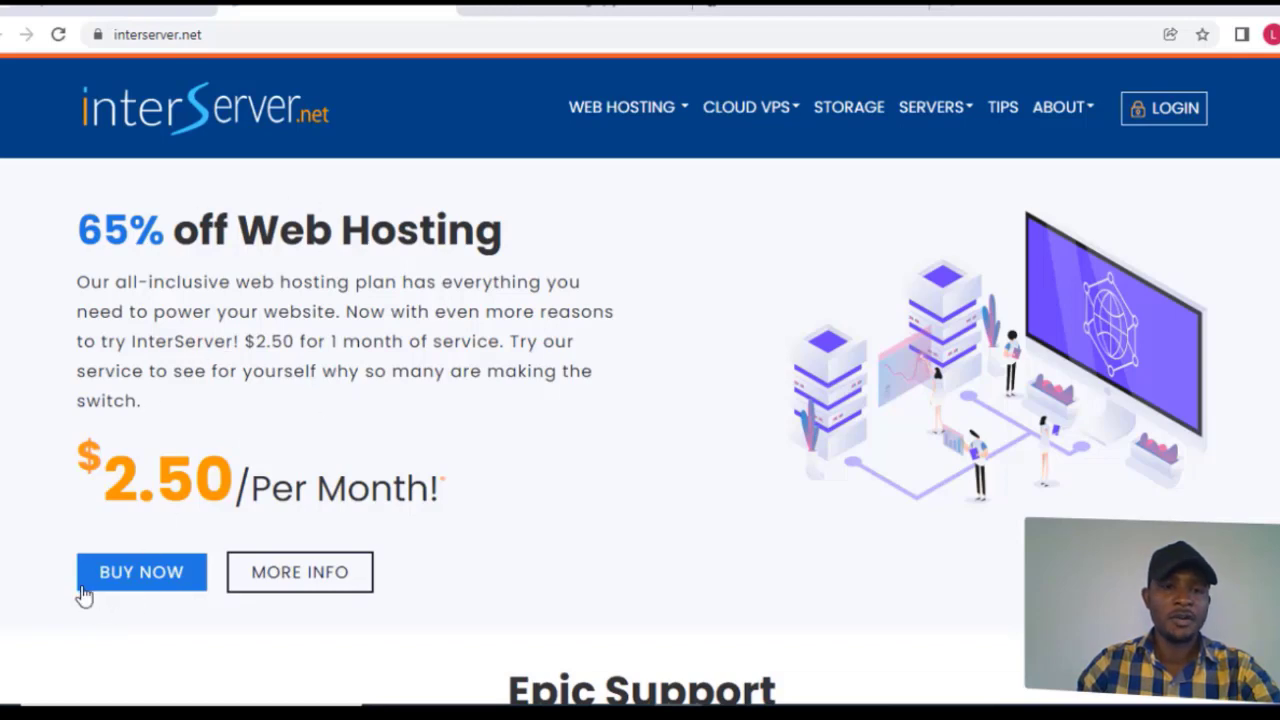
{"action": "left_click", "coordinate": [166, 582]}
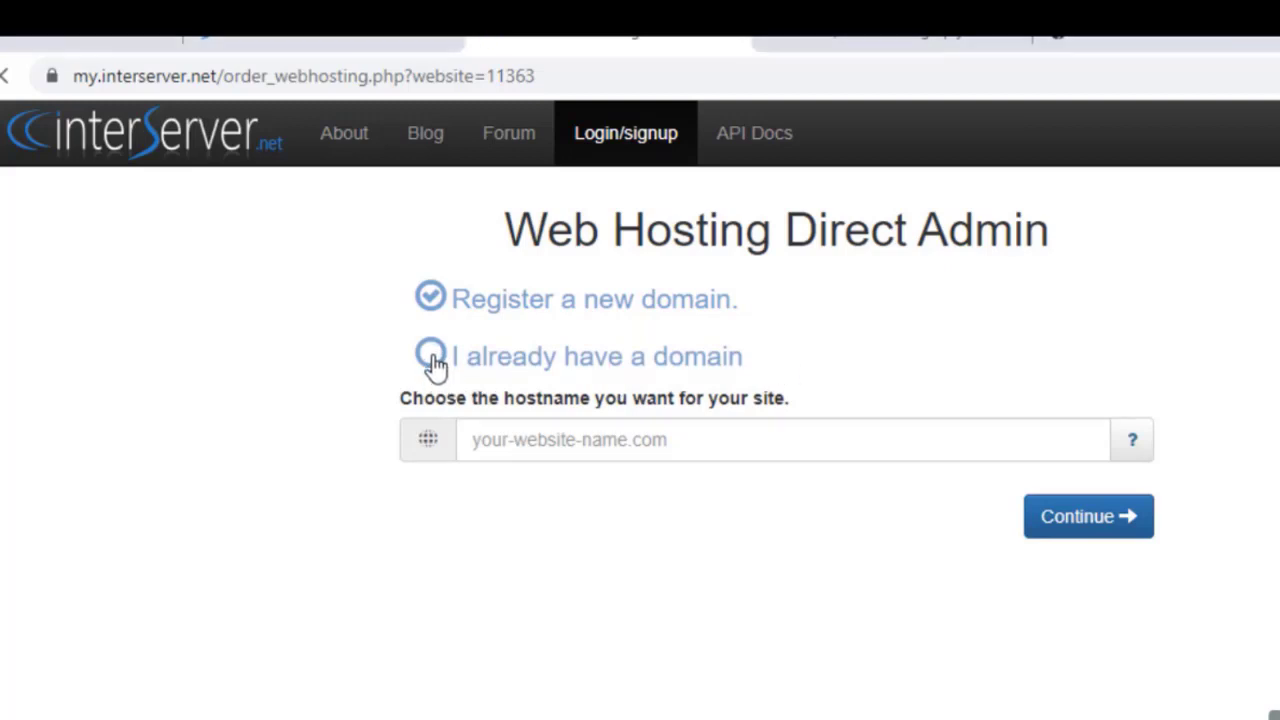
Step: Choose Register a new domain, enter the new .com hostname, and submit it
{"action": "left_click", "coordinate": [460, 368]}
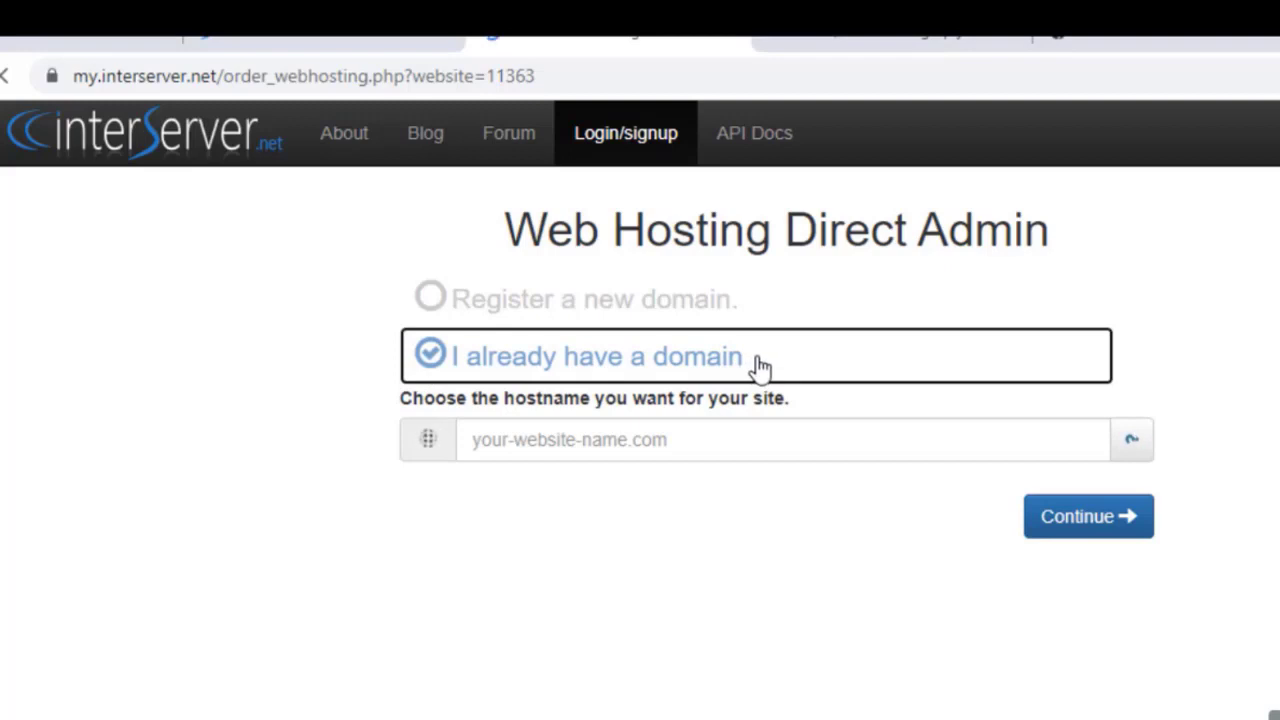
{"action": "left_click", "coordinate": [432, 299]}
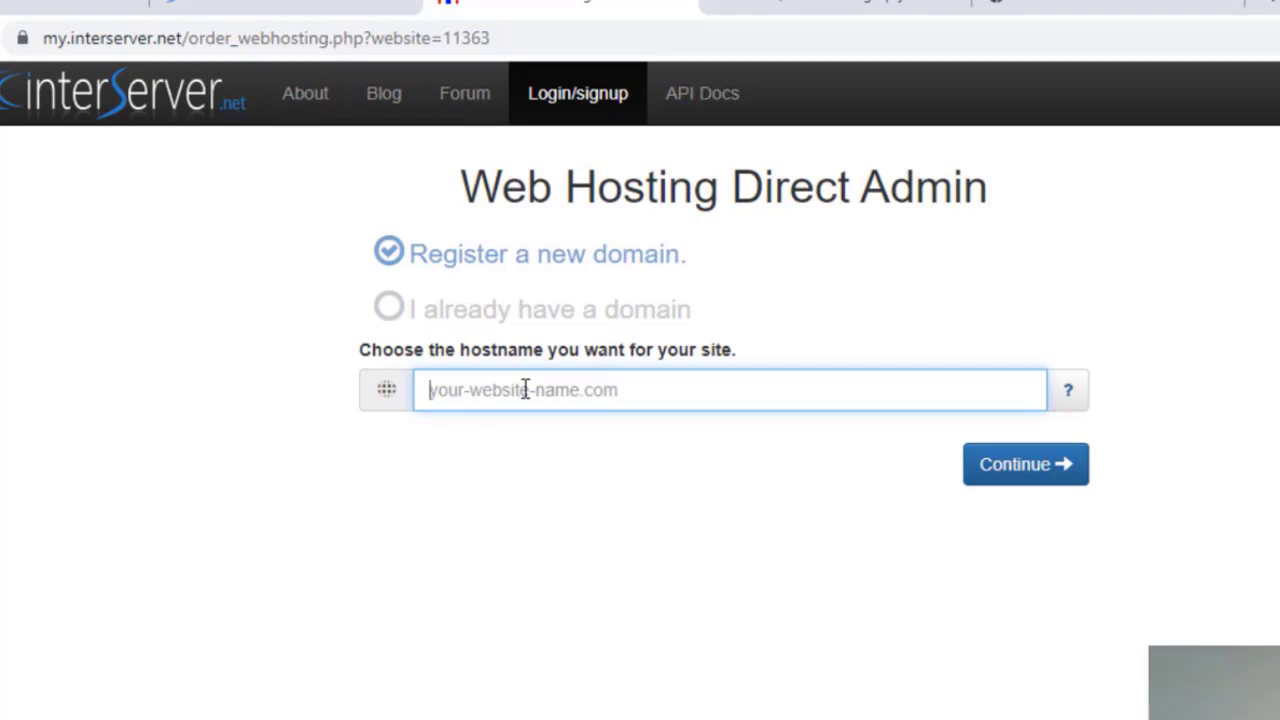
{"action": "type", "text": "bestonk"}
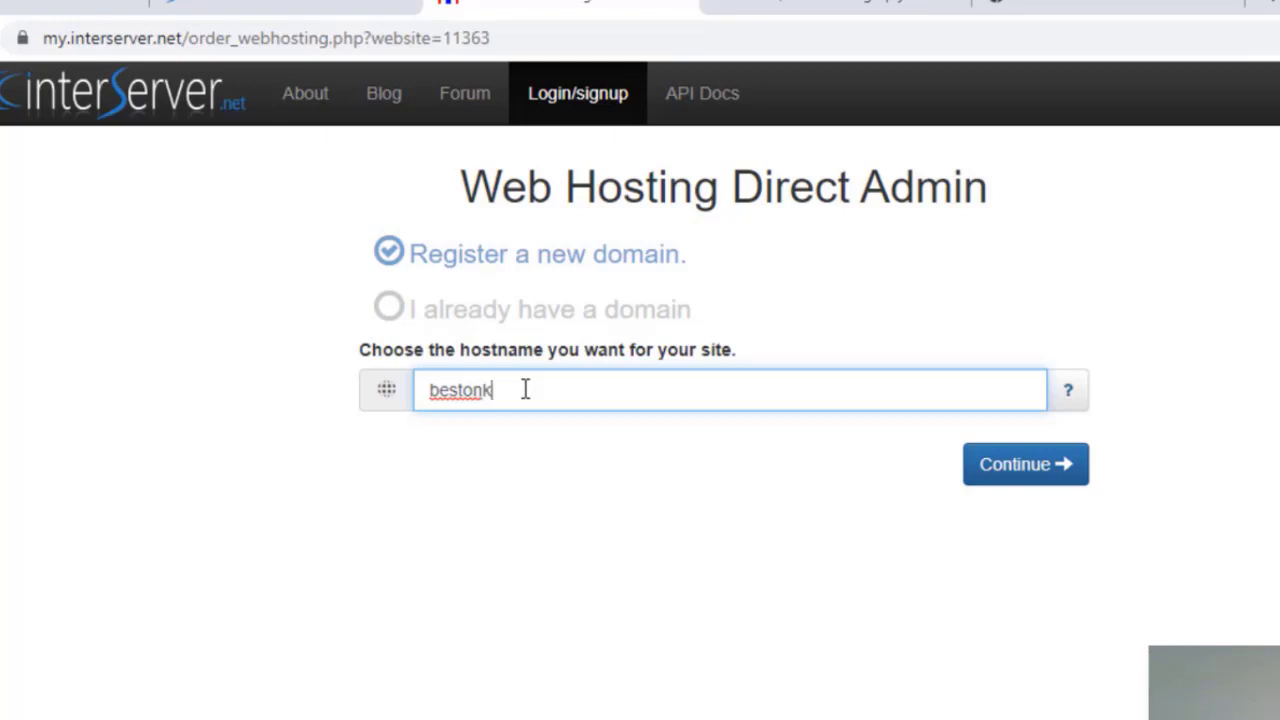
{"action": "type", "text": "eghtor"}
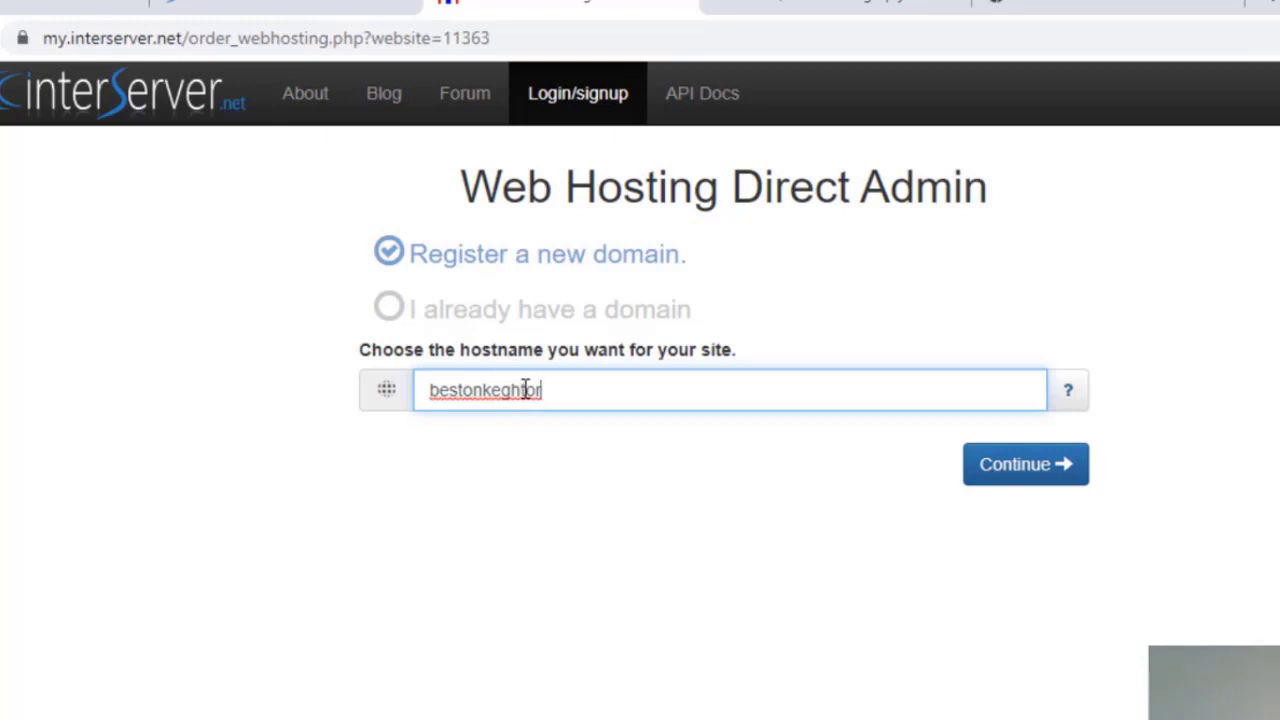
{"action": "type", "text": ".com"}
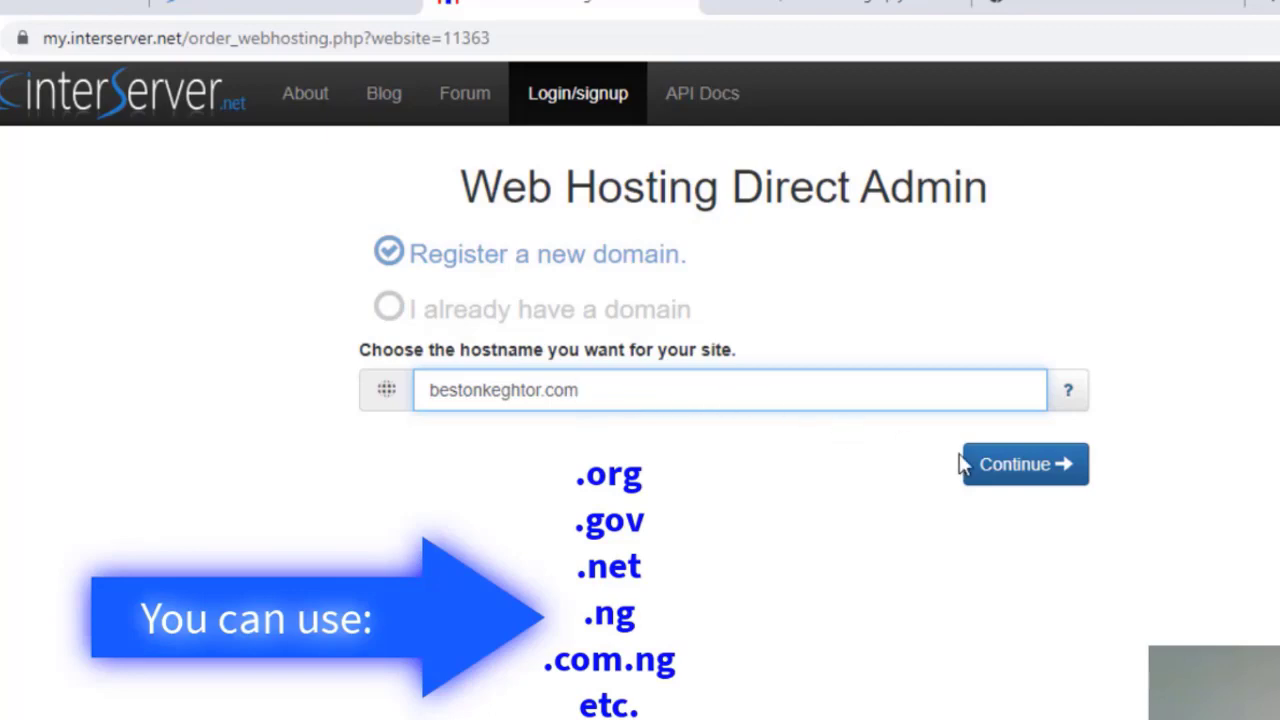
{"action": "left_click", "coordinate": [1016, 476]}
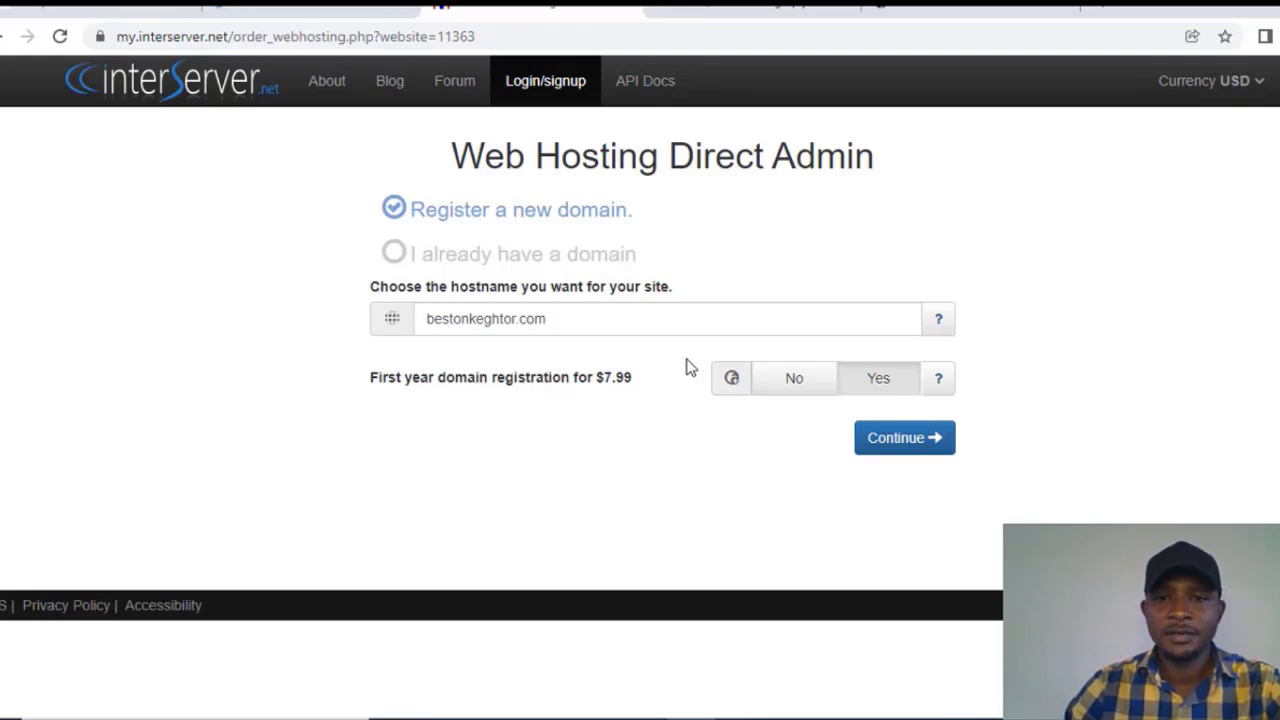
Step: Accept the $7.99 first-year domain registration and continue to account sign-up
{"action": "left_click", "coordinate": [886, 384]}
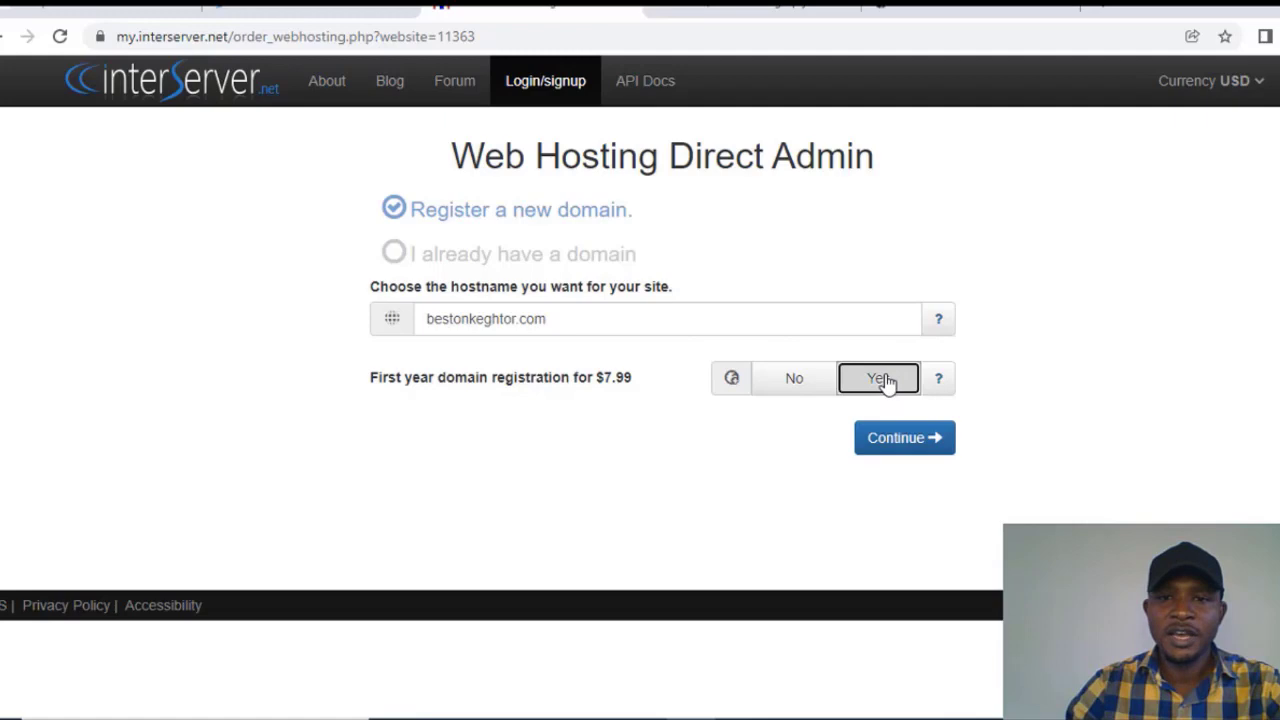
{"action": "left_click", "coordinate": [900, 447]}
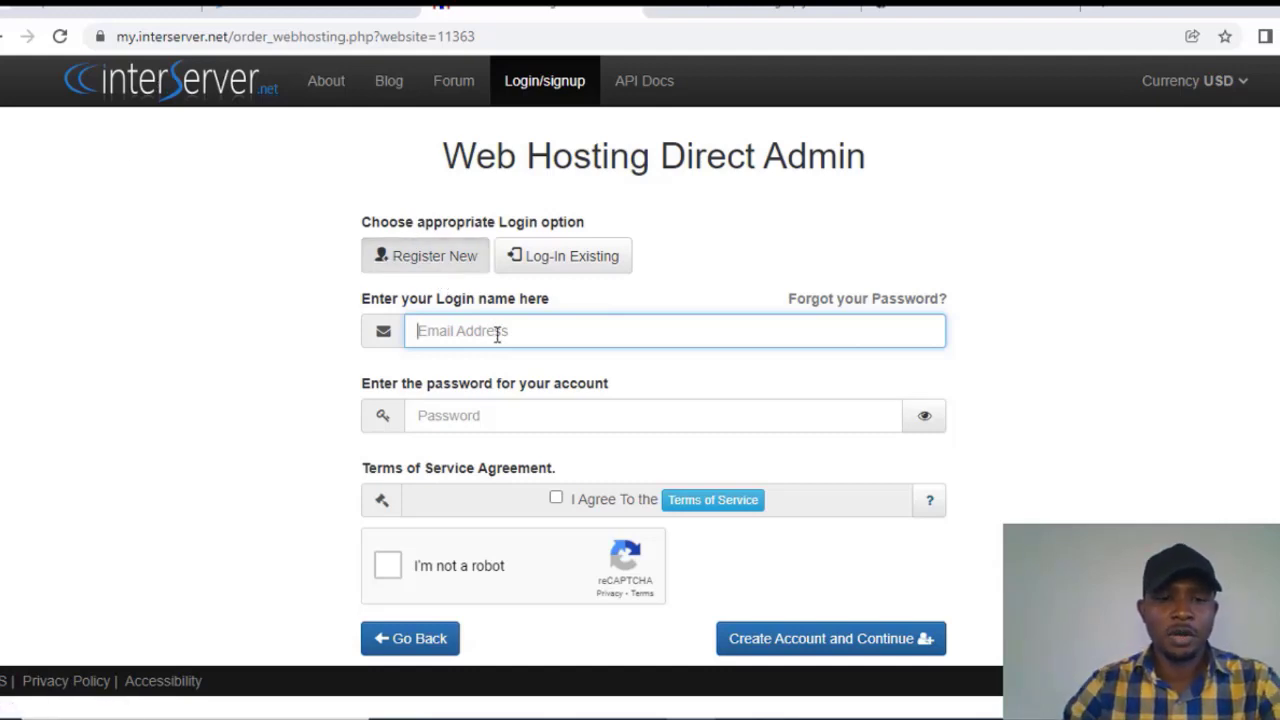
Step: Enter the account e-mail address and type the account password
{"action": "key", "text": "ctrl+v"}
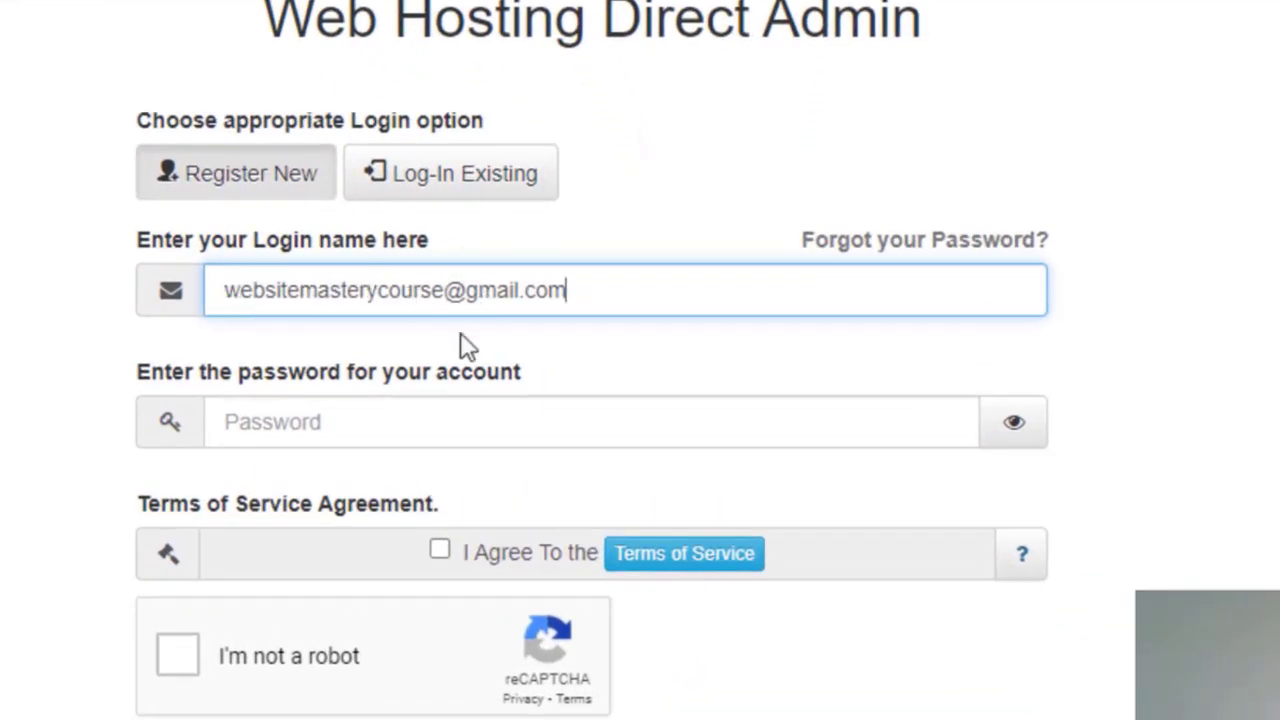
{"action": "left_click", "coordinate": [372, 425]}
{"action": "type", "text": "***"}
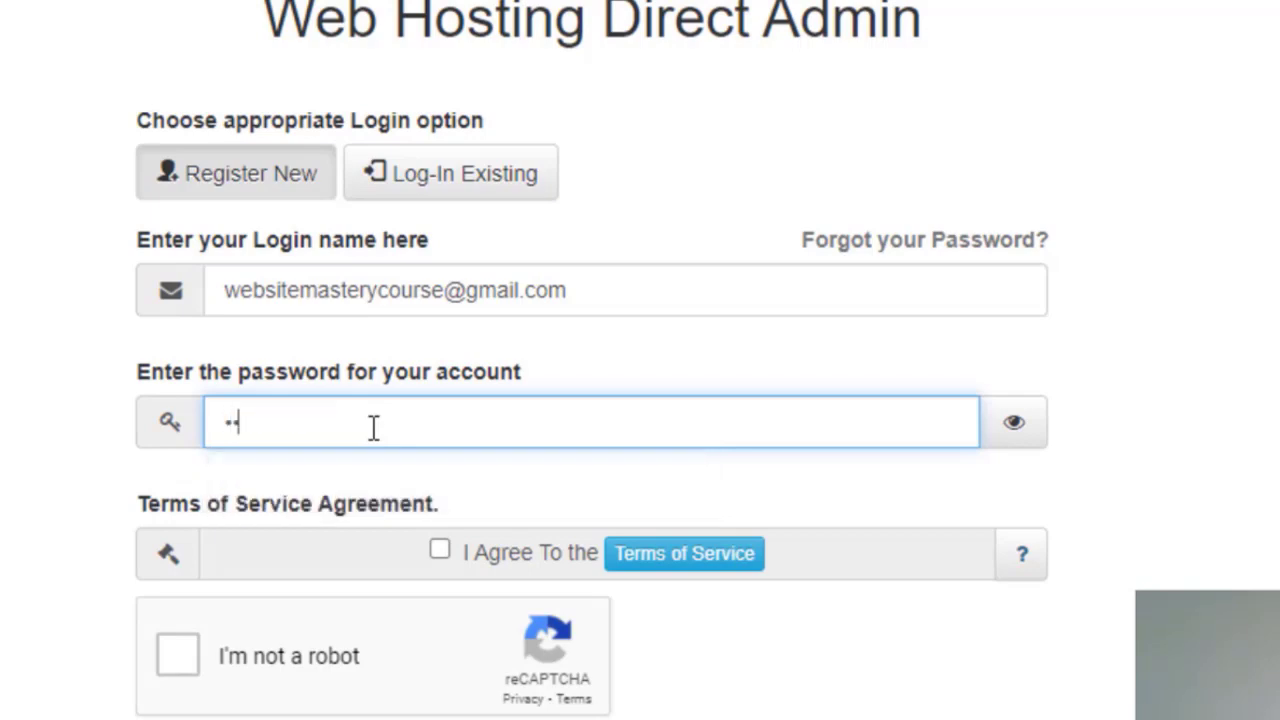
{"action": "key", "text": "BackSpace"}
{"action": "key", "text": "BackSpace"}
{"action": "key", "text": "BackSpace"}
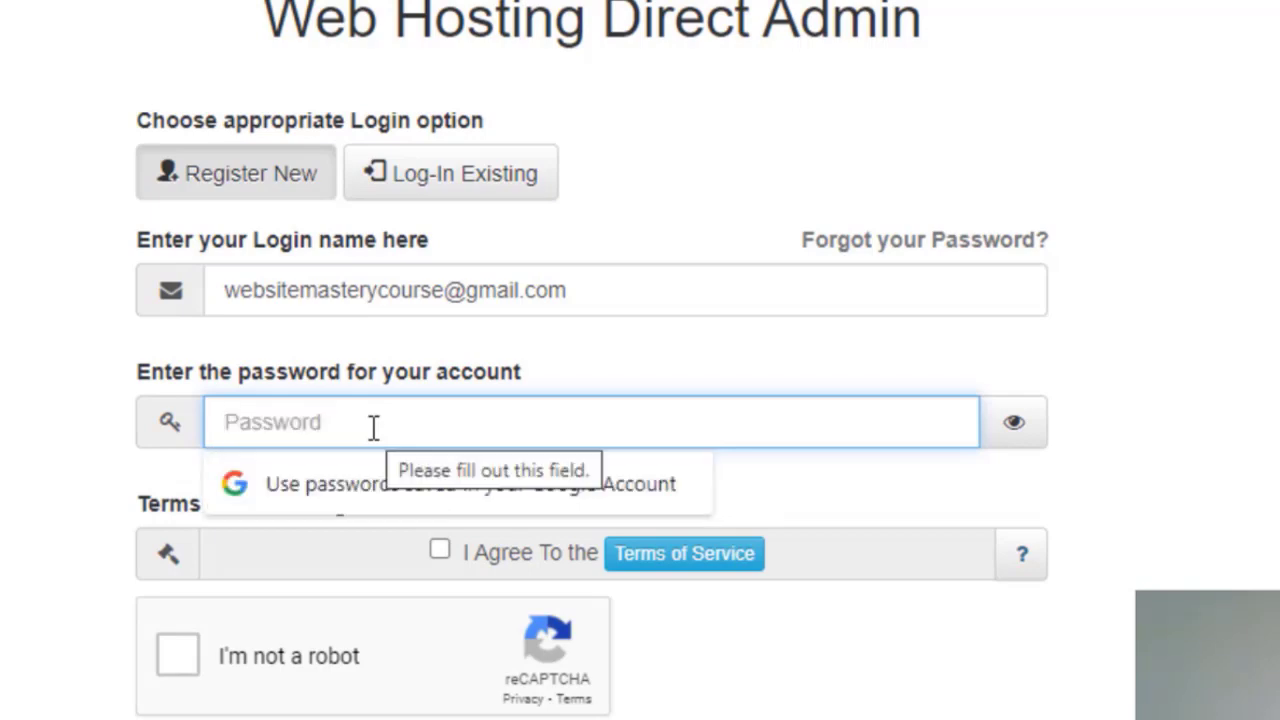
{"action": "type", "text": "********"}
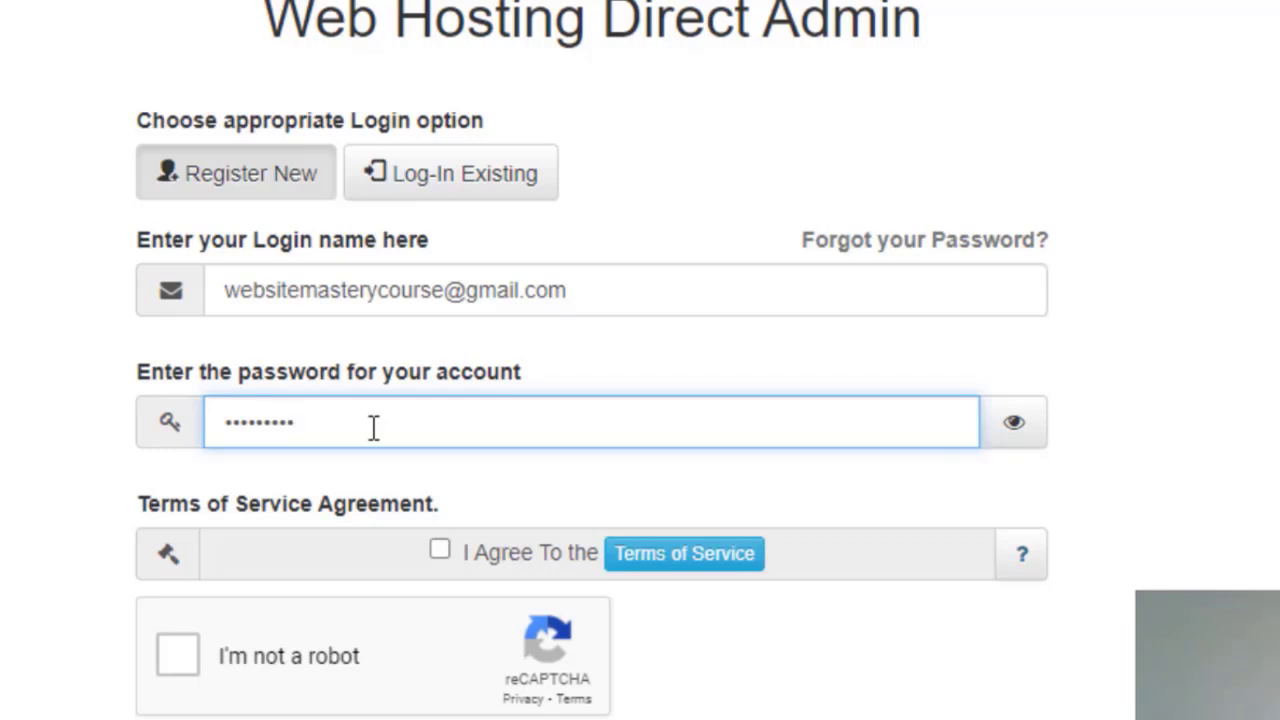
Step: Agree to the Terms of Service and start the 'I'm not a robot' check
{"action": "key", "text": "Tab"}
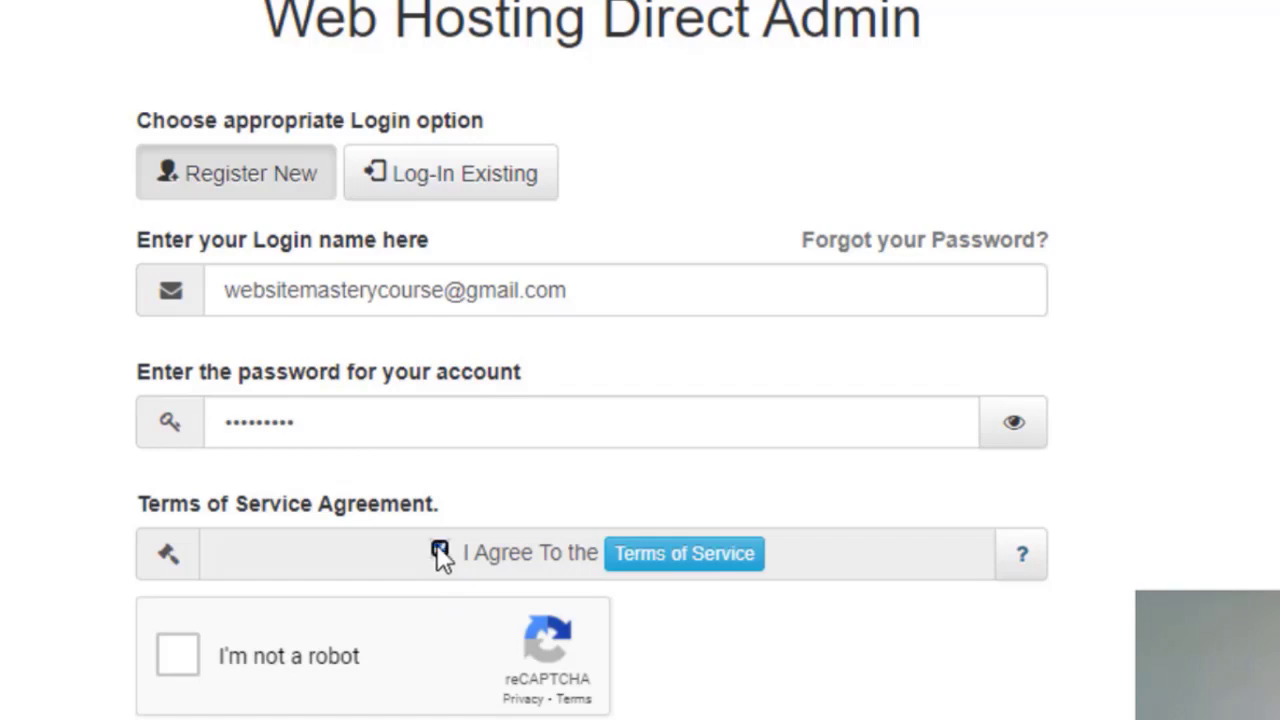
{"action": "left_click", "coordinate": [440, 551]}
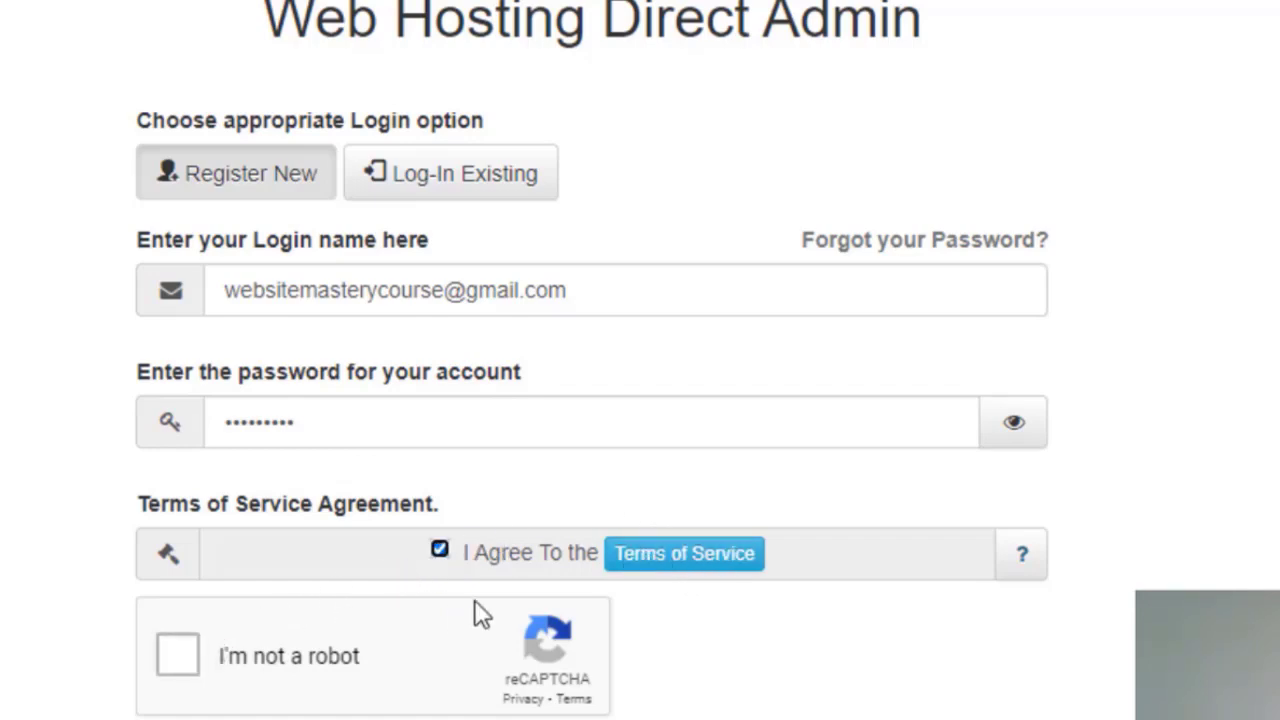
{"action": "scroll", "coordinate": [474, 608], "scroll_direction": "down", "scroll_amount": 1}
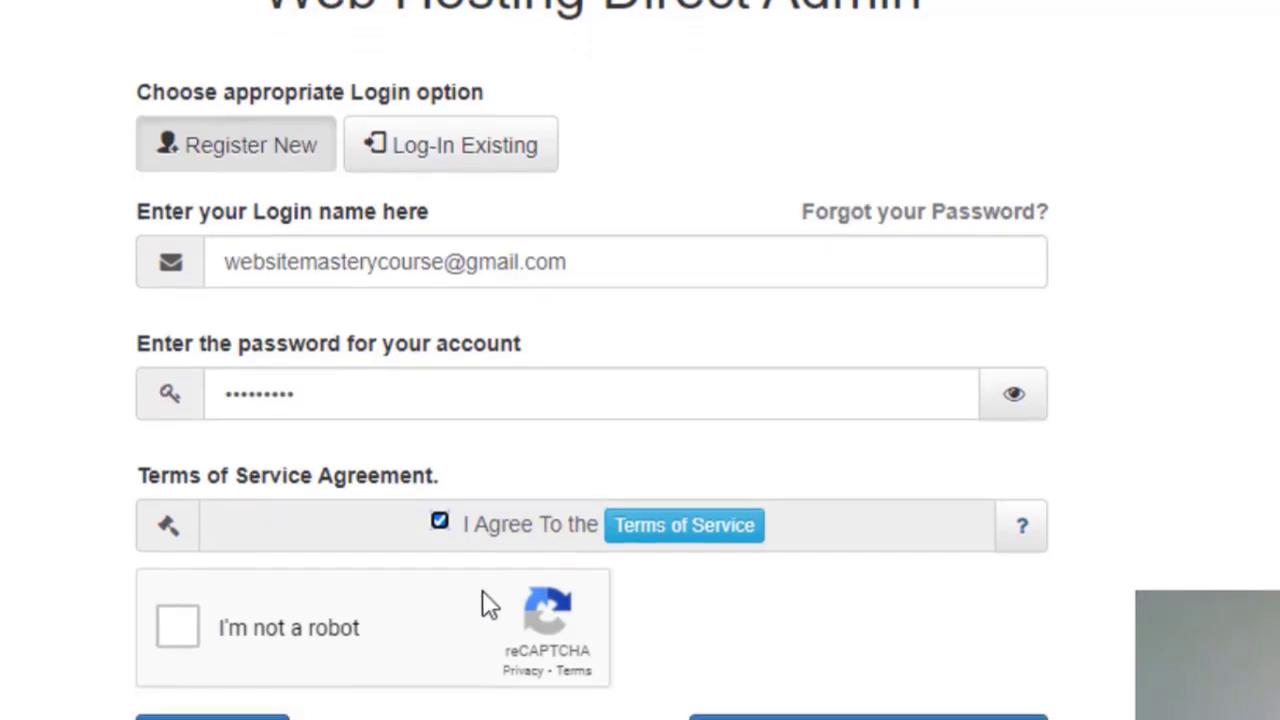
{"action": "left_click", "coordinate": [180, 628]}
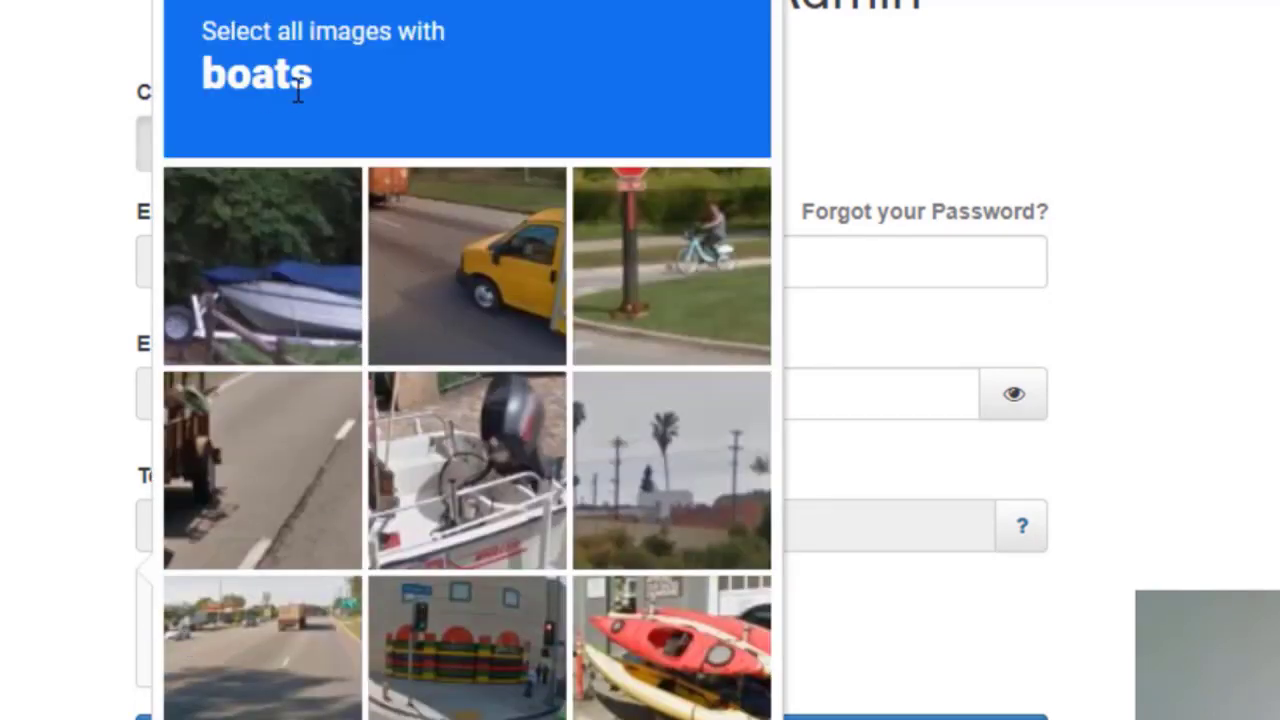
Step: Select the three boat pictures, verify, then create the account and continue to contact details
{"action": "left_click", "coordinate": [686, 686]}
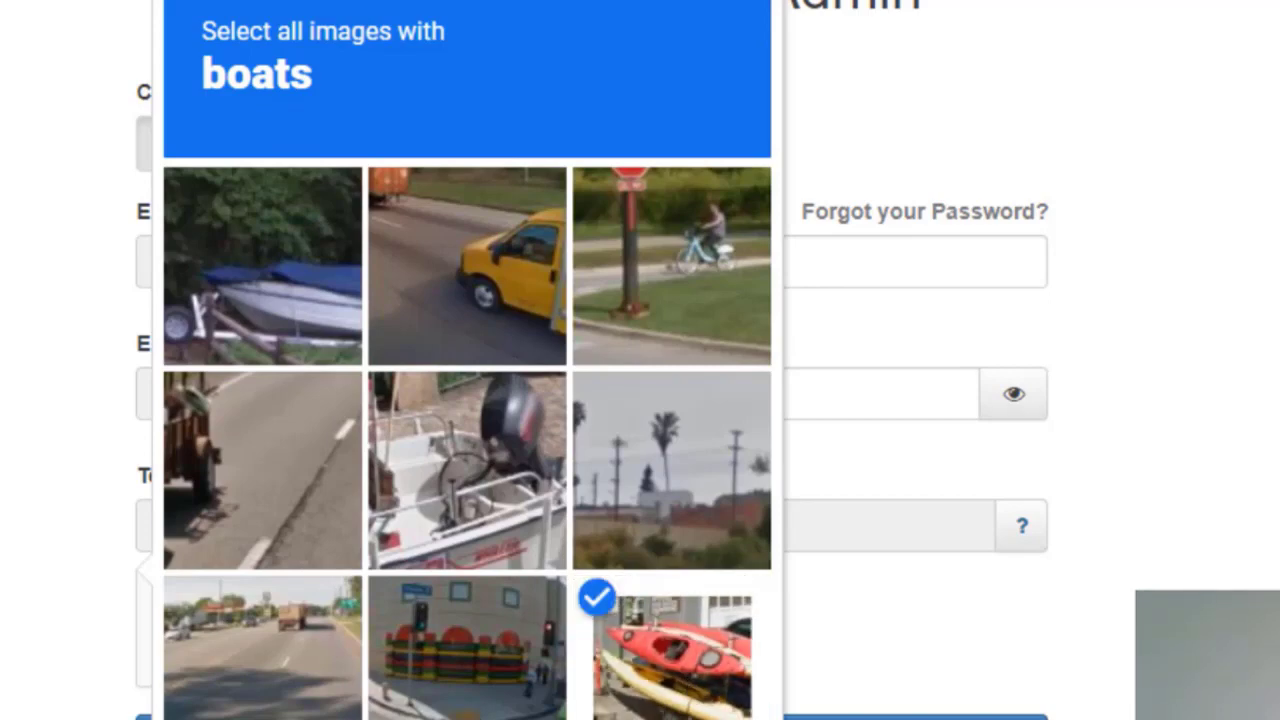
{"action": "left_click", "coordinate": [460, 486]}
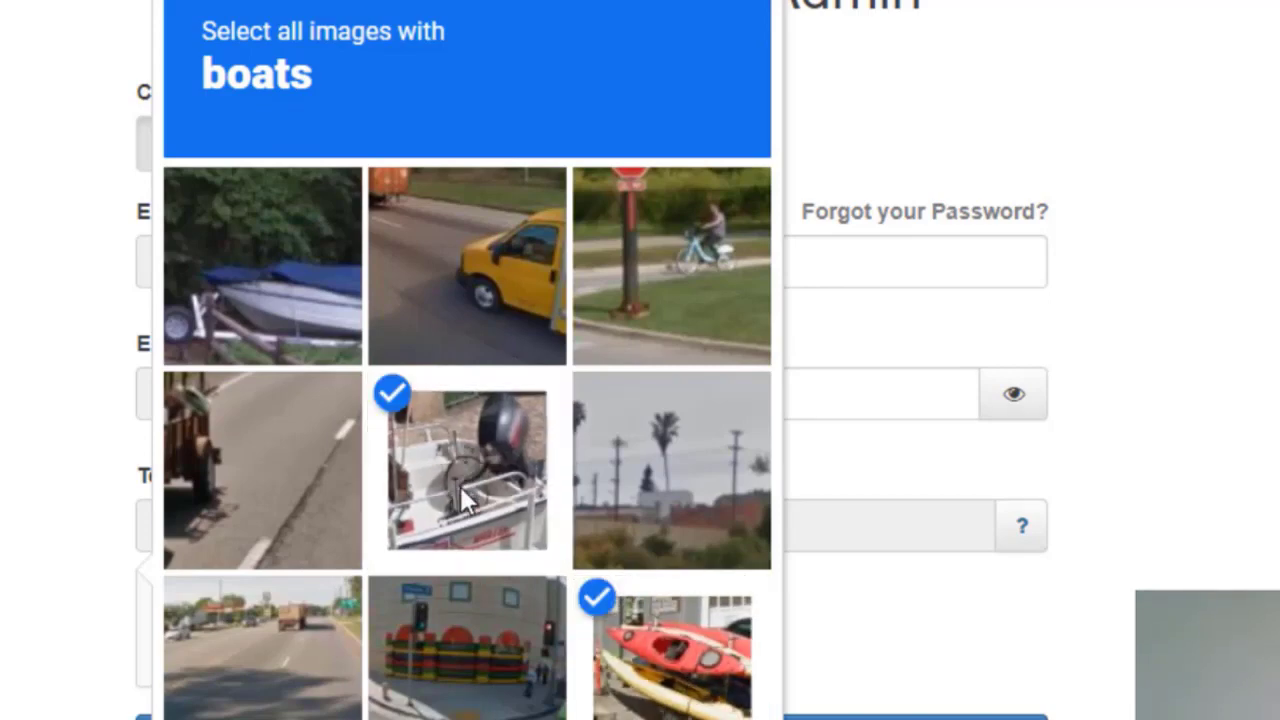
{"action": "left_click", "coordinate": [260, 284]}
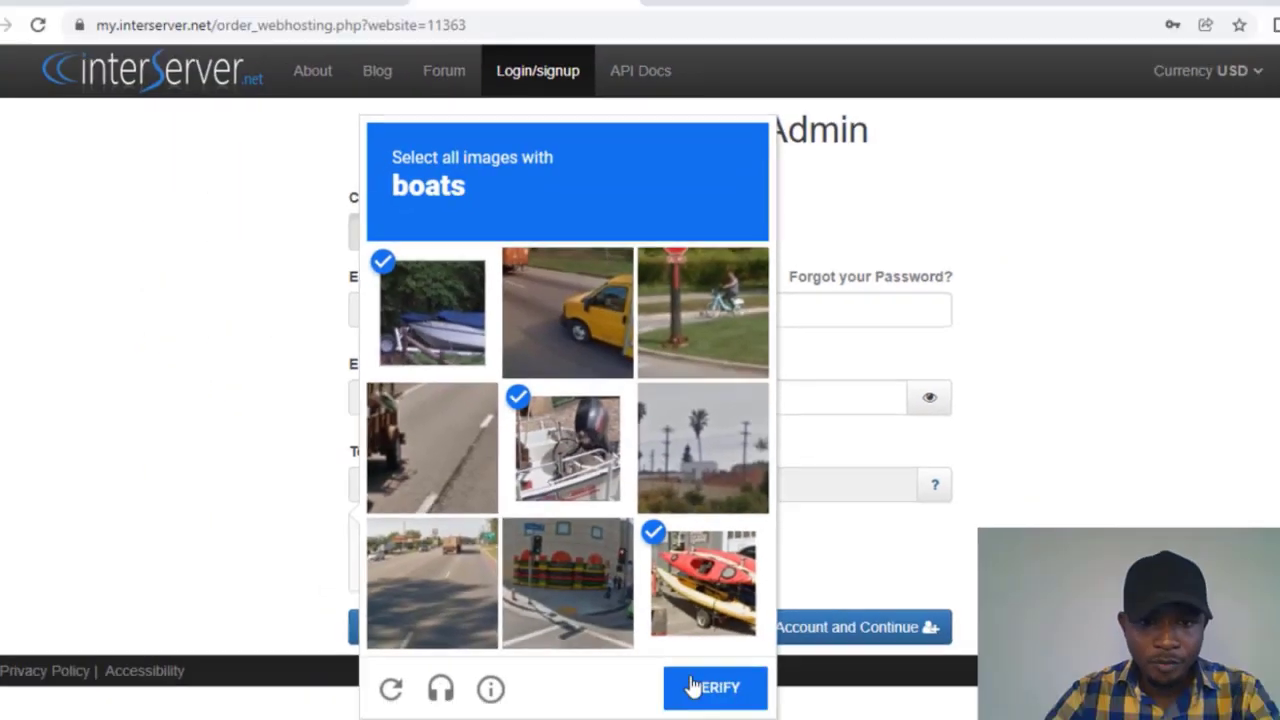
{"action": "left_click", "coordinate": [700, 686]}
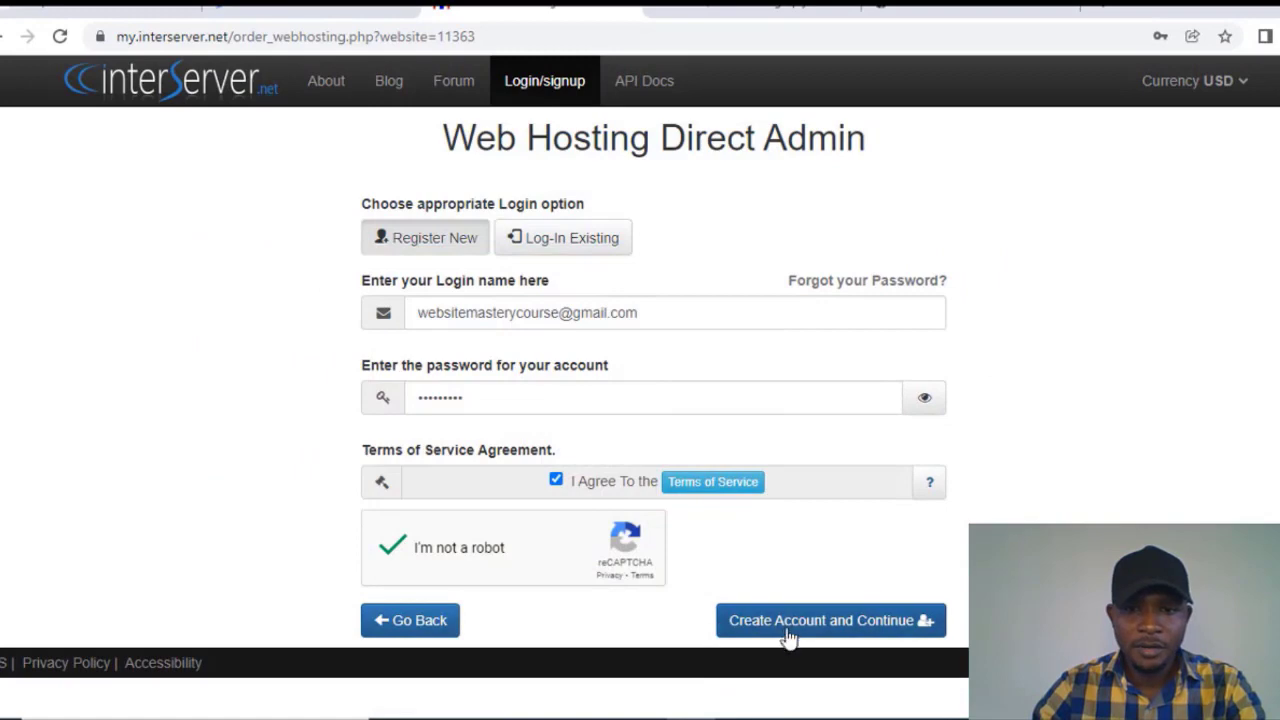
{"action": "left_click", "coordinate": [848, 622]}
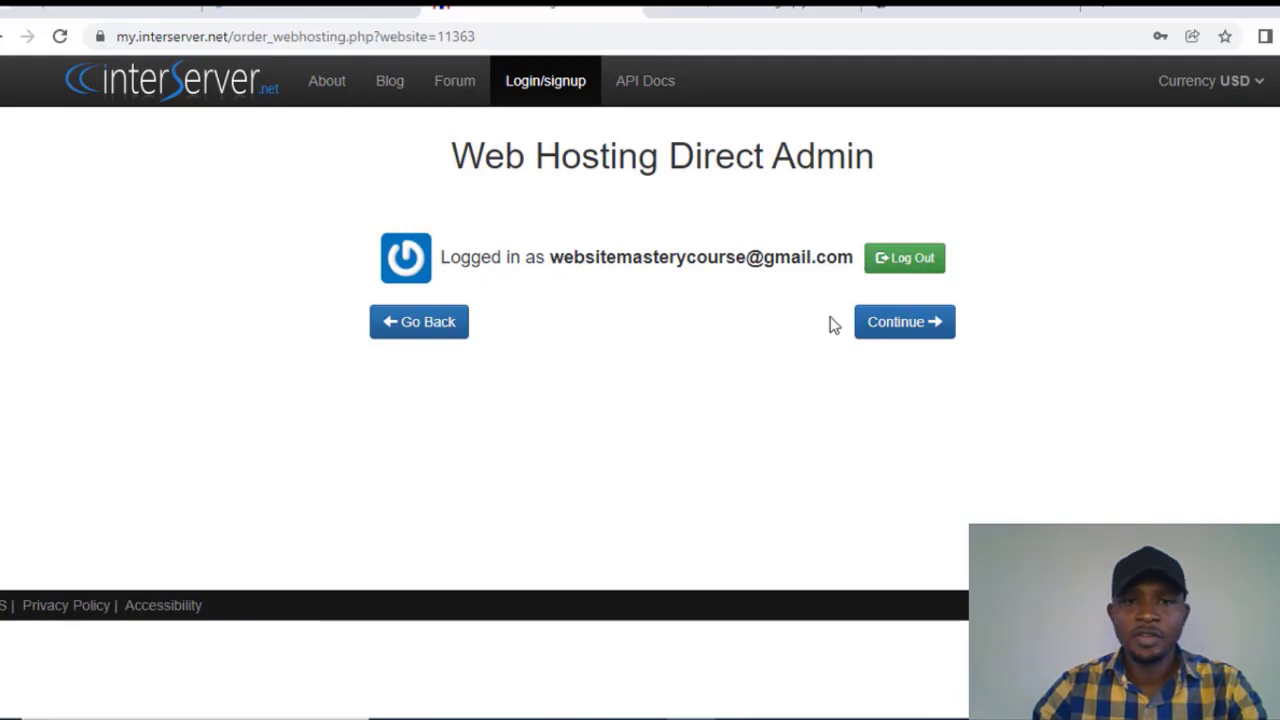
{"action": "left_click", "coordinate": [898, 329]}
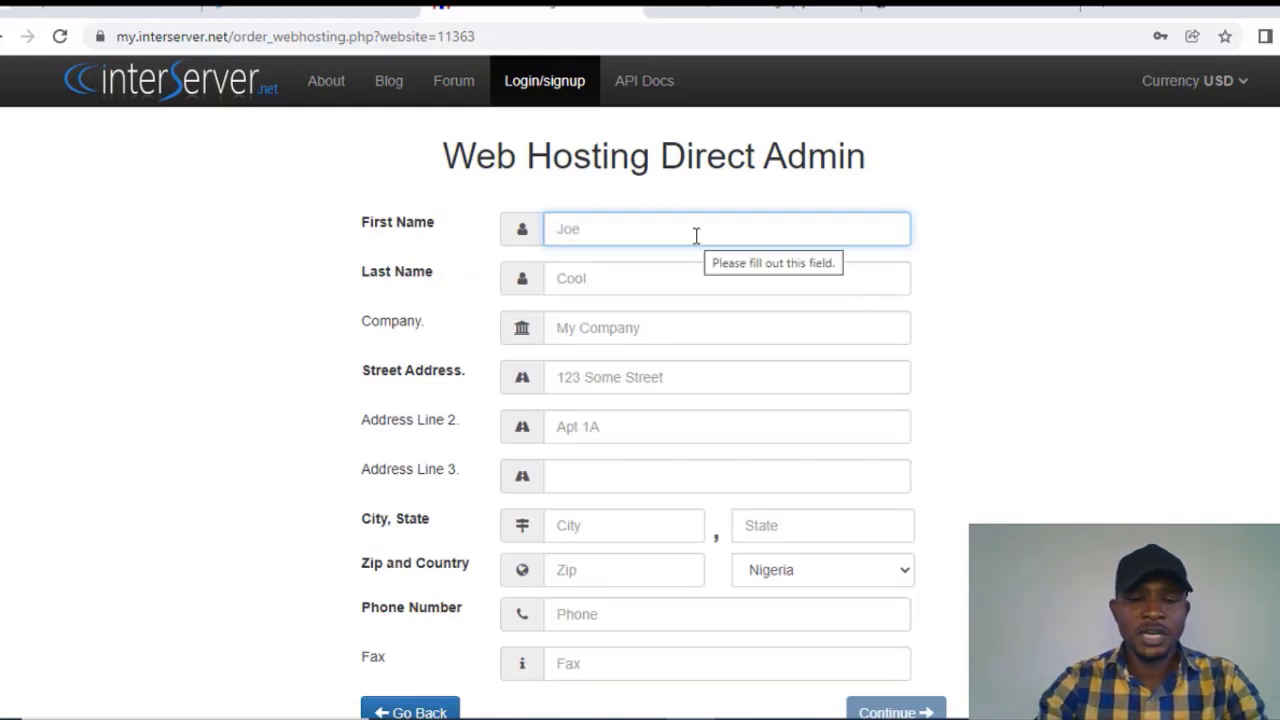
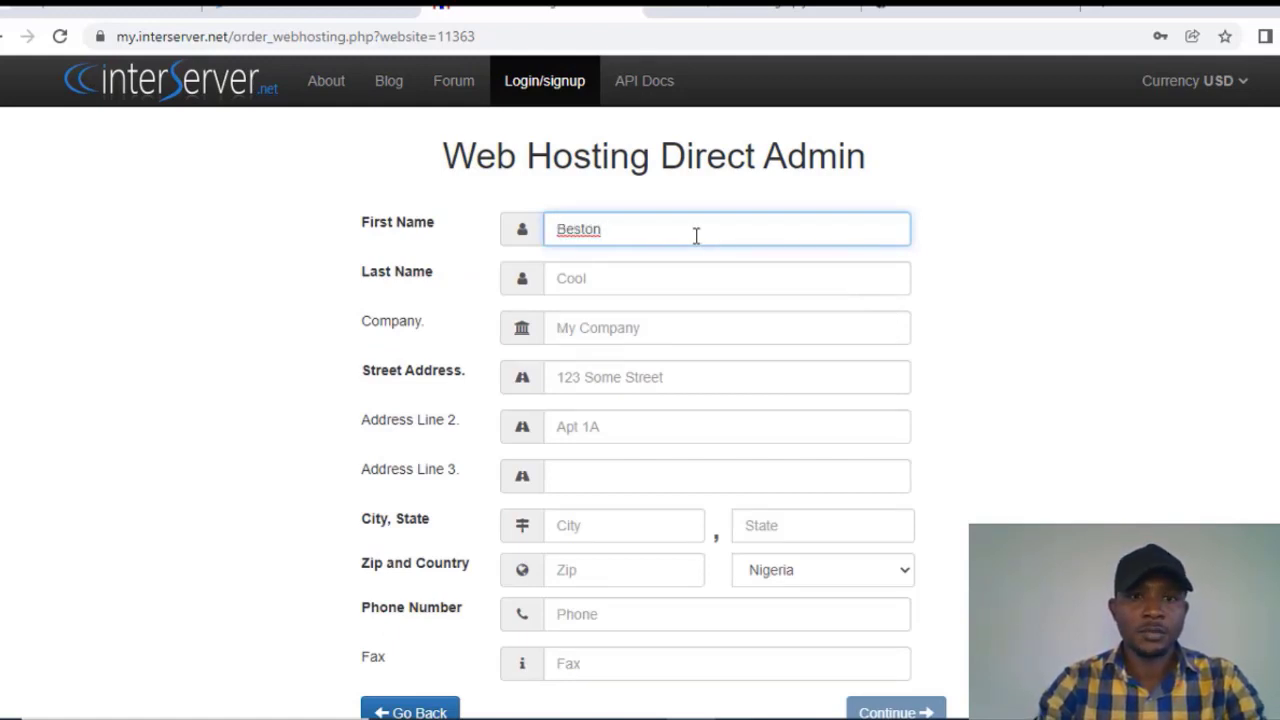
Step: Enter the contact's first name, last name and company name
{"action": "key", "text": "Tab"}
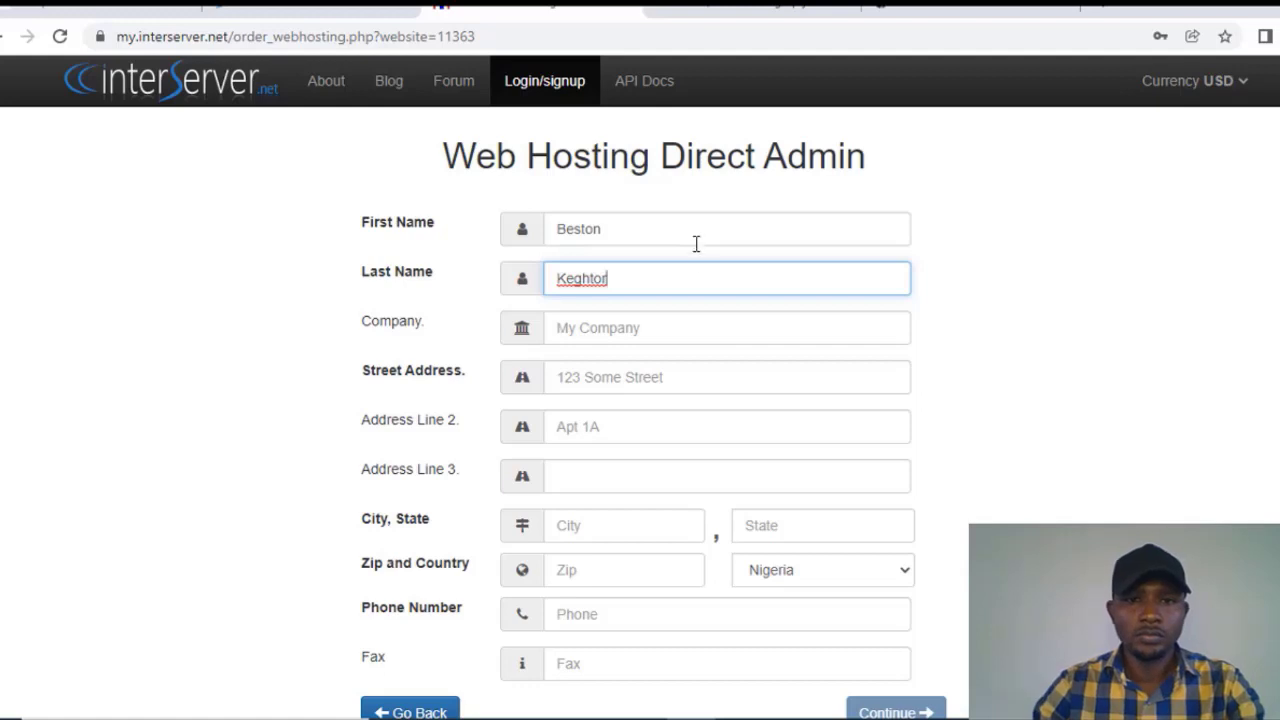
{"action": "left_click", "coordinate": [626, 330]}
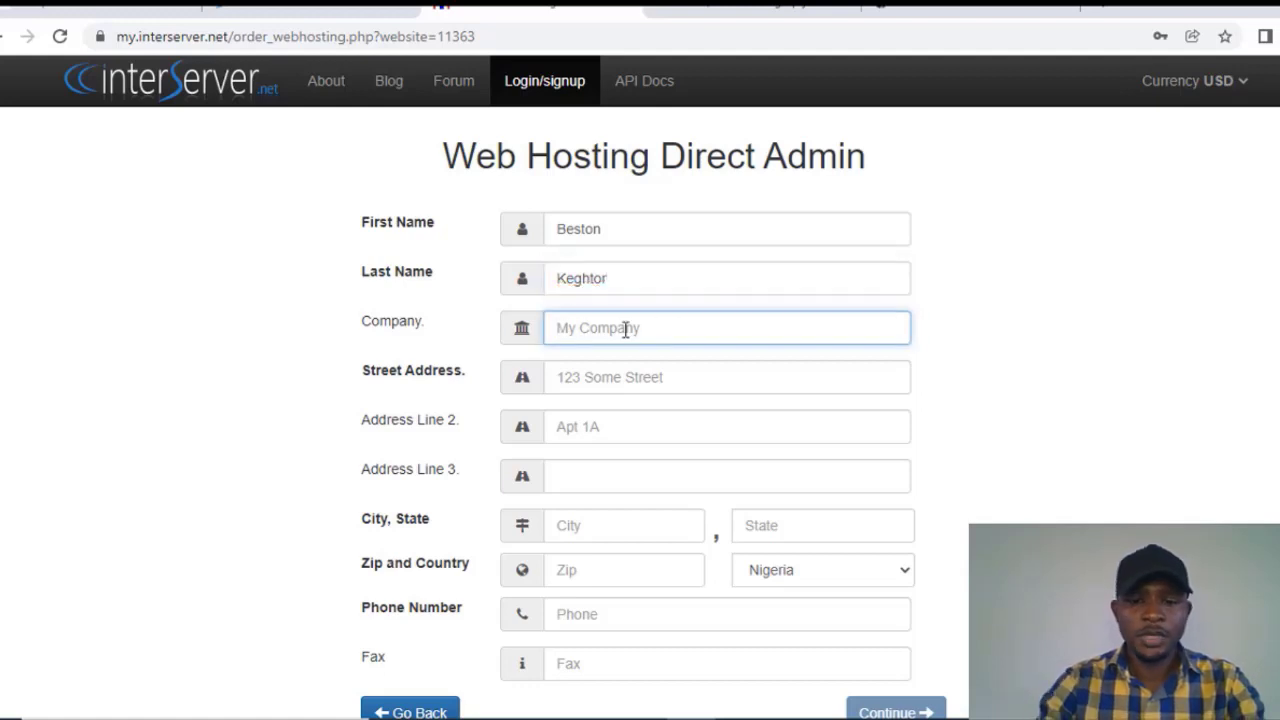
{"action": "type", "text": "Sap"}
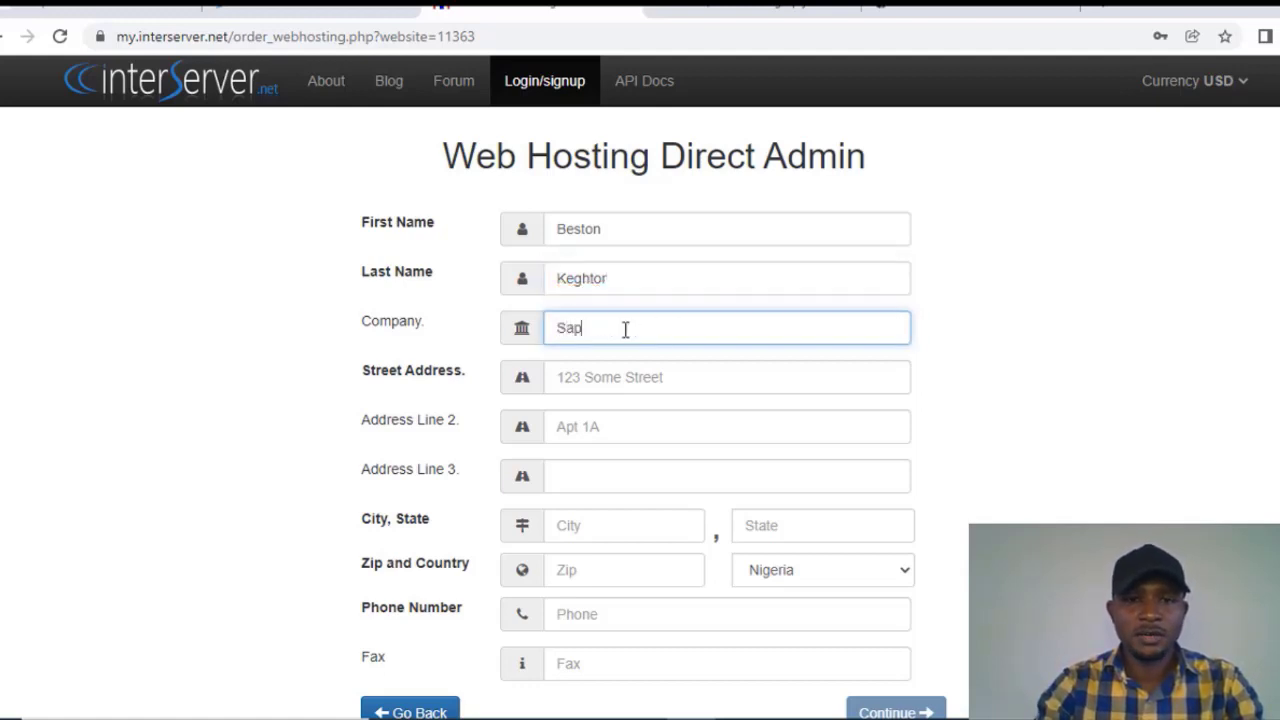
{"action": "type", "text": "rux Tech"}
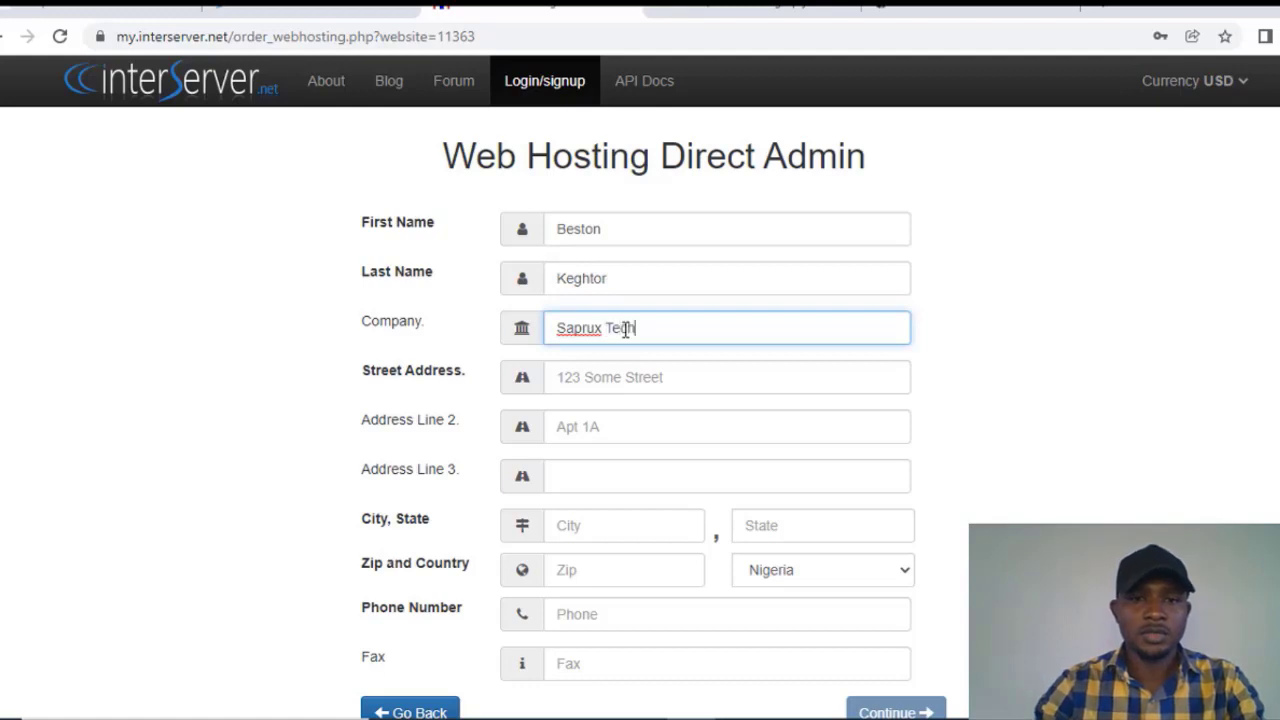
Step: Enter the contact's street address, city and state, then move to the Zip field
{"action": "left_click", "coordinate": [626, 383]}
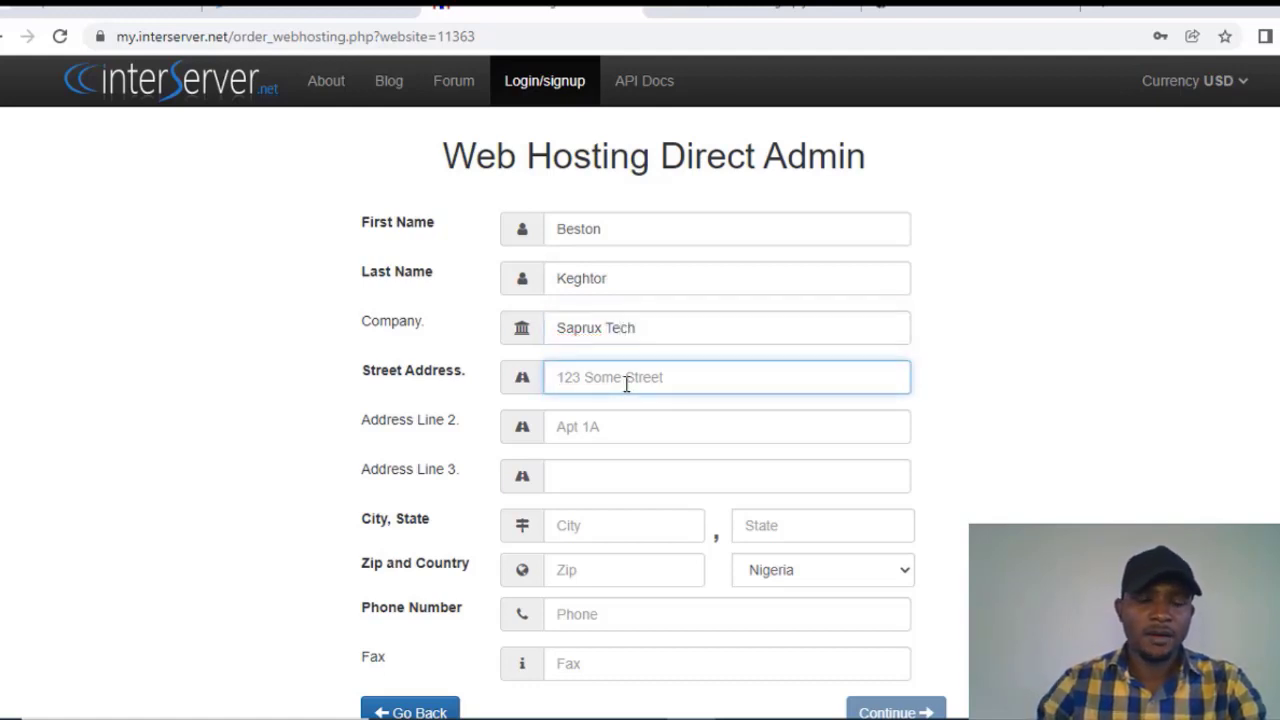
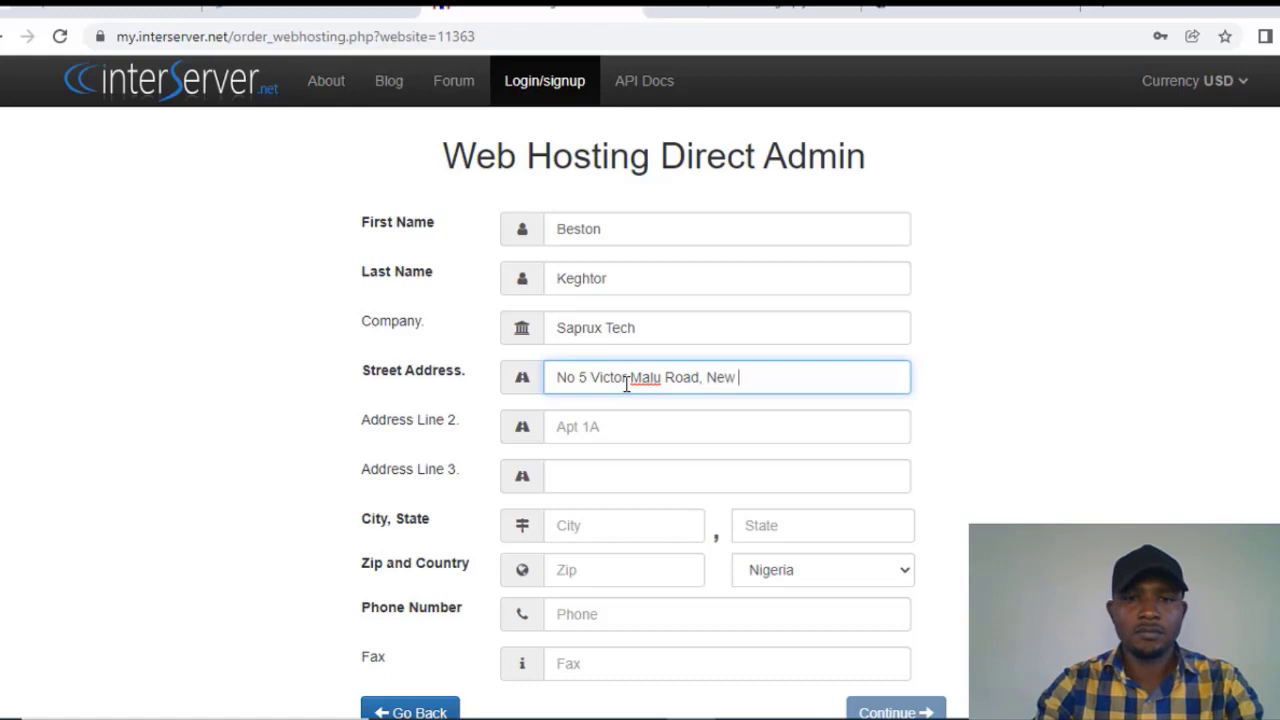
{"action": "scroll", "coordinate": [842, 290], "scroll_direction": "down", "scroll_amount": 1}
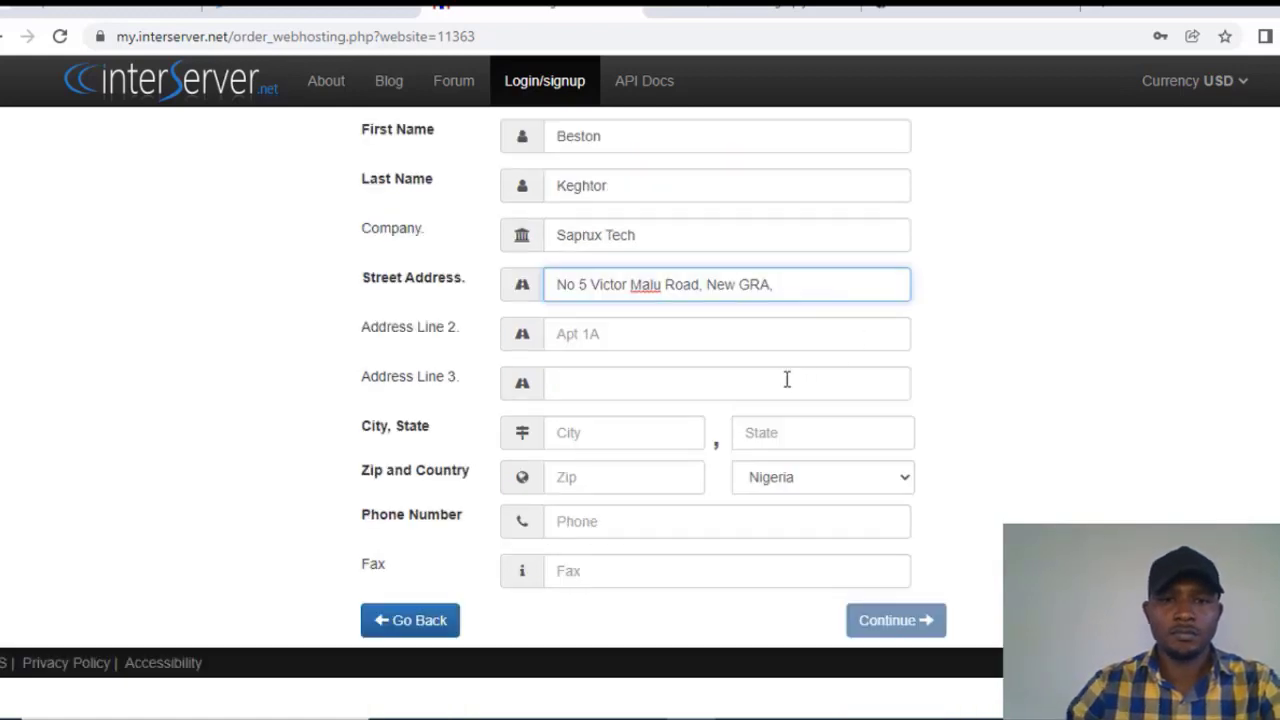
{"action": "left_click", "coordinate": [662, 434]}
{"action": "type", "text": "Makurdi"}
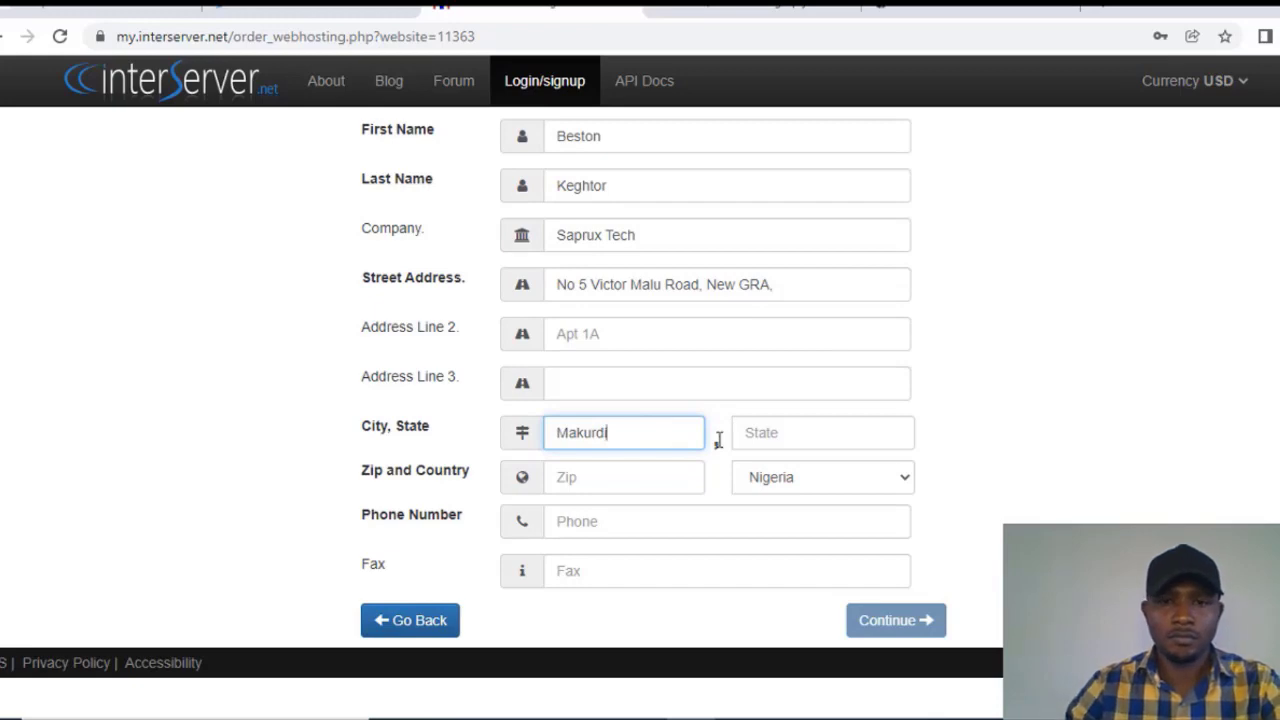
{"action": "left_click", "coordinate": [777, 432]}
{"action": "type", "text": "Benue"}
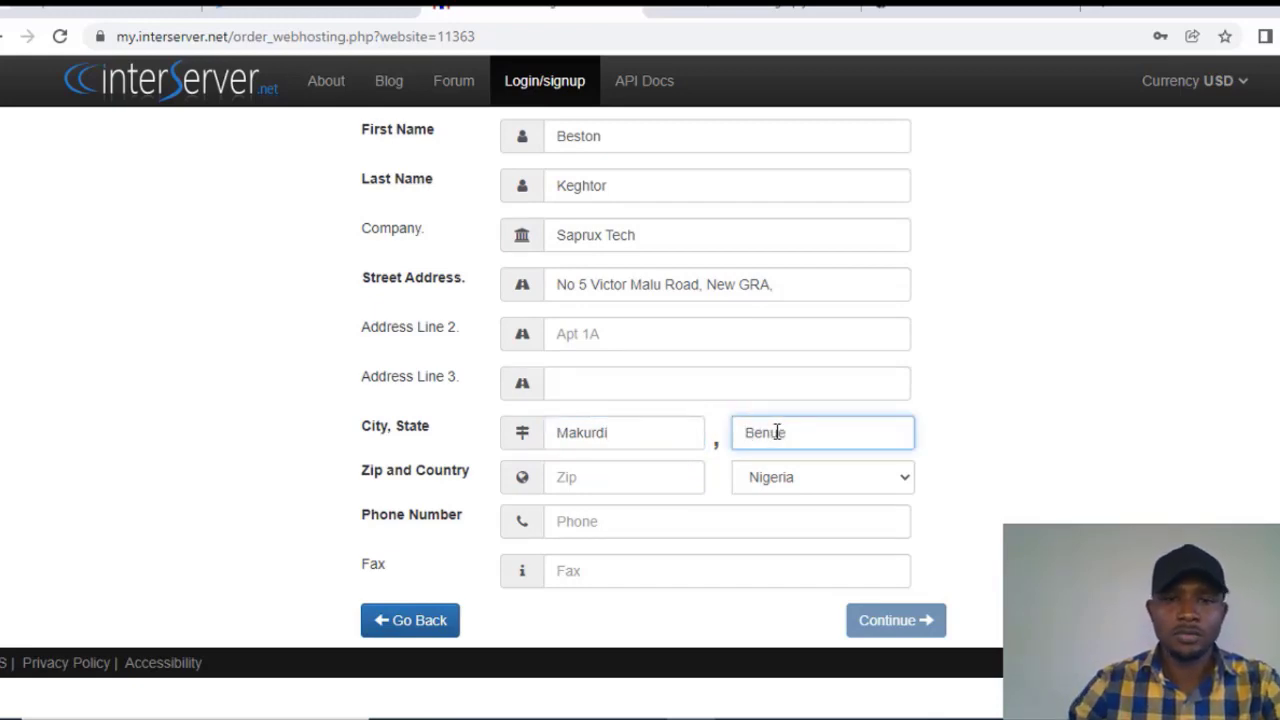
{"action": "left_click", "coordinate": [636, 476]}
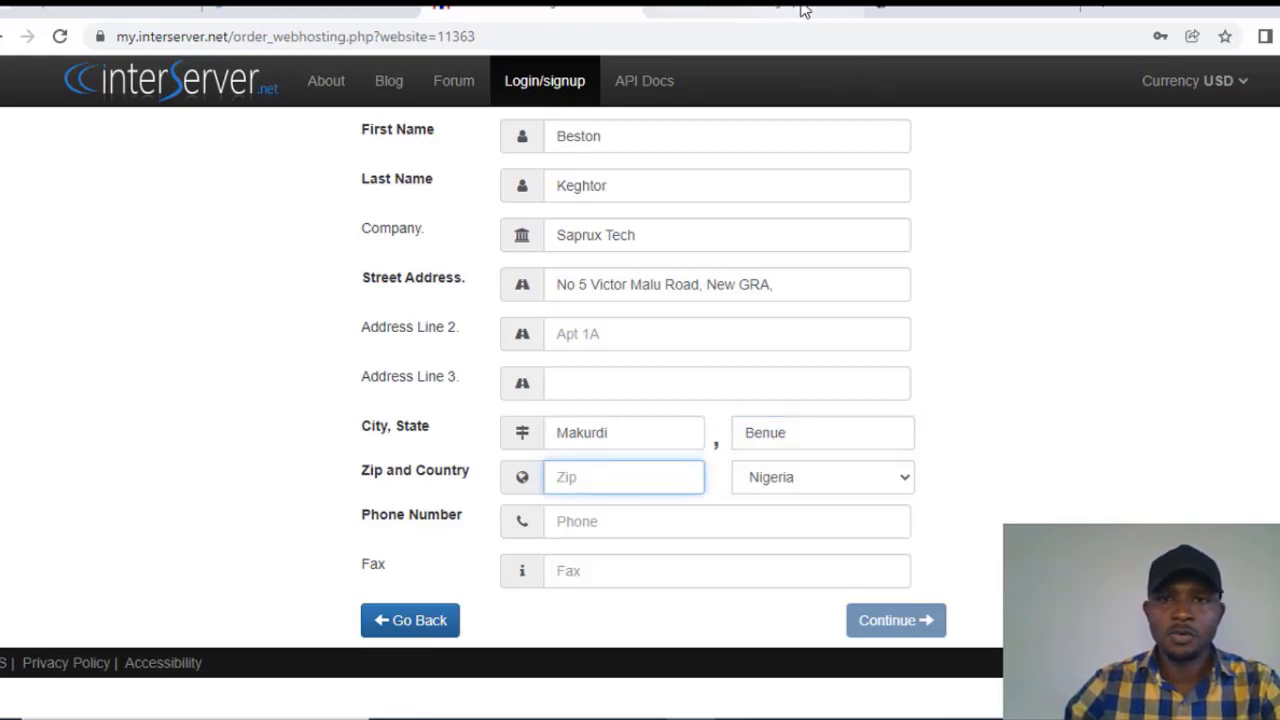
Step: Look up the city's zip code on Google in a new tab and enter it in Zip
{"action": "left_click", "coordinate": [950, 7]}
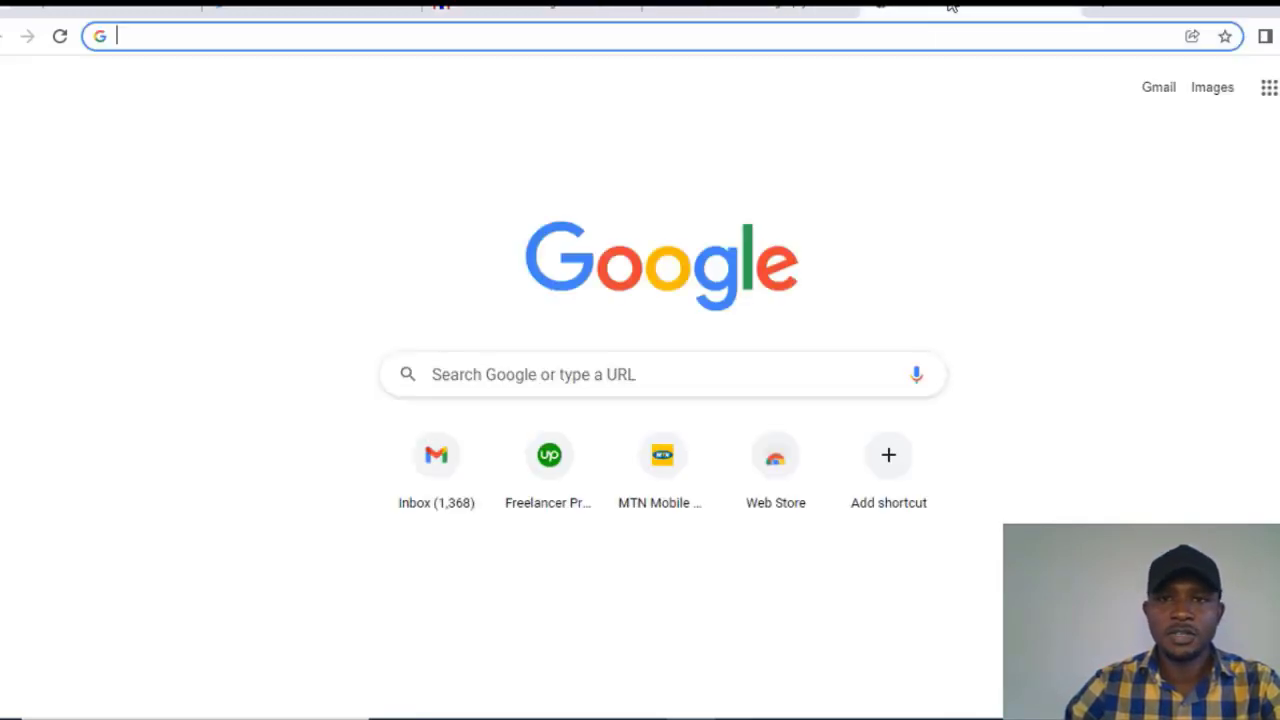
{"action": "left_click", "coordinate": [450, 45]}
{"action": "type", "text": "mak"}
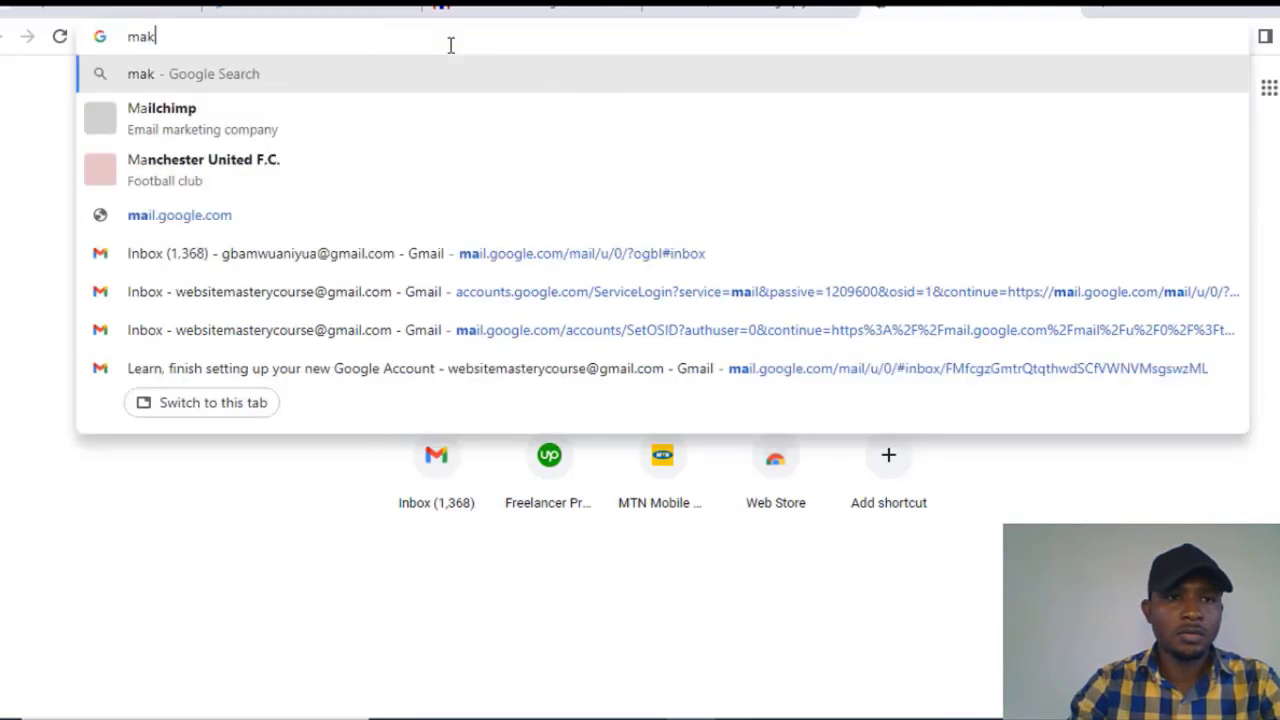
{"action": "type", "text": "urdi"}
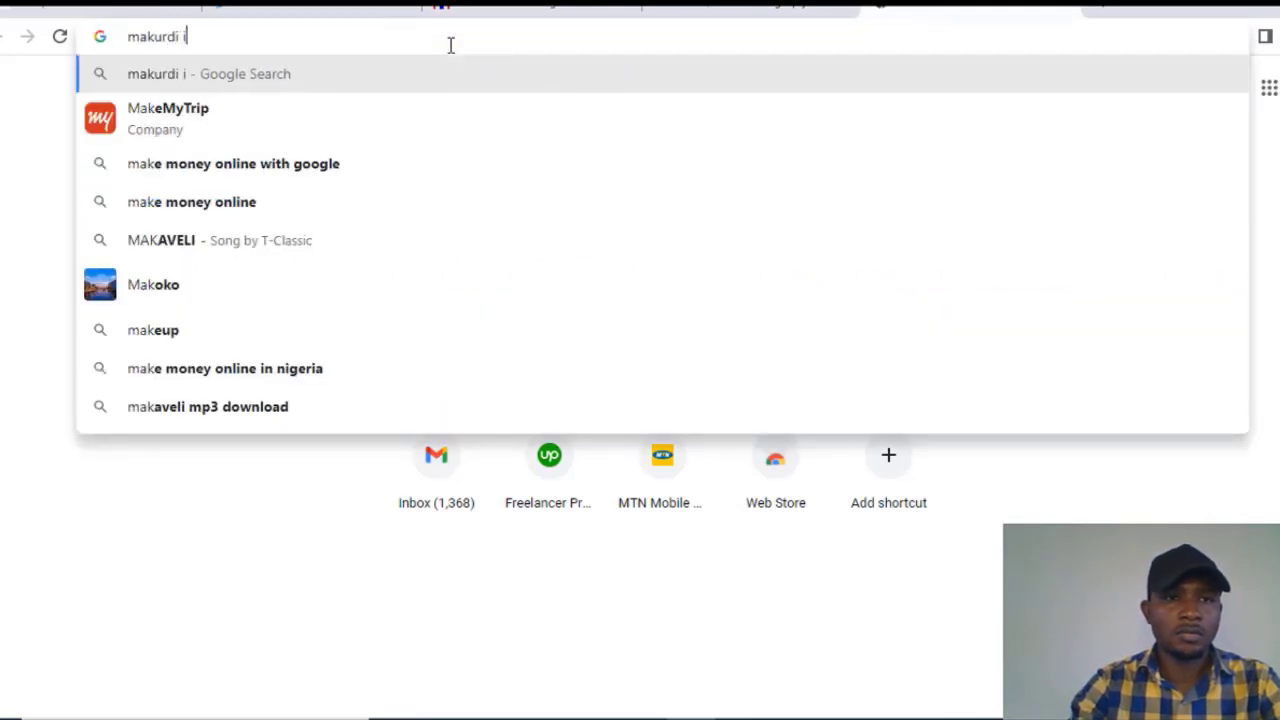
{"action": "type", "text": " zi p code"}
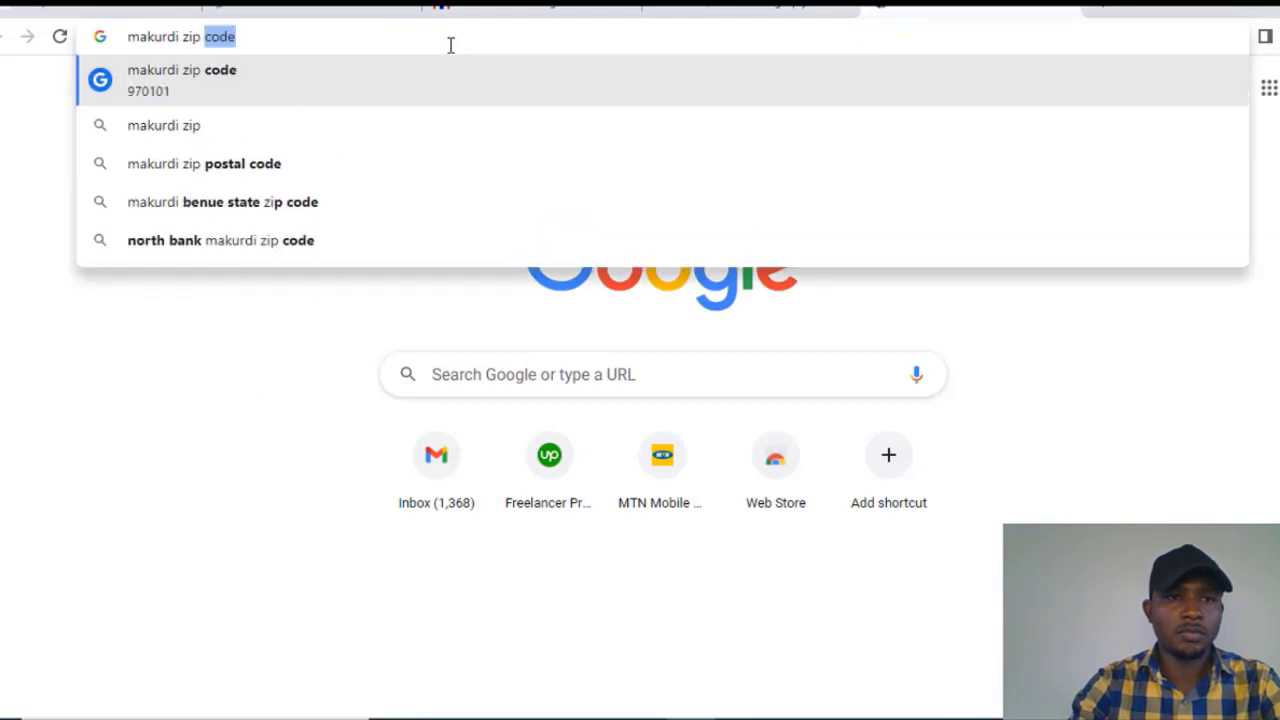
{"action": "key", "text": "Return"}
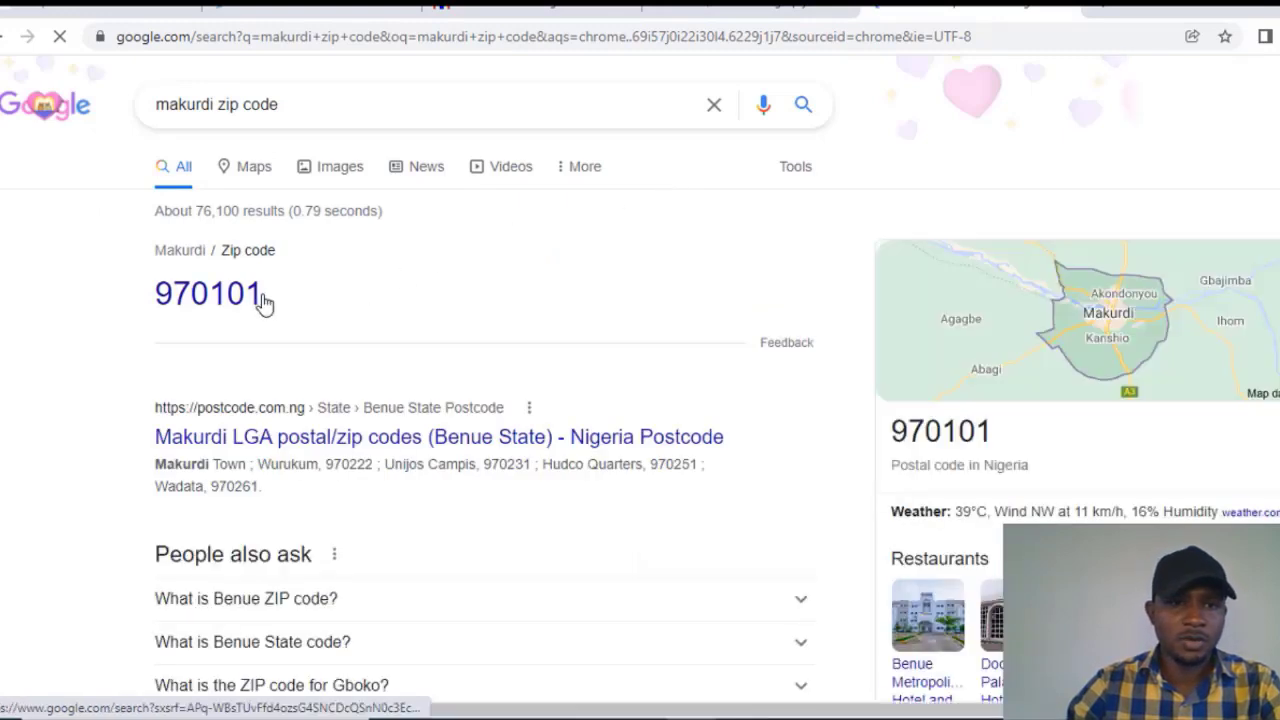
{"action": "left_click_drag", "start_coordinate": [272, 300], "coordinate": [157, 300]}
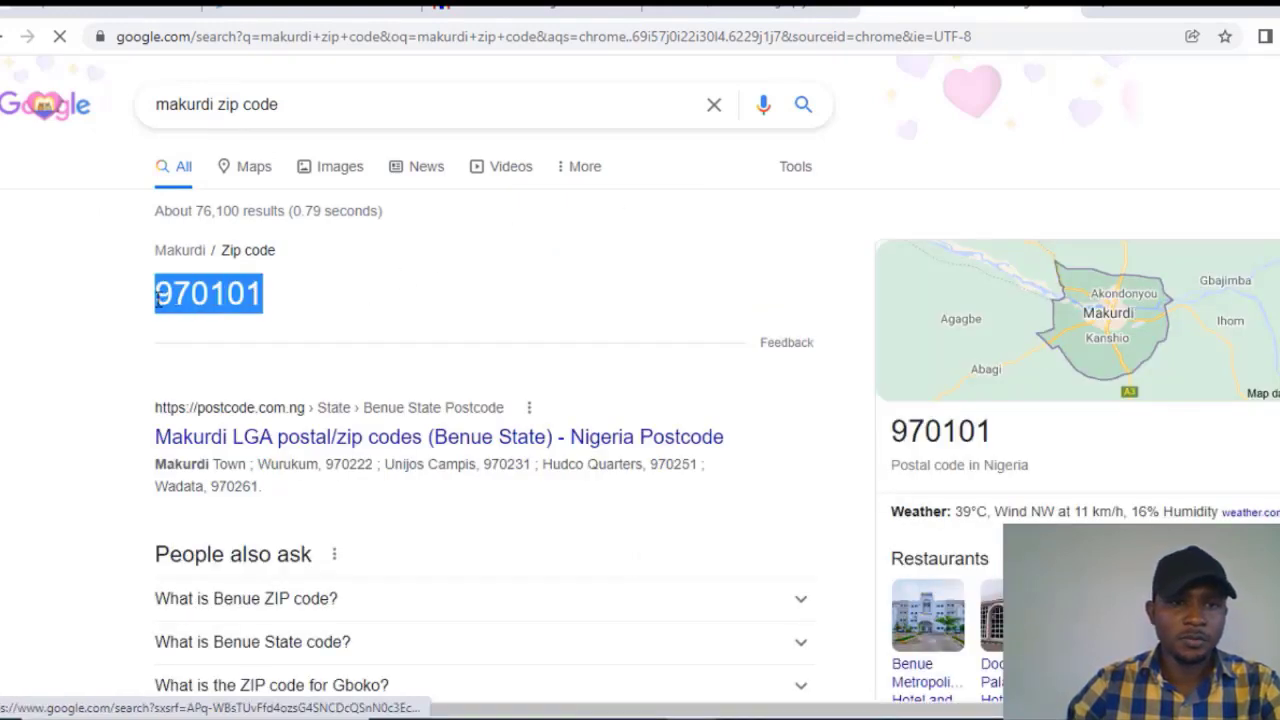
{"action": "right_click", "coordinate": [172, 297]}
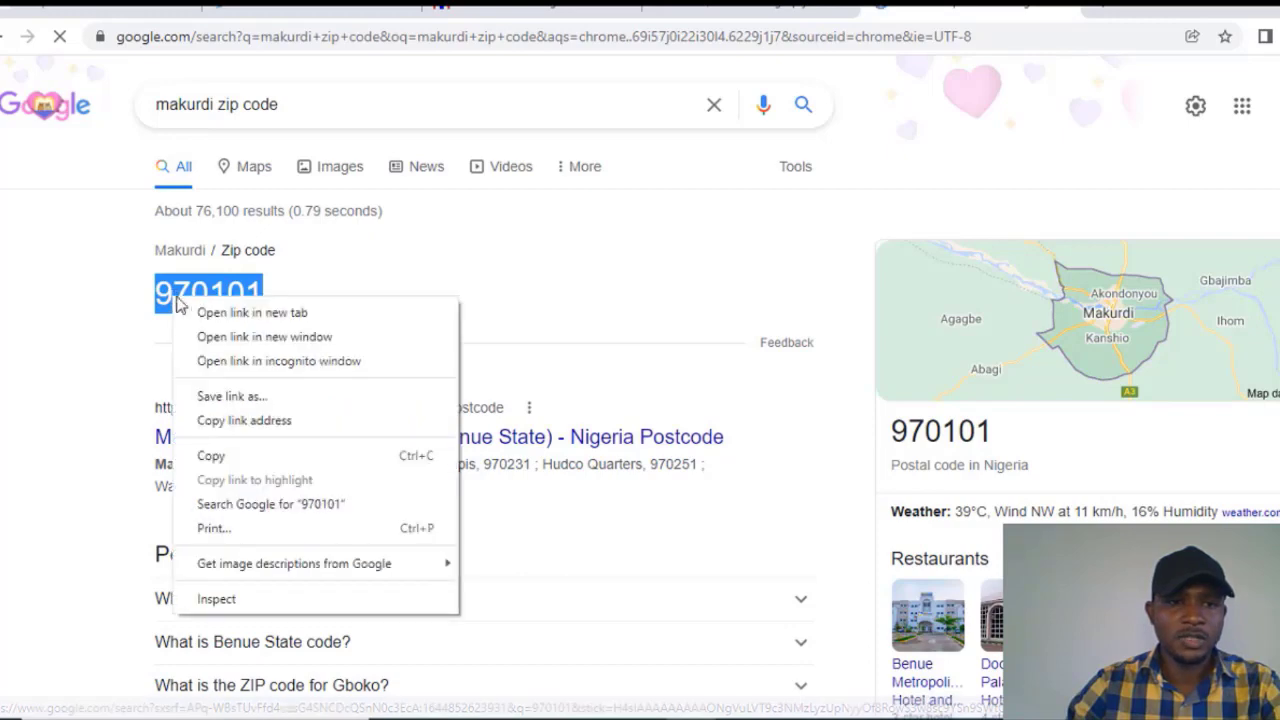
{"action": "left_click", "coordinate": [212, 455]}
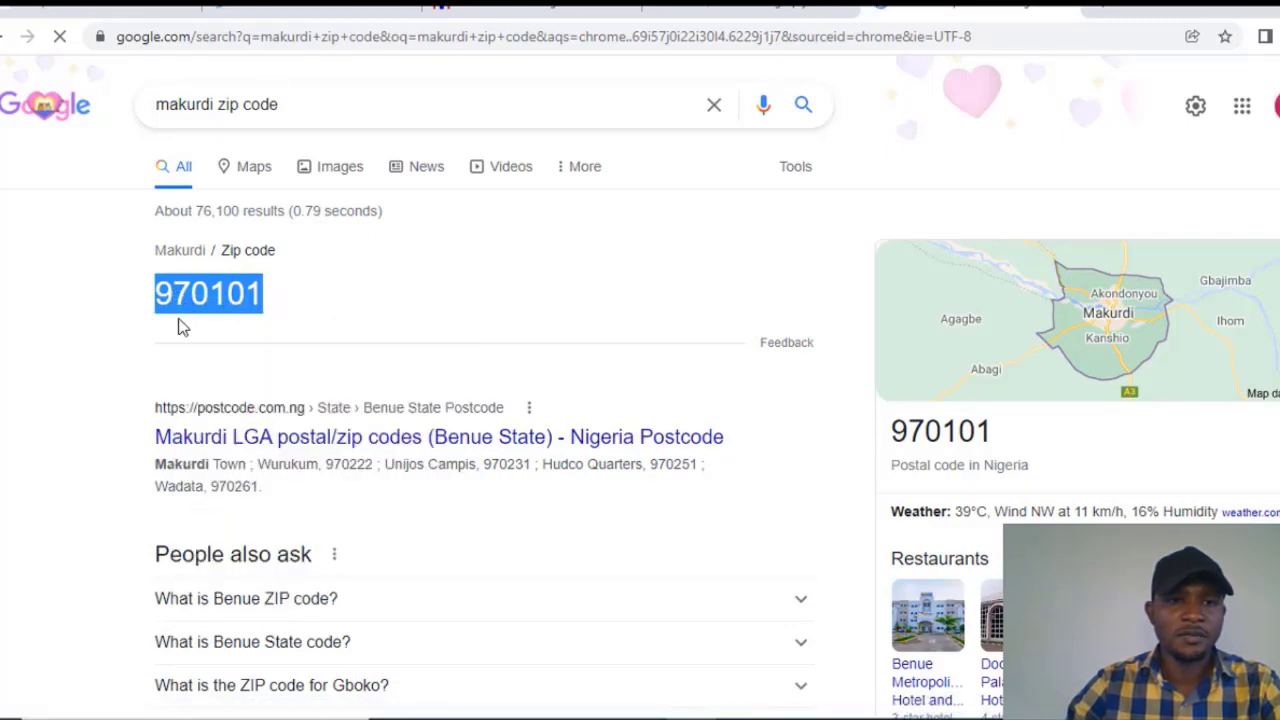
{"action": "left_click", "coordinate": [545, 12]}
{"action": "type", "text": "970101"}
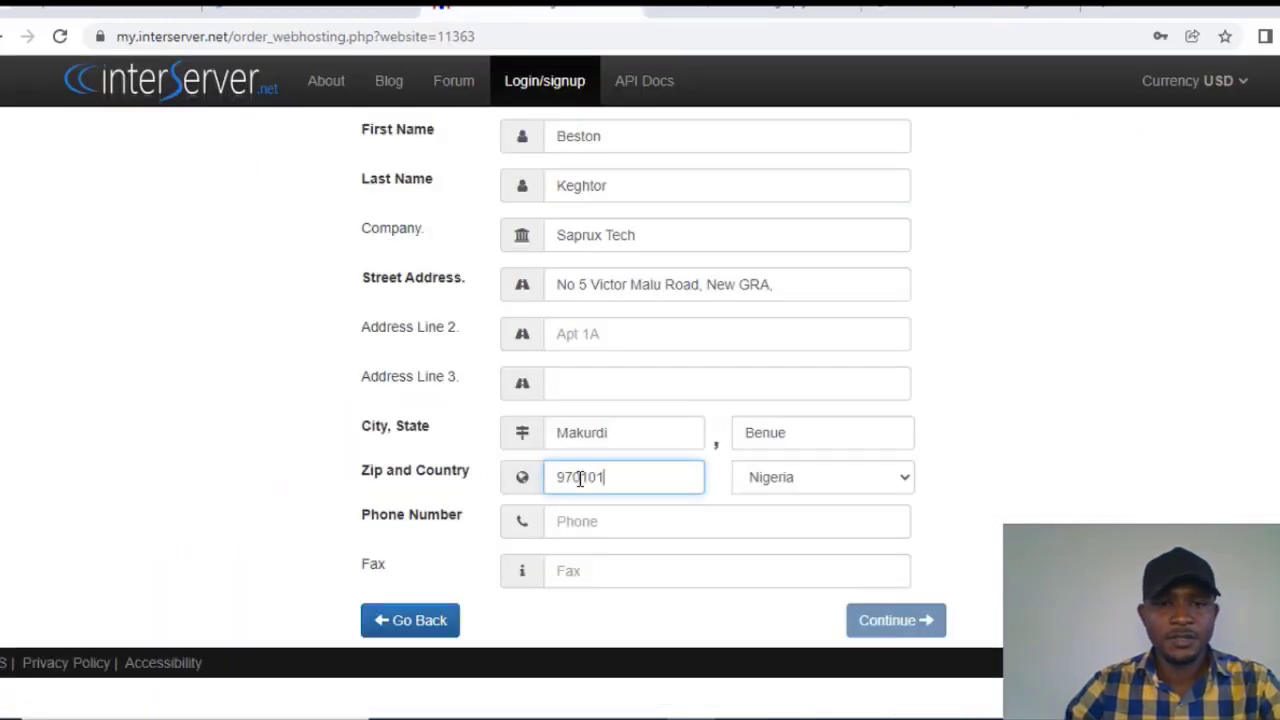
Step: Paste the contact's phone number and submit the contact details
{"action": "left_click", "coordinate": [771, 528]}
{"action": "key", "text": "ctrl+v"}
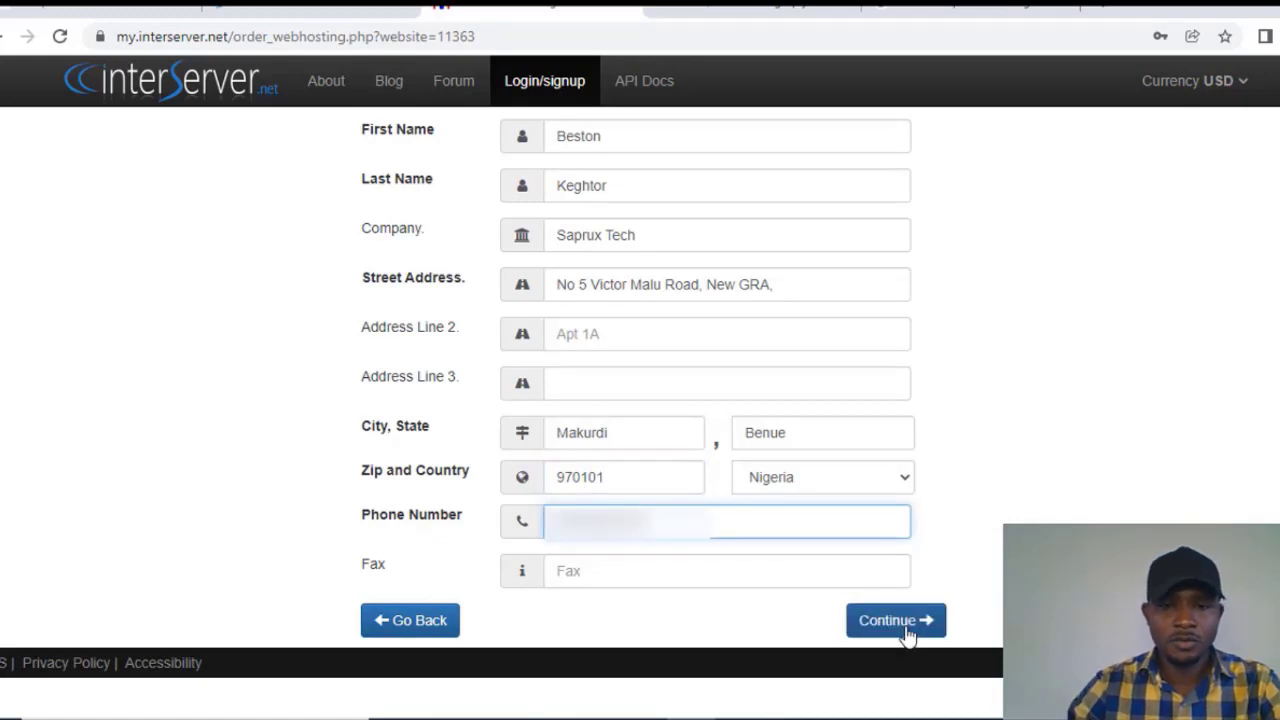
{"action": "left_click", "coordinate": [907, 633]}
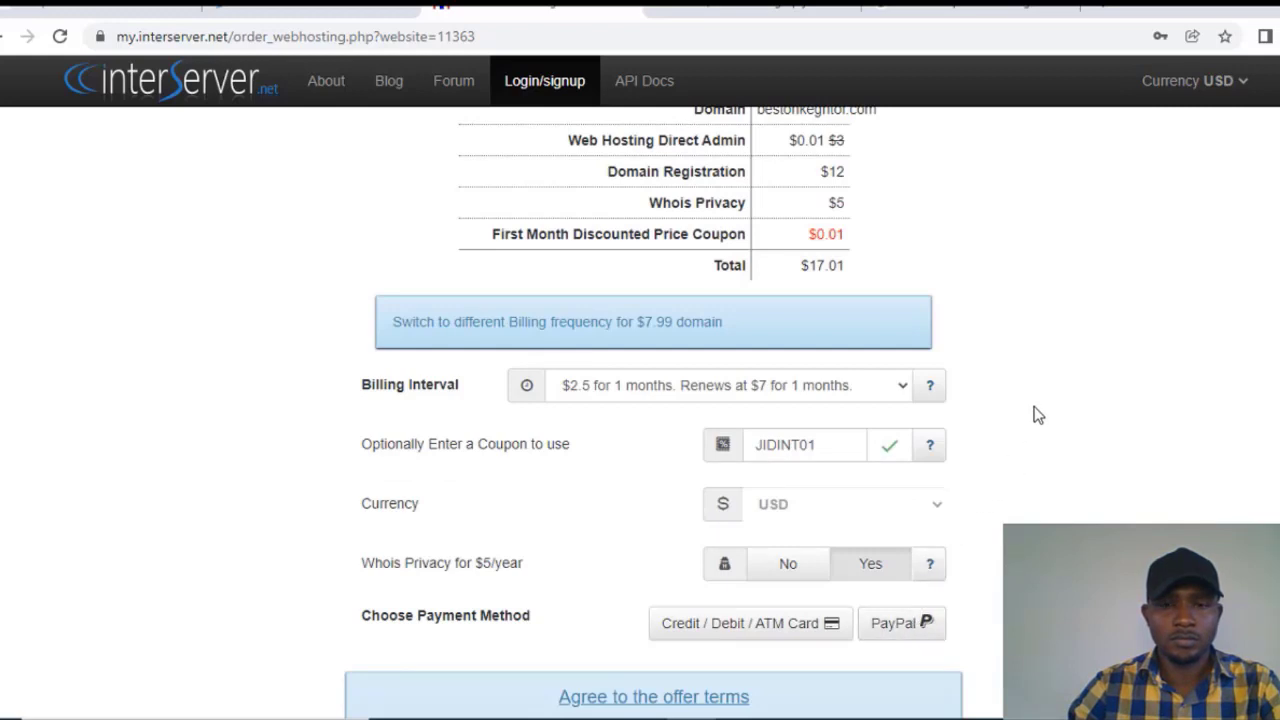
Step: Review the $17.01 order summary with coupon JIDINT01 and expand the Billing Interval dropdown
{"action": "scroll", "coordinate": [1036, 412], "scroll_direction": "up", "scroll_amount": 1}
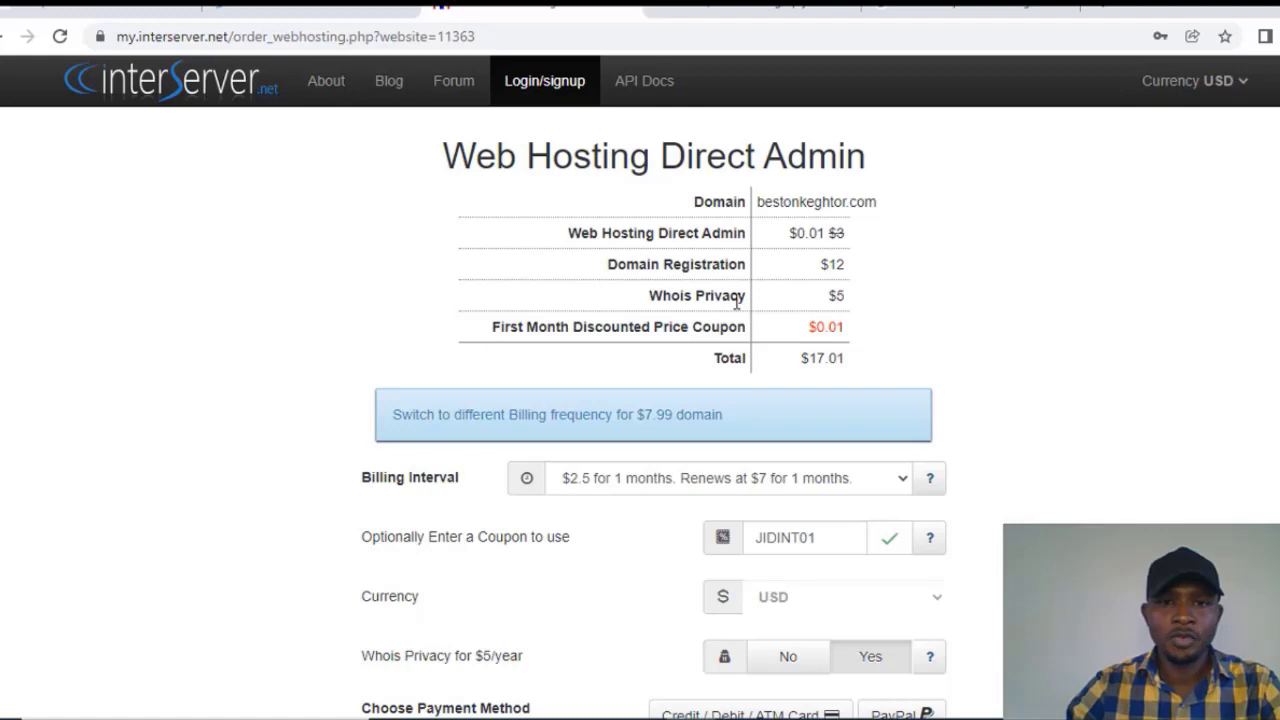
{"action": "scroll", "coordinate": [737, 303], "scroll_direction": "down", "scroll_amount": 1}
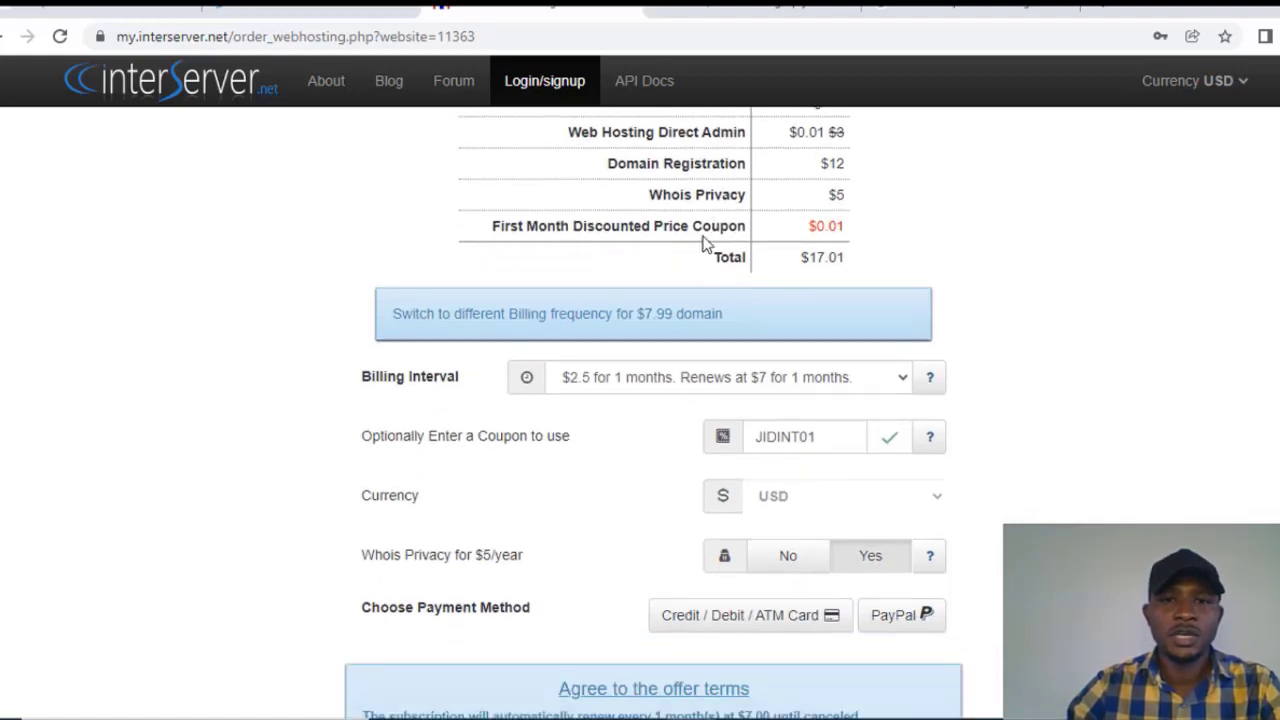
{"action": "left_click_drag", "start_coordinate": [859, 229], "coordinate": [808, 226]}
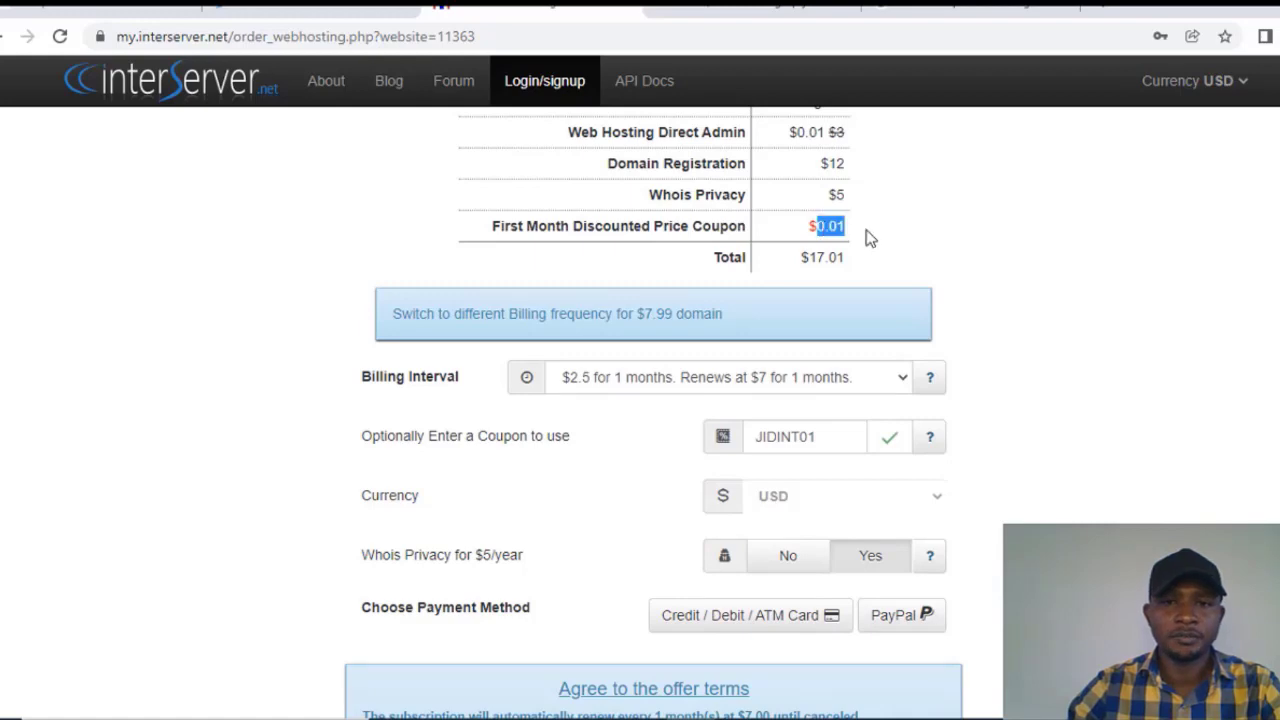
{"action": "left_click", "coordinate": [865, 234]}
{"action": "scroll", "coordinate": [775, 262], "scroll_direction": "down", "scroll_amount": 1}
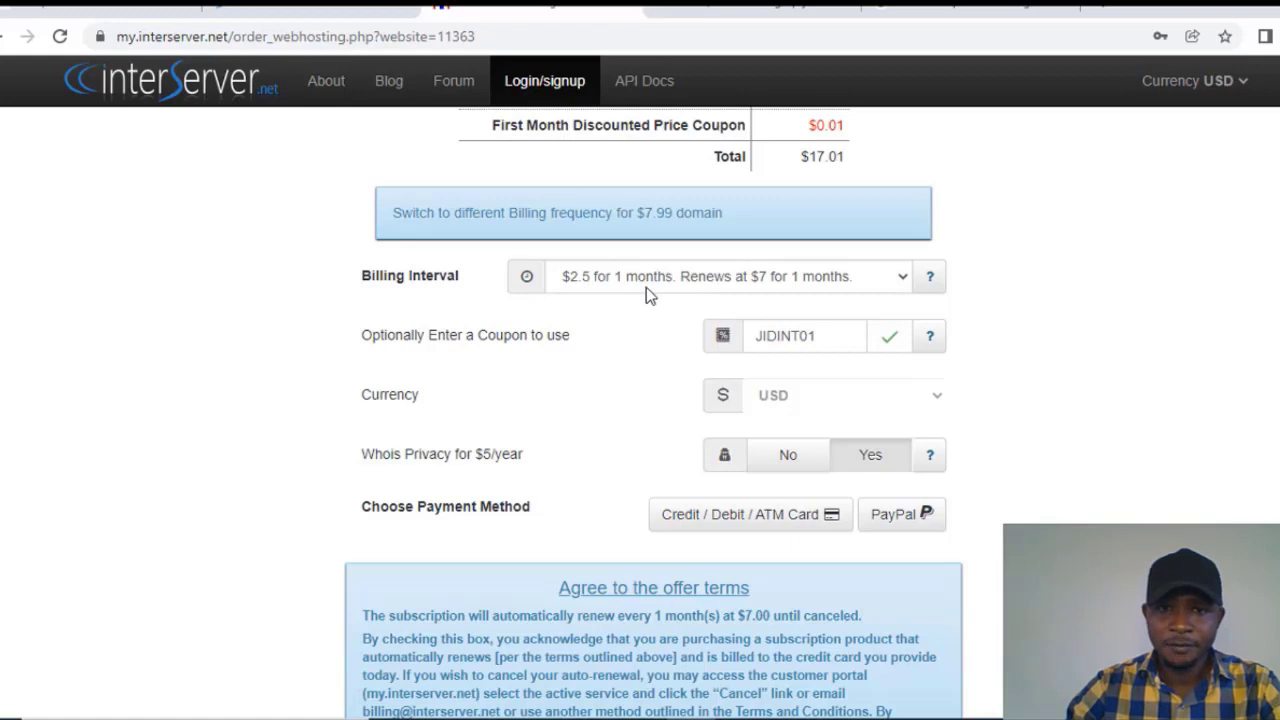
{"action": "left_click", "coordinate": [703, 286]}
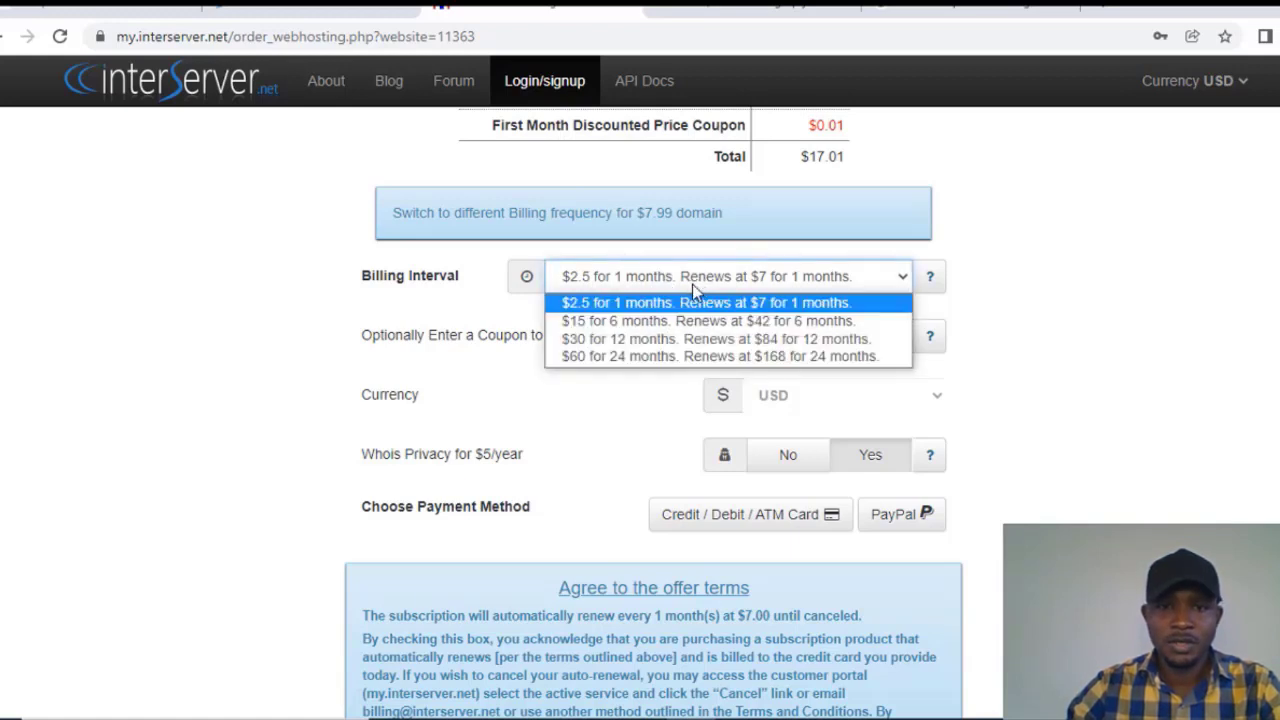
Step: Select '$30 for 12 months' billing and set Whois Privacy to No
{"action": "left_click", "coordinate": [659, 340]}
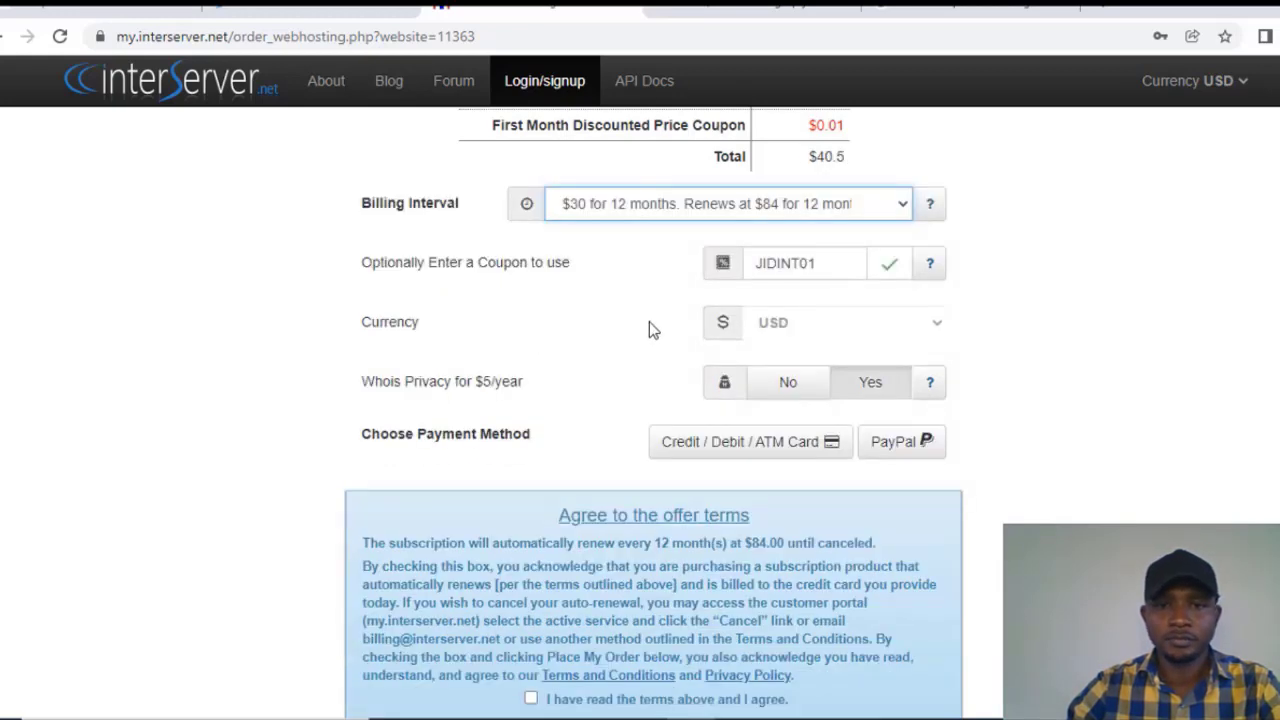
{"action": "scroll", "coordinate": [649, 321], "scroll_direction": "up", "scroll_amount": 2}
{"action": "scroll", "coordinate": [660, 322], "scroll_direction": "down", "scroll_amount": 1}
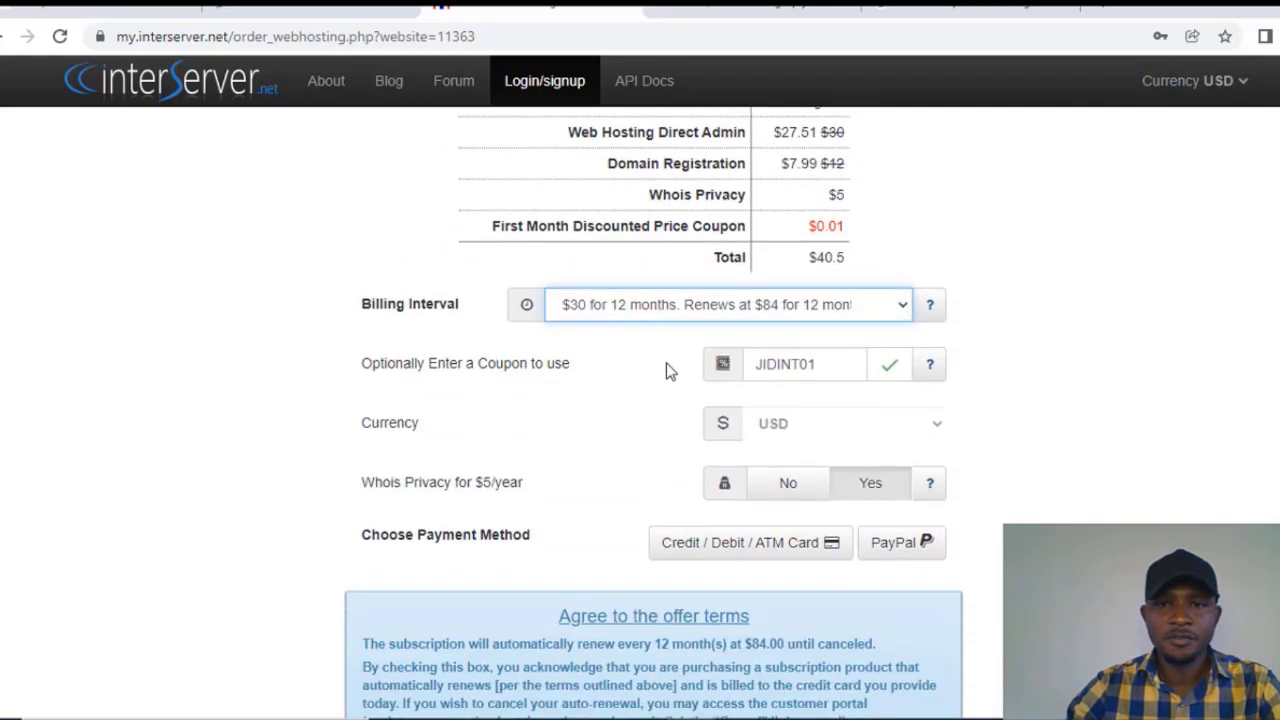
{"action": "scroll", "coordinate": [695, 310], "scroll_direction": "up", "scroll_amount": 1}
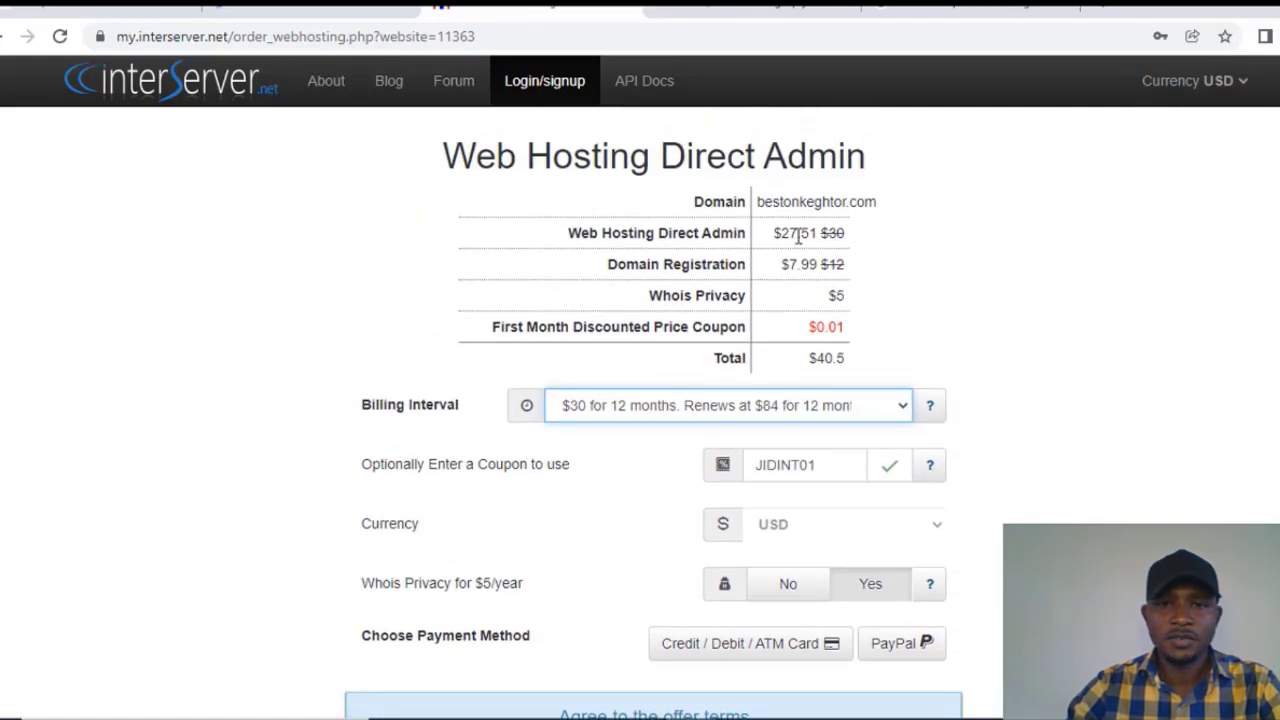
{"action": "scroll", "coordinate": [676, 420], "scroll_direction": "down", "scroll_amount": 2}
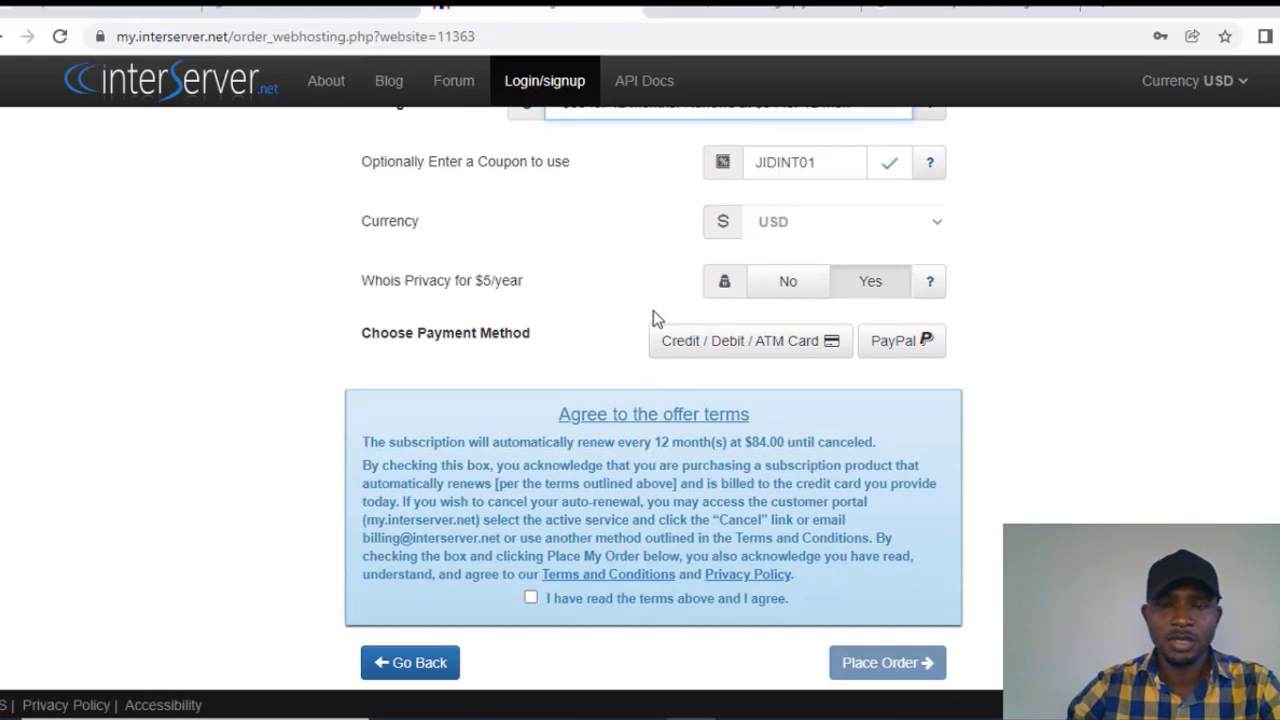
{"action": "scroll", "coordinate": [653, 318], "scroll_direction": "up", "scroll_amount": 1}
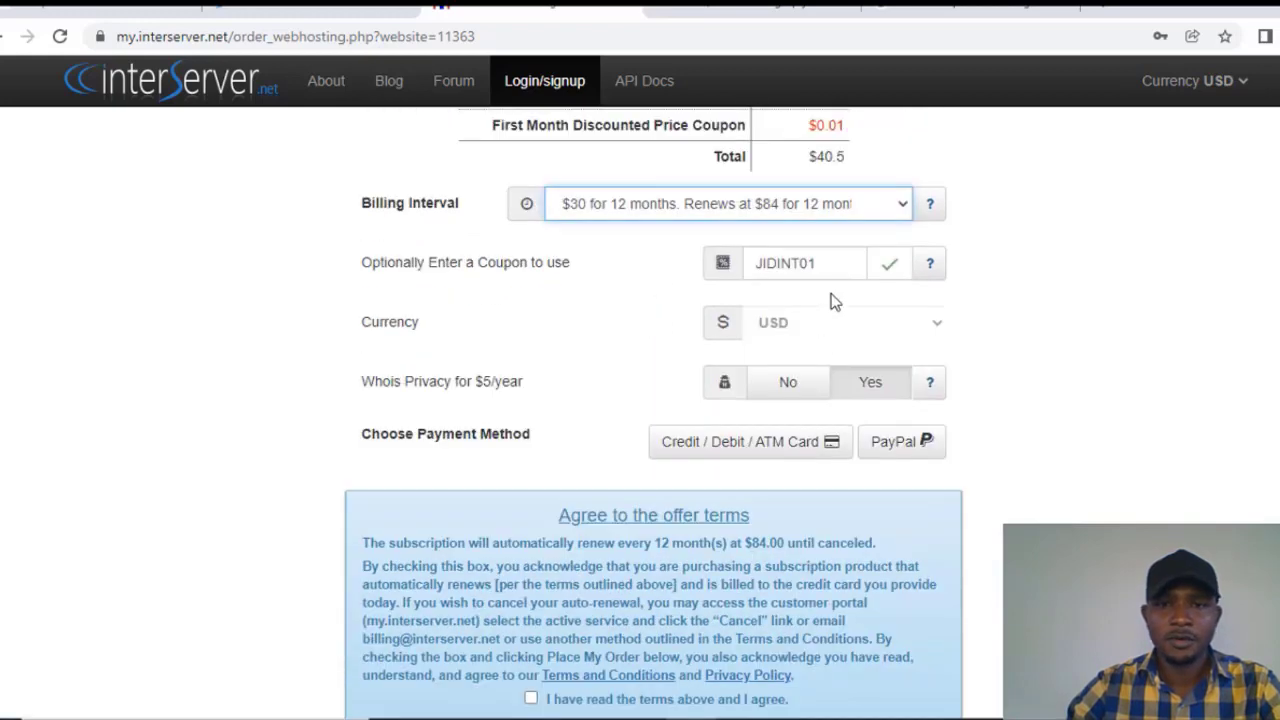
{"action": "scroll", "coordinate": [790, 296], "scroll_direction": "up", "scroll_amount": 2}
{"action": "scroll", "coordinate": [654, 423], "scroll_direction": "down", "scroll_amount": 3}
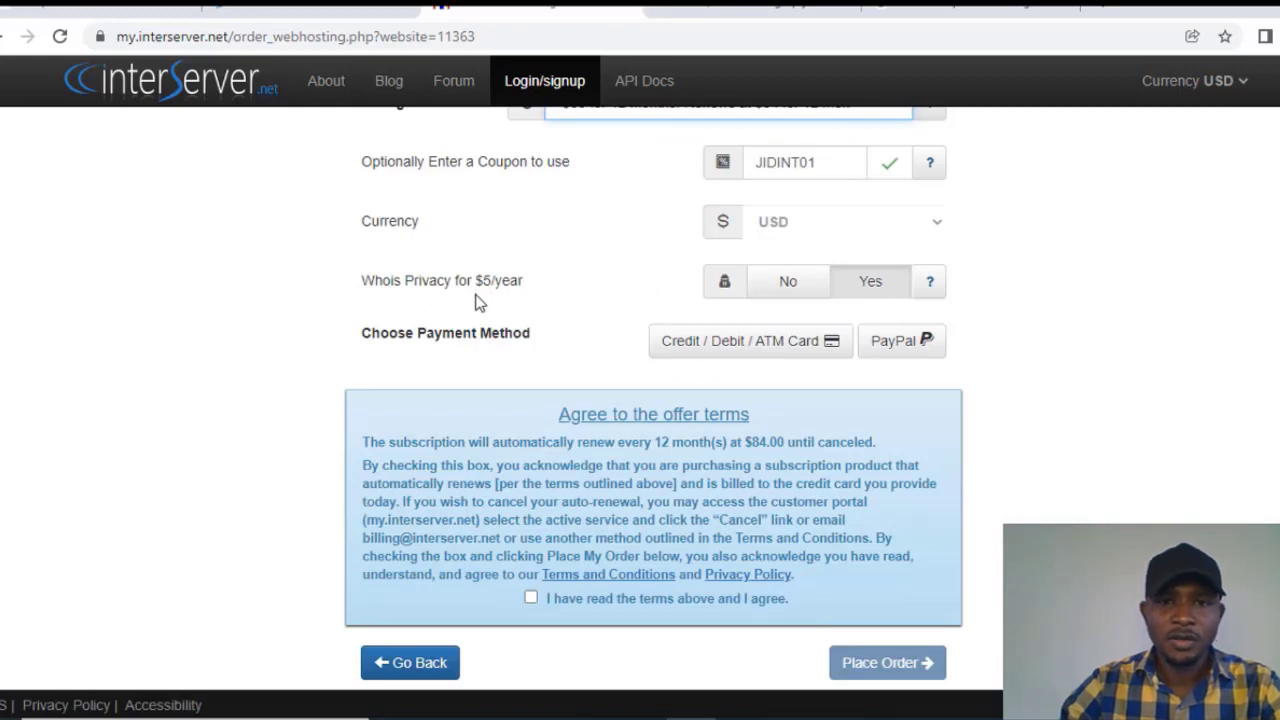
{"action": "left_click", "coordinate": [785, 283]}
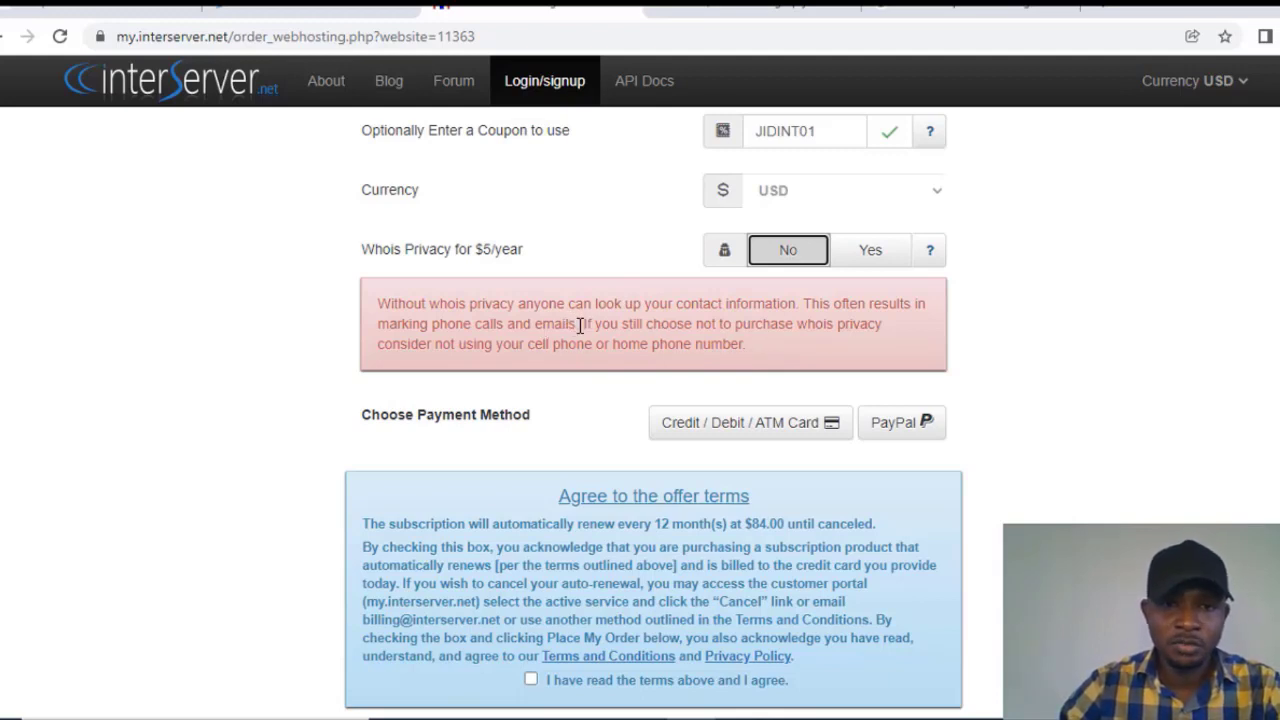
{"action": "left_click_drag", "start_coordinate": [577, 324], "coordinate": [432, 324]}
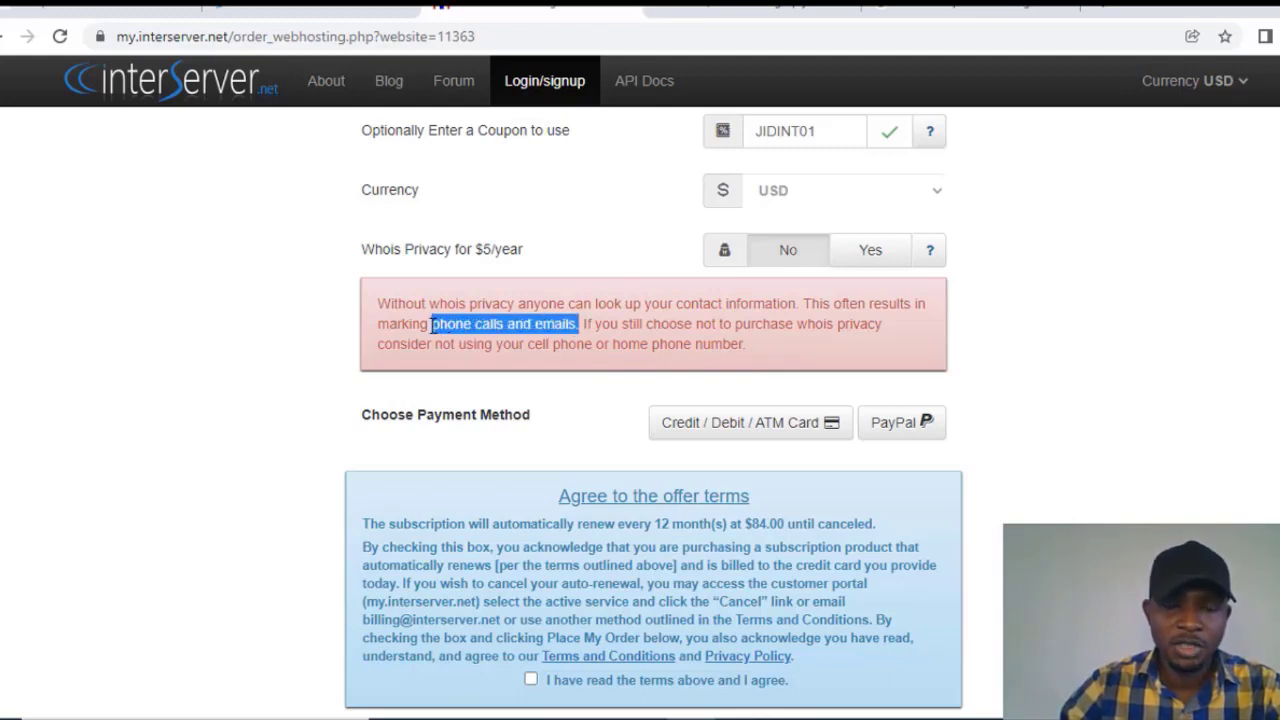
{"action": "left_click", "coordinate": [472, 324]}
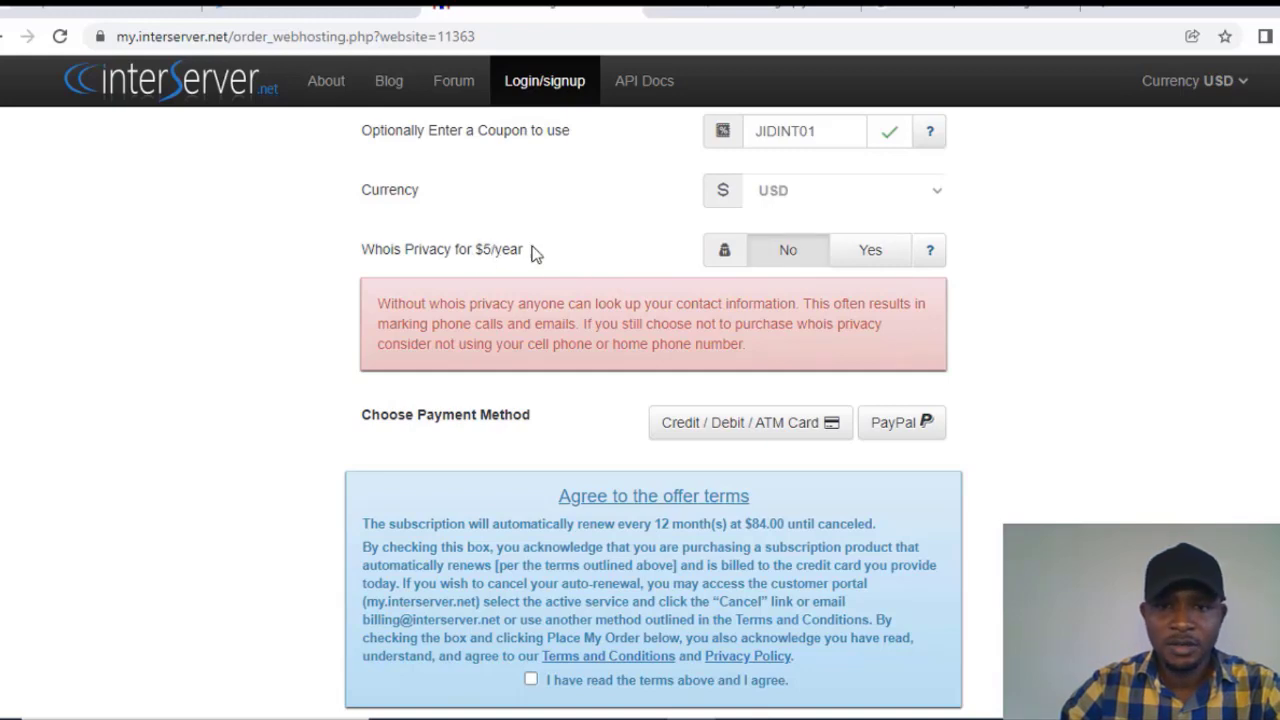
{"action": "scroll", "coordinate": [533, 253], "scroll_direction": "down", "scroll_amount": 1}
{"action": "scroll", "coordinate": [533, 253], "scroll_direction": "up", "scroll_amount": 4}
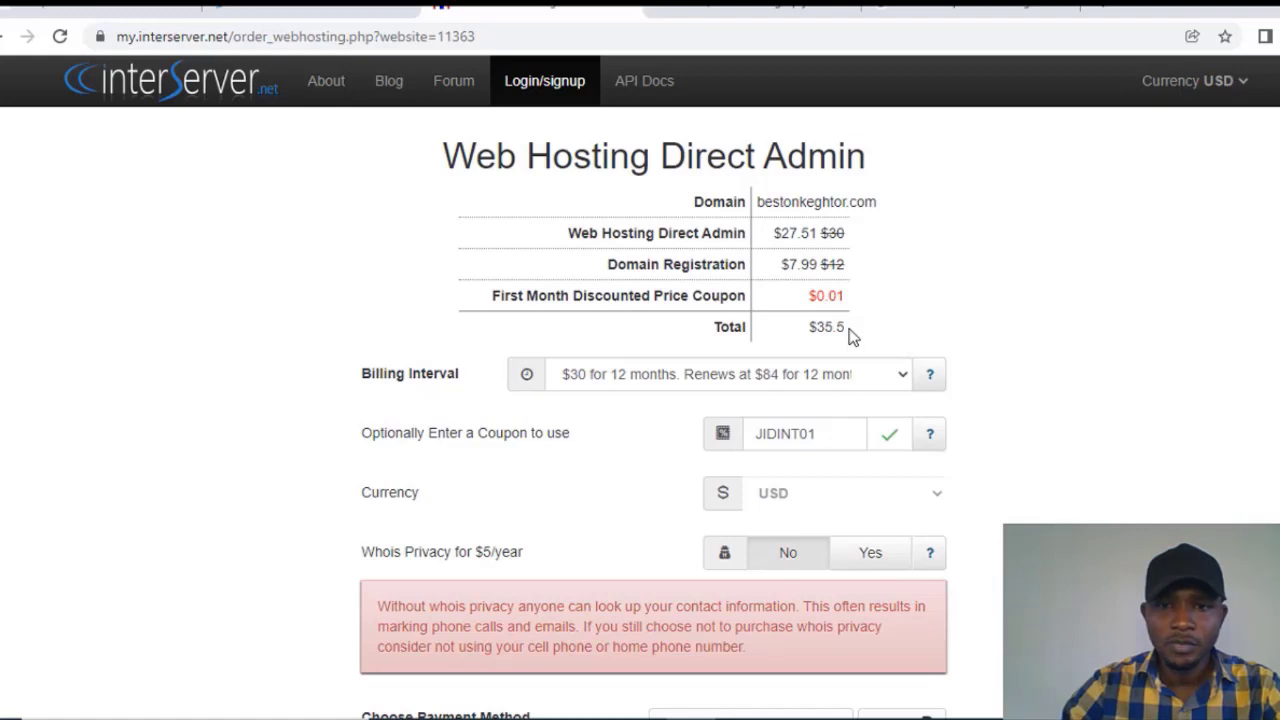
{"action": "left_click_drag", "start_coordinate": [850, 336], "coordinate": [812, 345]}
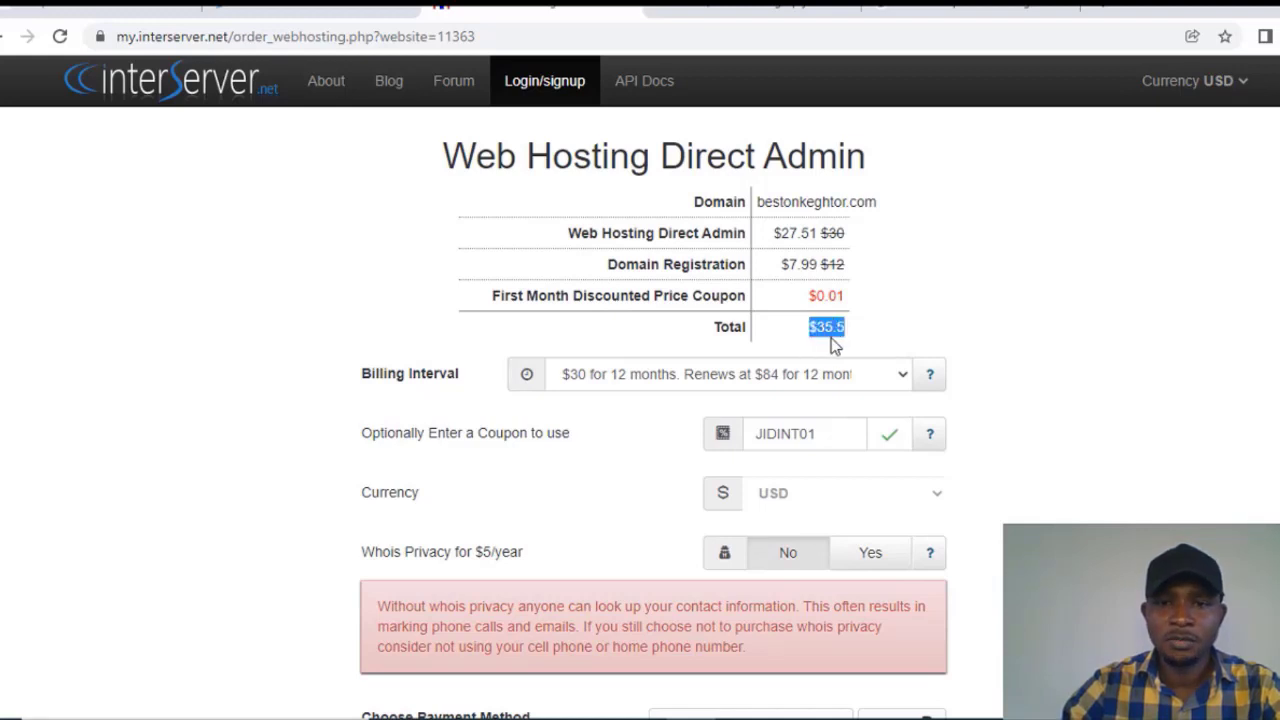
{"action": "left_click", "coordinate": [857, 334]}
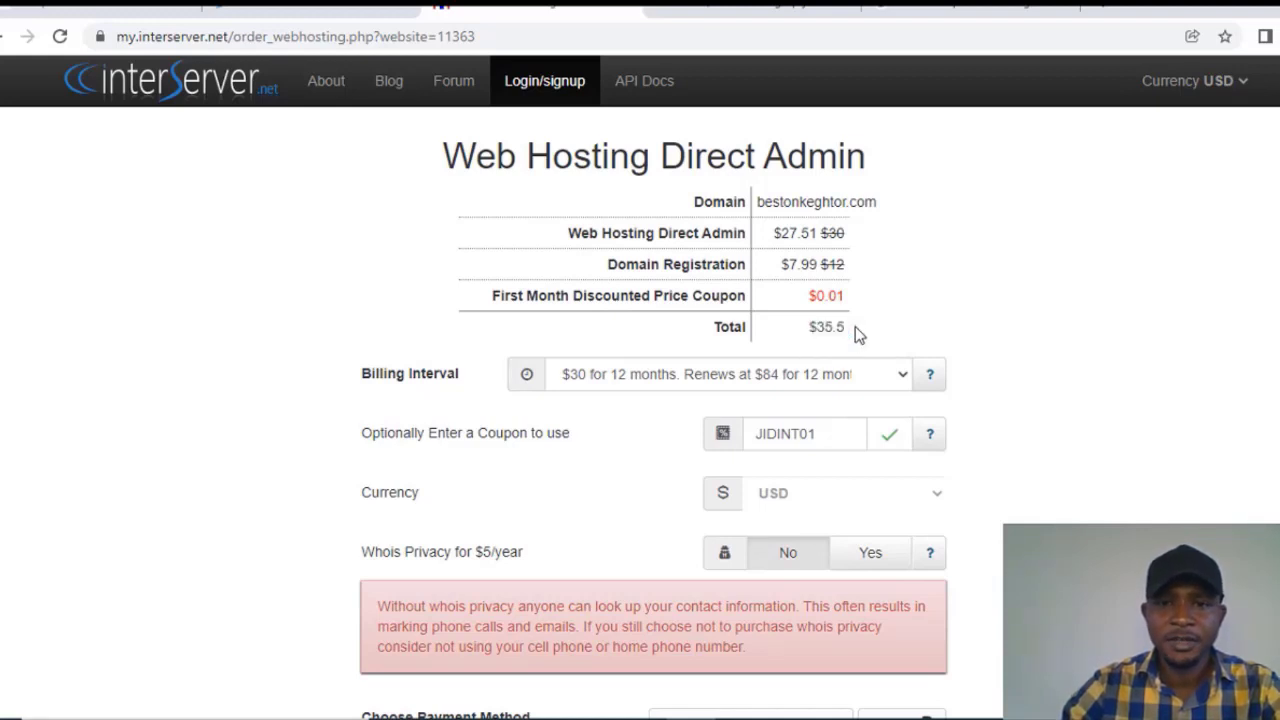
{"action": "scroll", "coordinate": [857, 333], "scroll_direction": "down", "scroll_amount": 1}
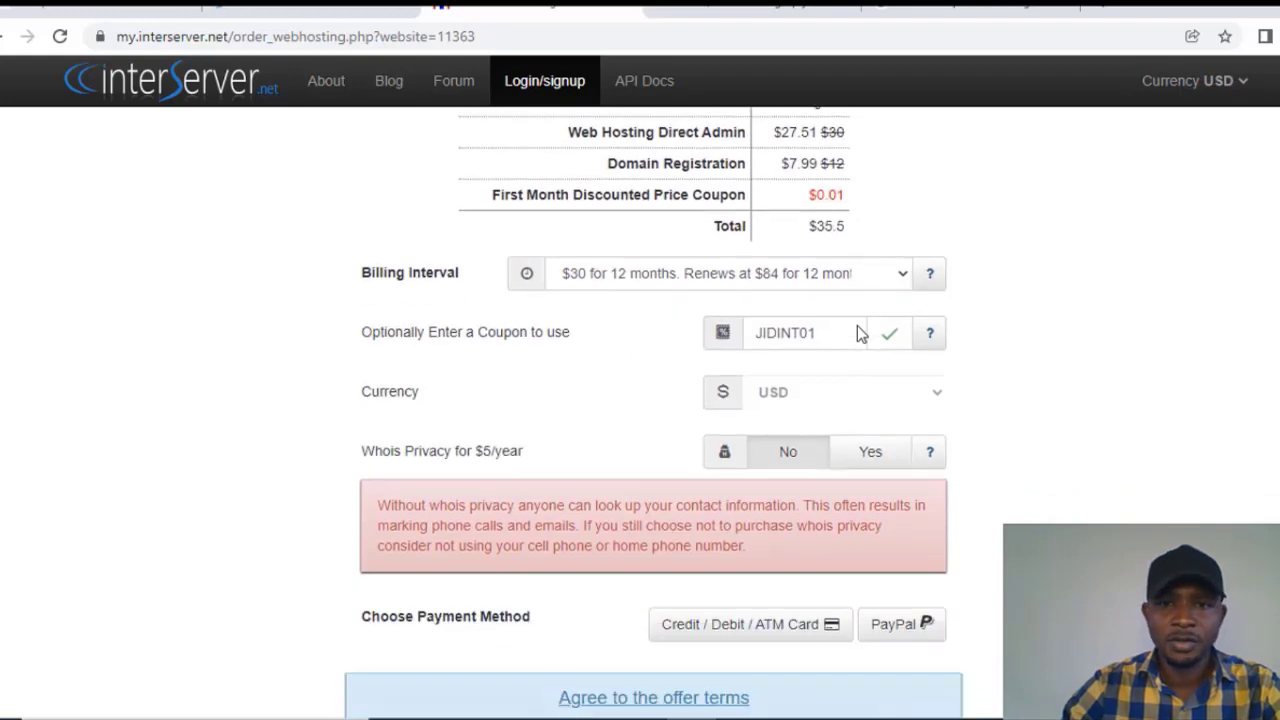
{"action": "scroll", "coordinate": [857, 333], "scroll_direction": "down", "scroll_amount": 3}
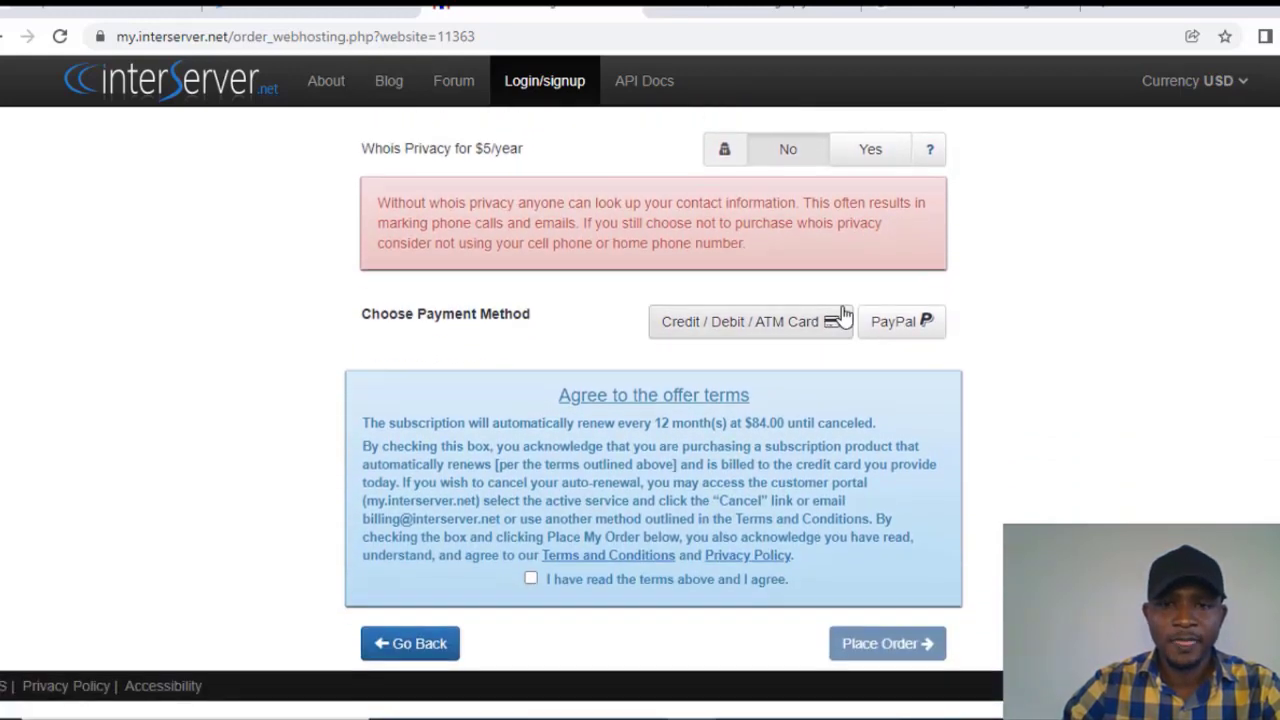
{"action": "scroll", "coordinate": [988, 325], "scroll_direction": "down", "scroll_amount": 1}
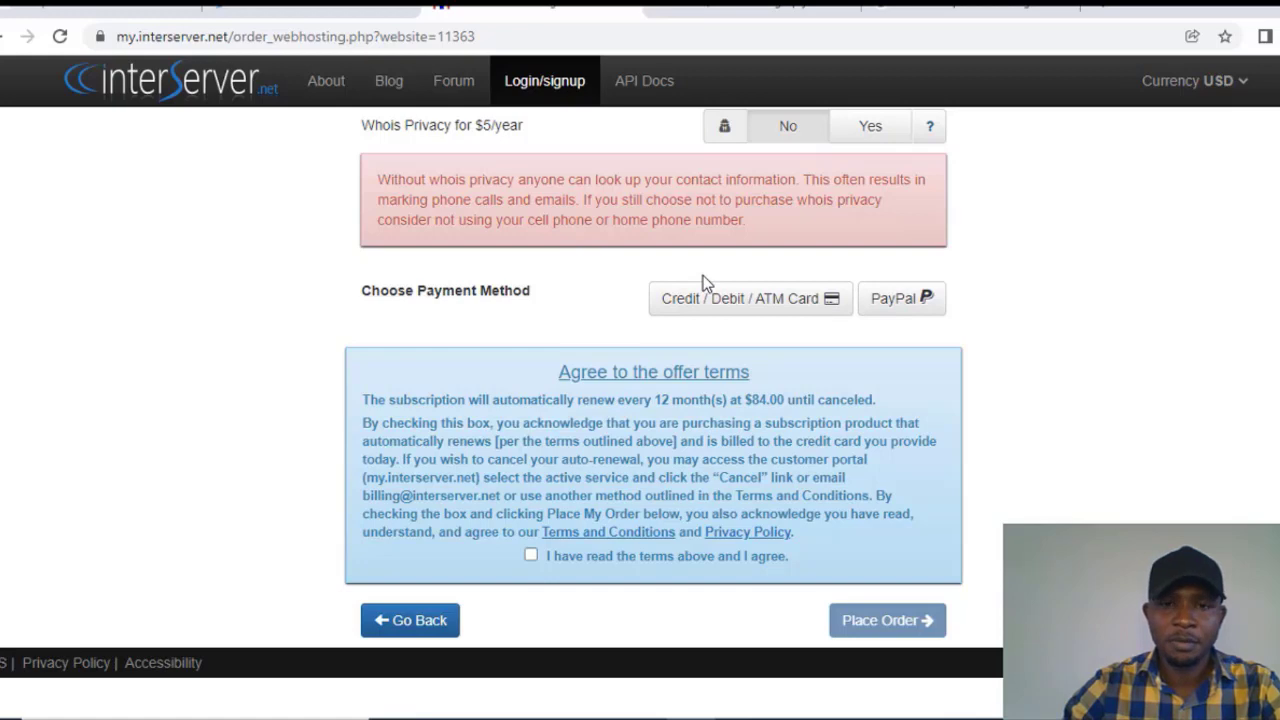
Step: Choose Credit / Debit / ATM Card payment and fill in the card number, expiry date and CVV
{"action": "left_click", "coordinate": [743, 306]}
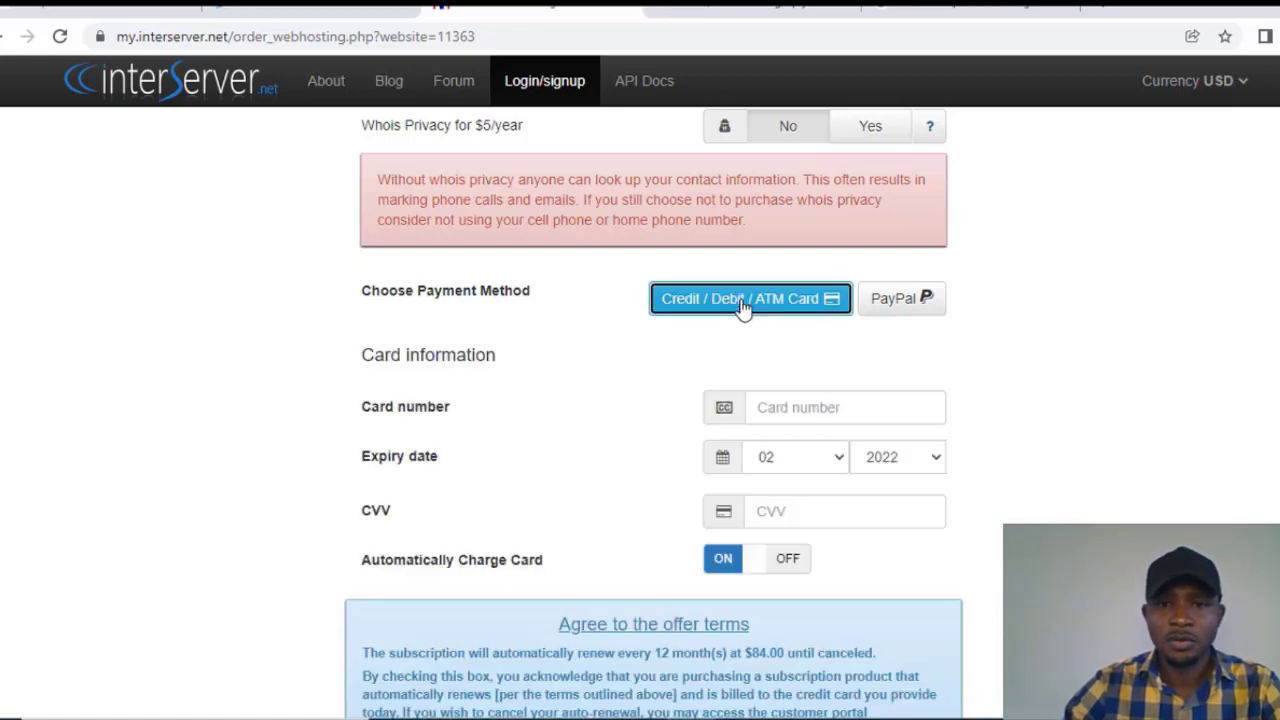
{"action": "left_click", "coordinate": [784, 412]}
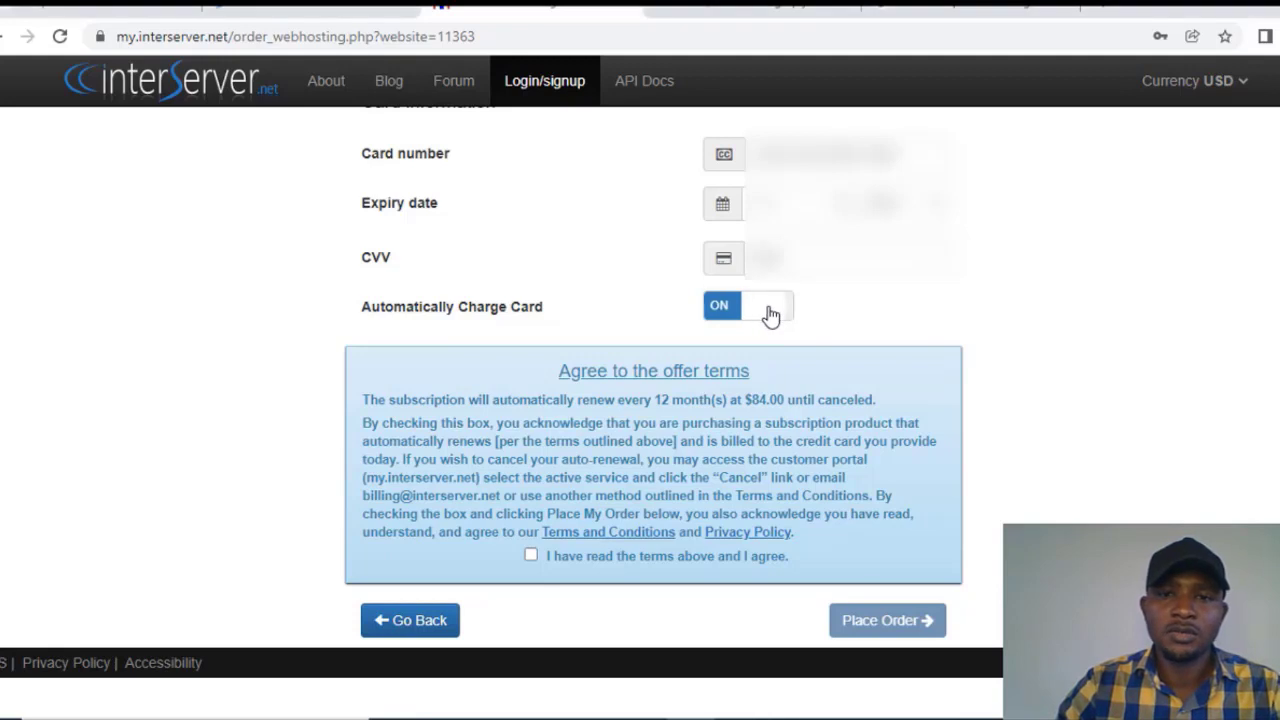
Step: Set Automatically Charge Card to OFF, agree to the offer terms, and place the hosting order
{"action": "left_click", "coordinate": [770, 311]}
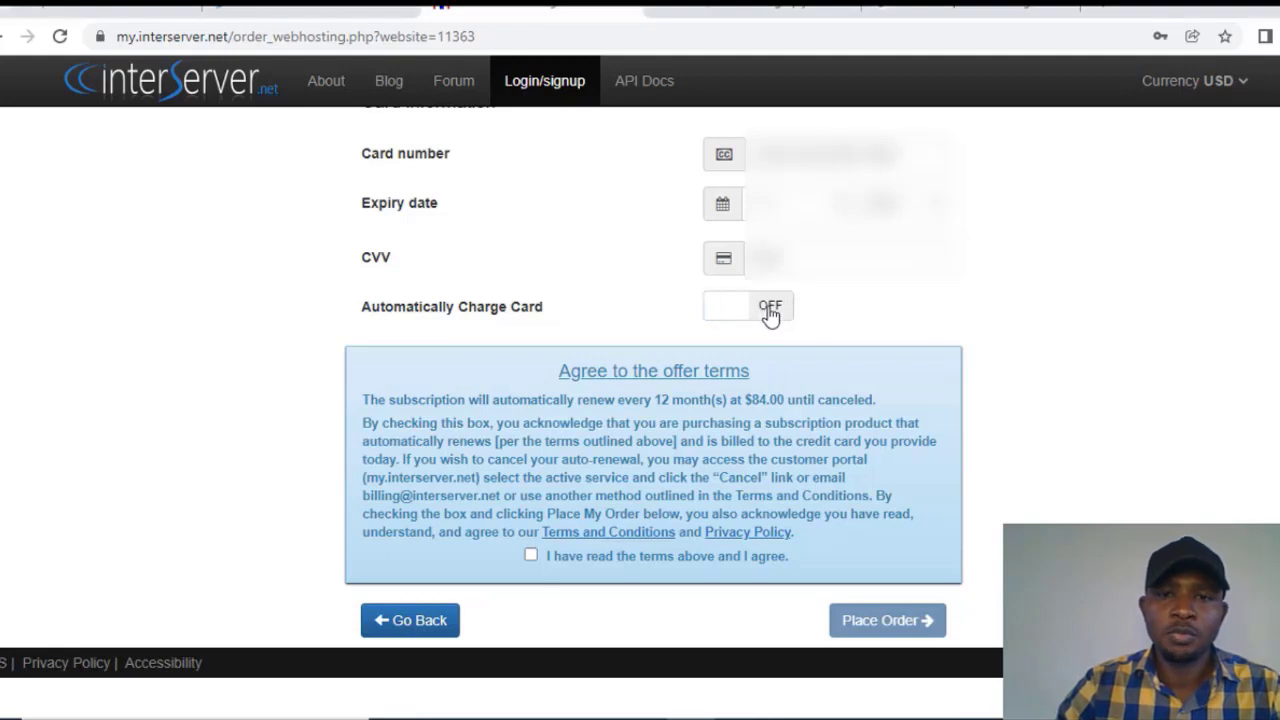
{"action": "left_click", "coordinate": [531, 556]}
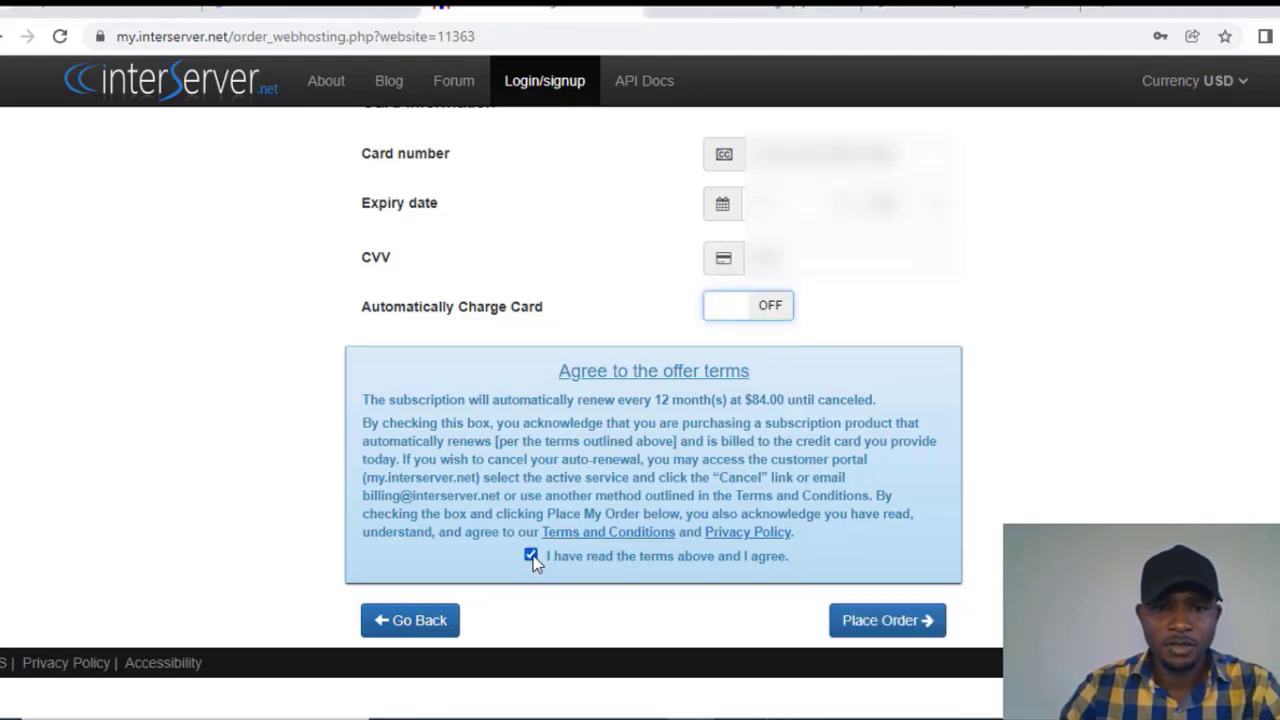
{"action": "left_click", "coordinate": [884, 625]}
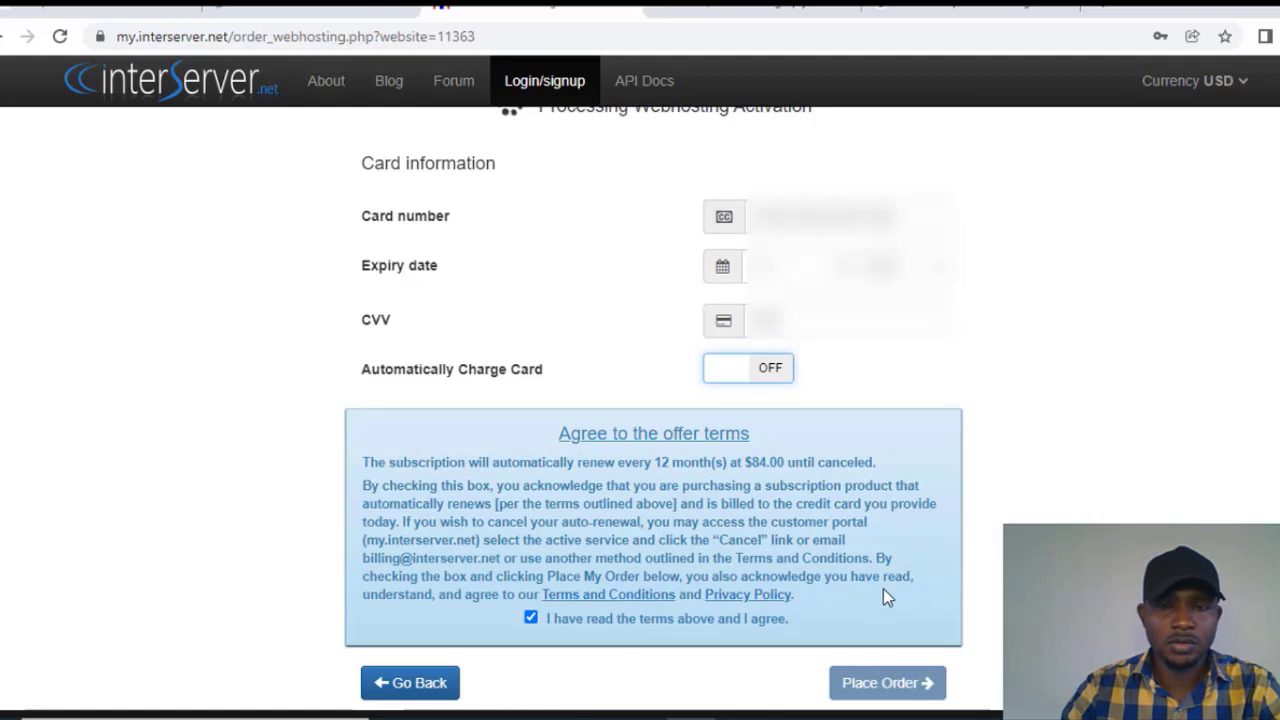
{"action": "scroll", "coordinate": [883, 592], "scroll_direction": "up", "scroll_amount": 1}
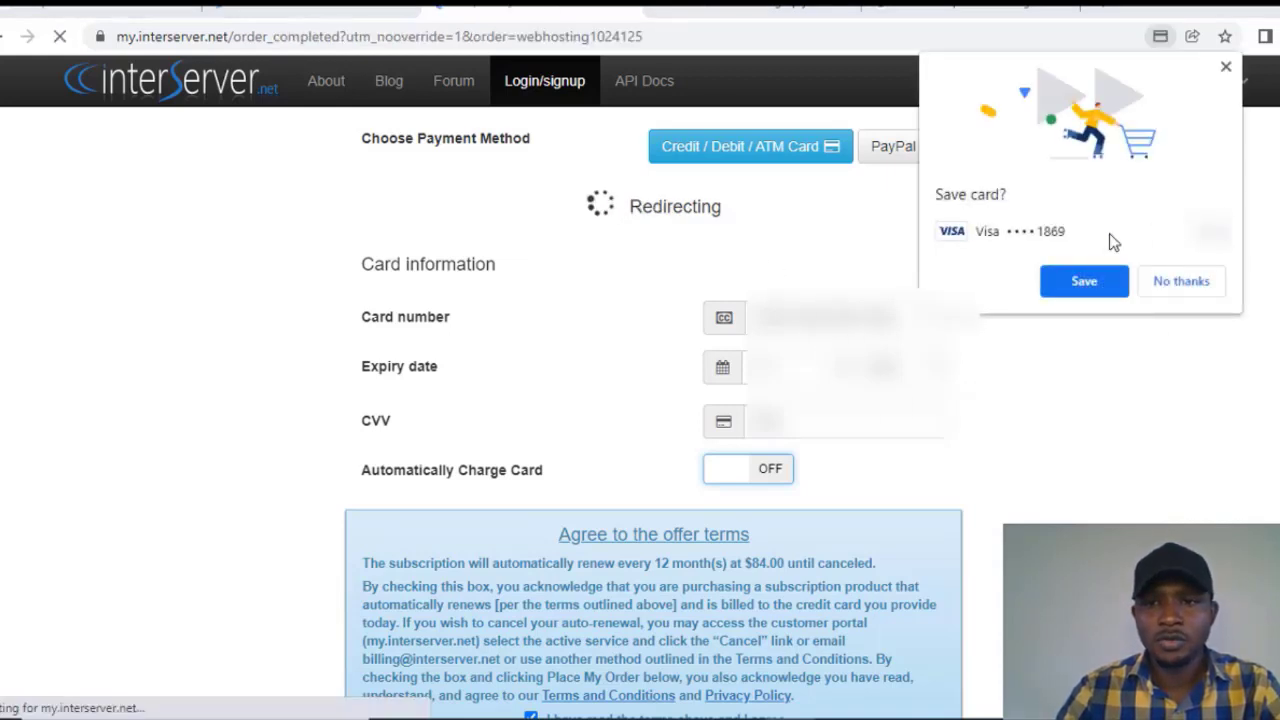
Step: Decline Chrome's save-card prompt, review the Websites Order message, and continue to the account details
{"action": "left_click", "coordinate": [1182, 282]}
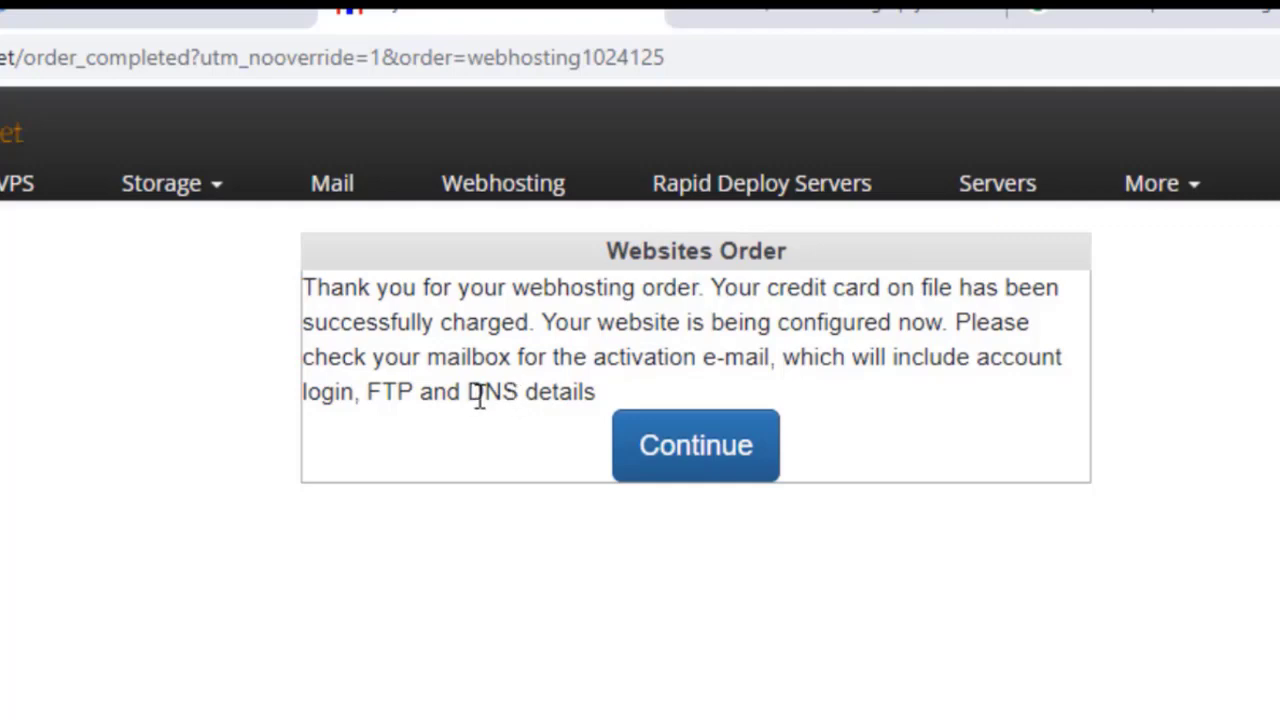
{"action": "left_click_drag", "start_coordinate": [413, 393], "coordinate": [366, 391]}
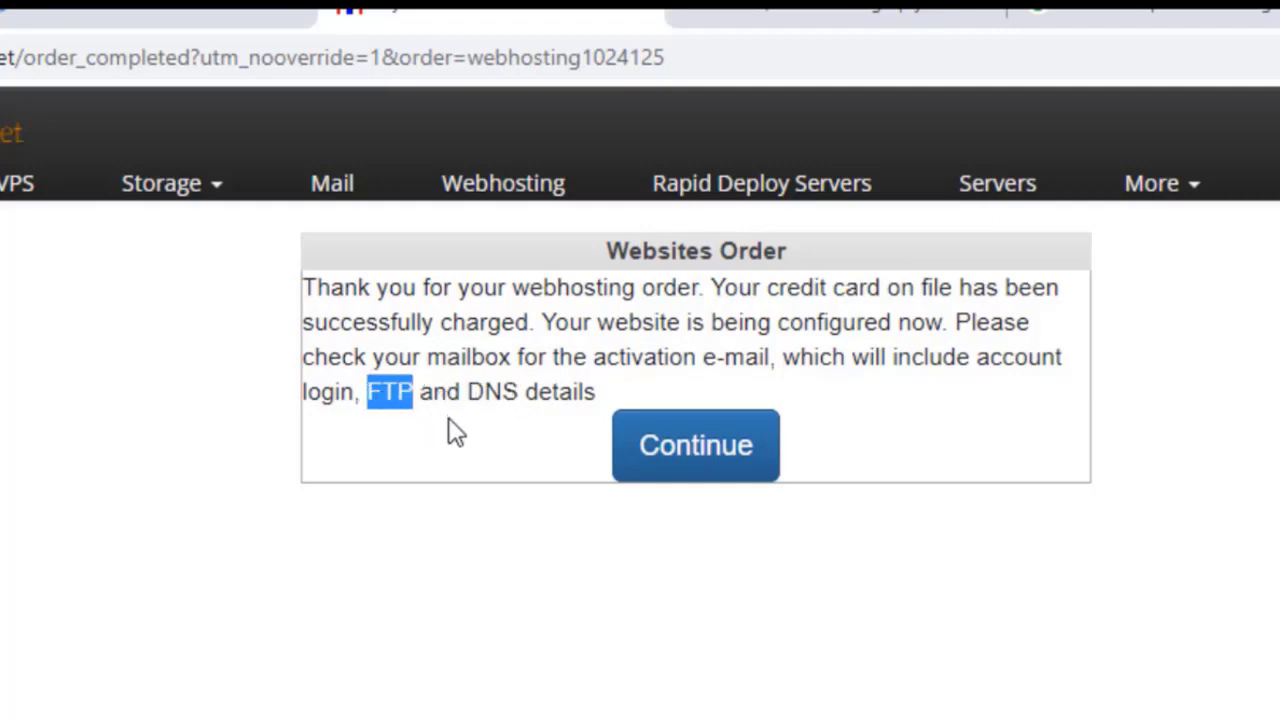
{"action": "left_click", "coordinate": [507, 398]}
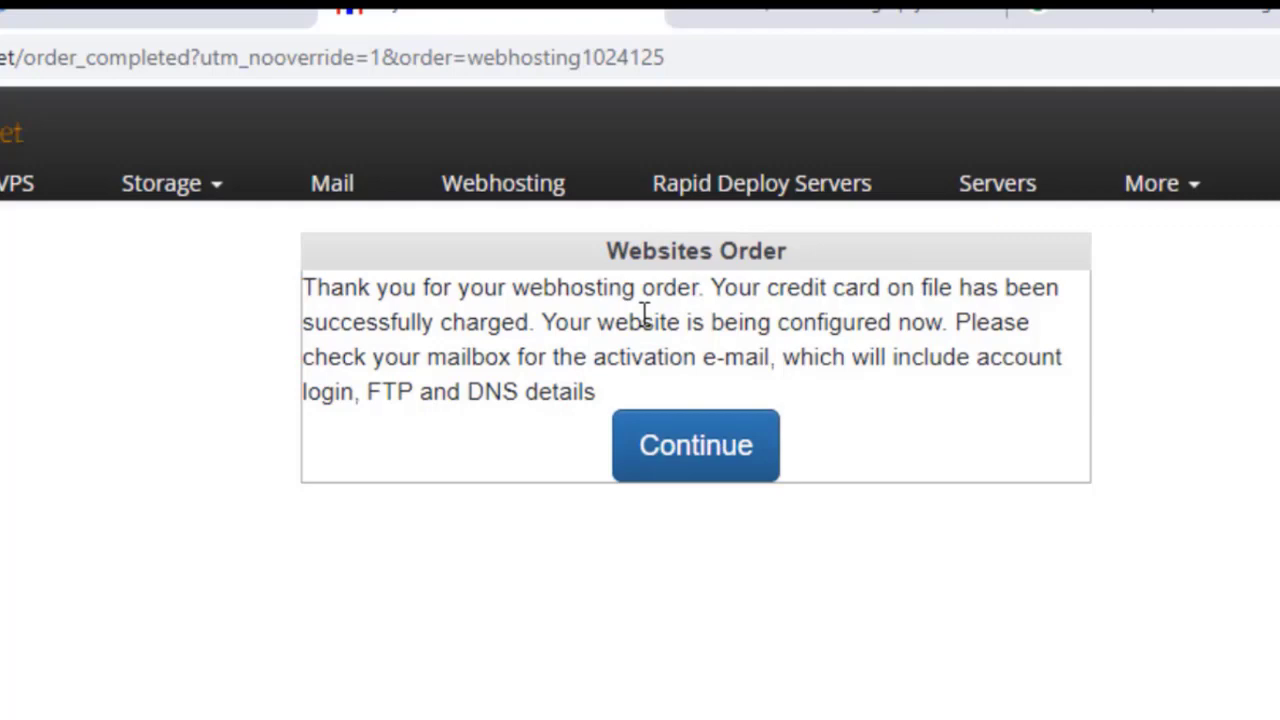
{"action": "left_click", "coordinate": [707, 463]}
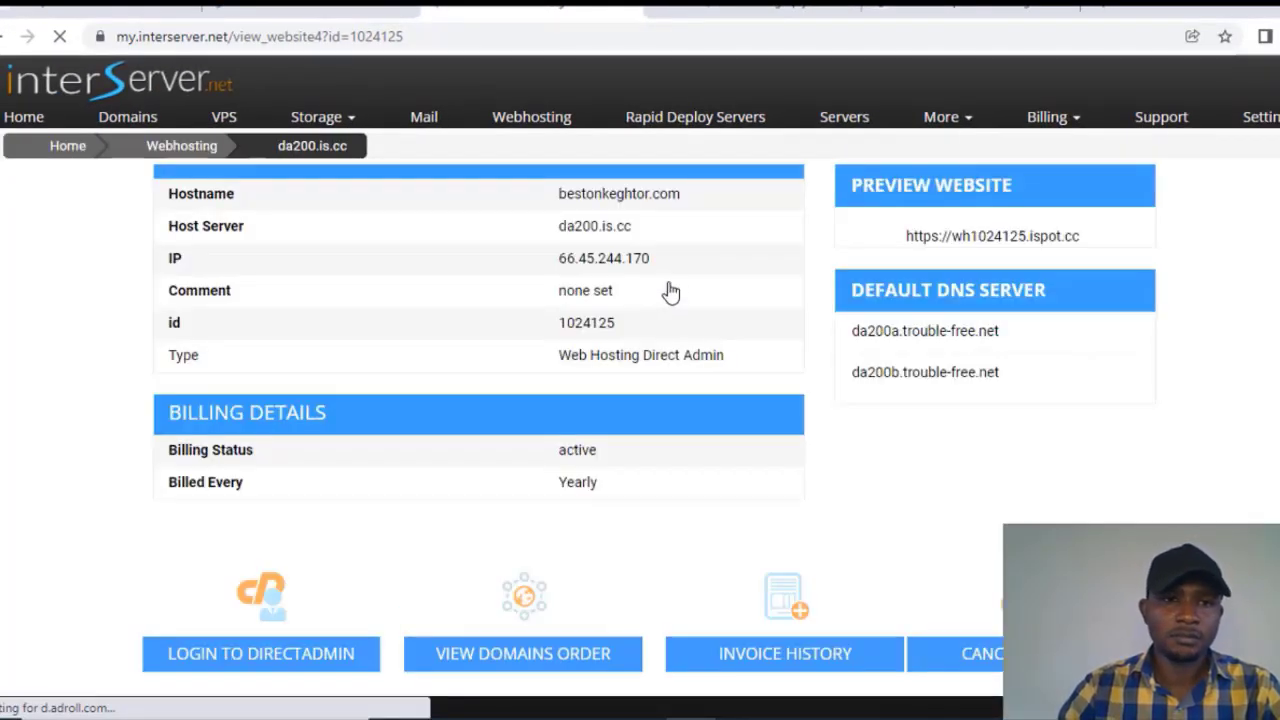
Step: Highlight the Yearly billing period, then switch to the Gmail browser tab
{"action": "double_click", "coordinate": [577, 482]}
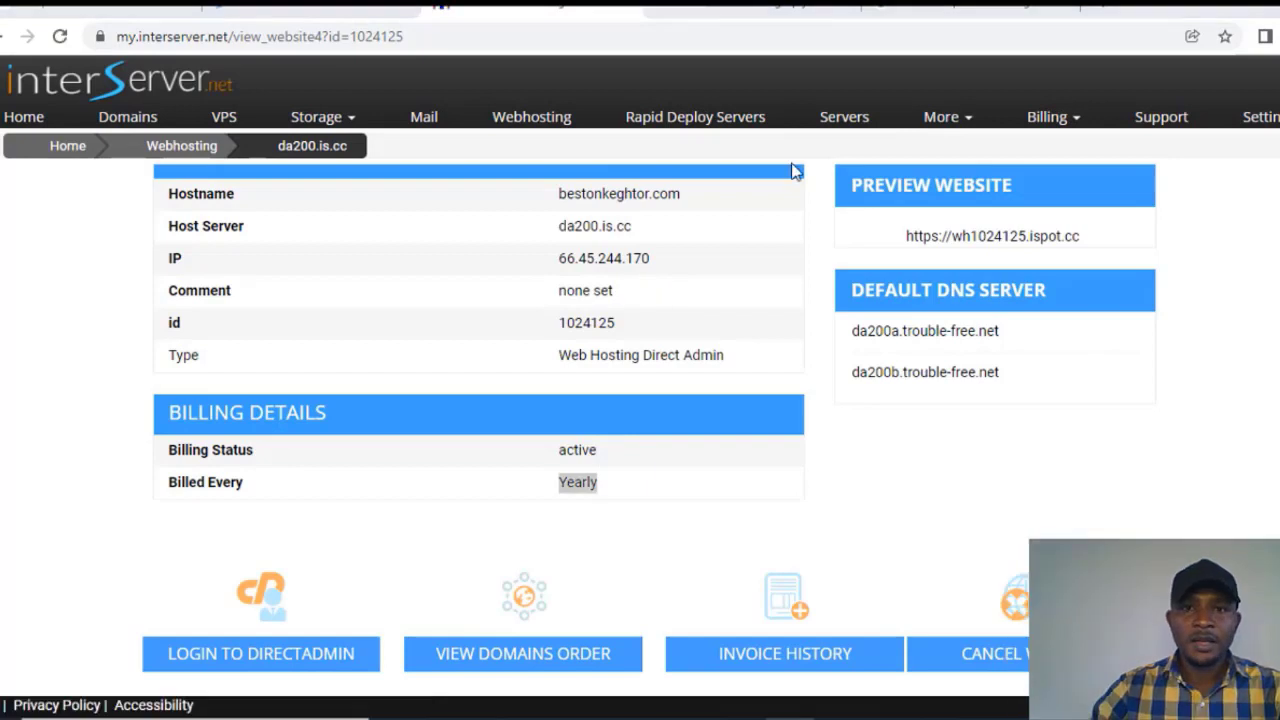
{"action": "left_click", "coordinate": [760, 8]}
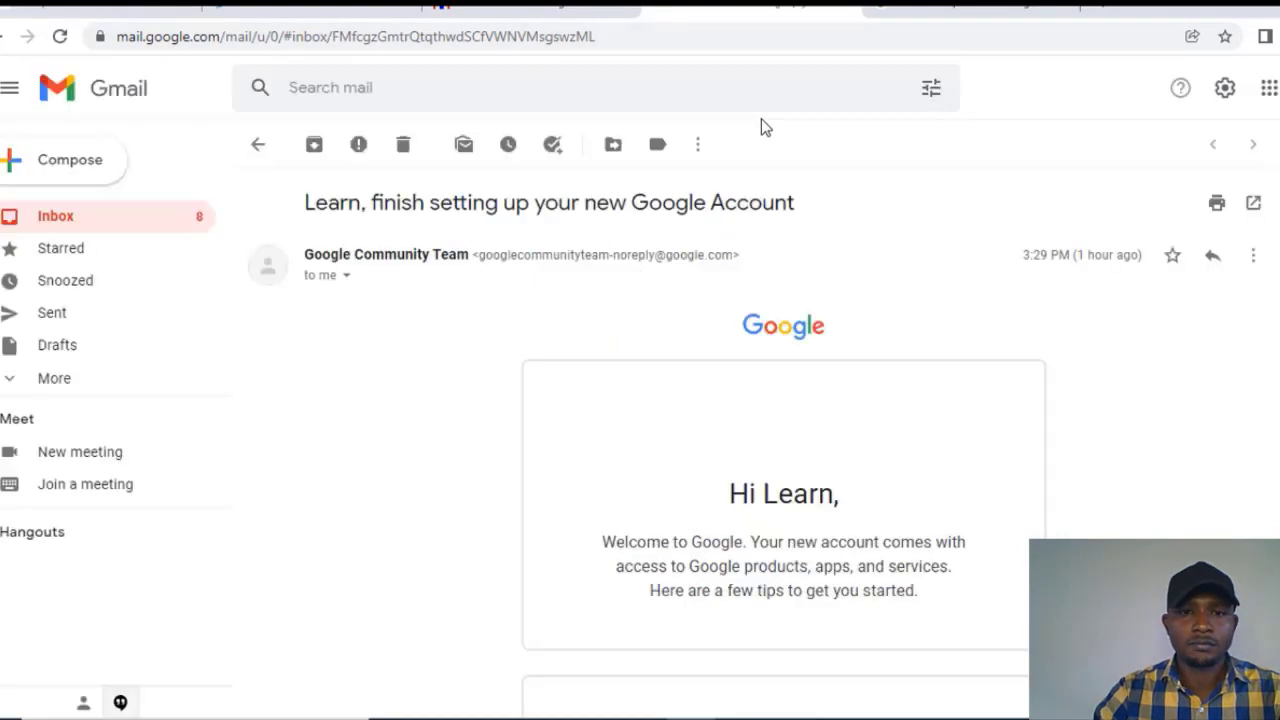
Step: Open the inbox, scan the InterServer emails, and open 'Domain bestonkeghtor.com Registered'
{"action": "left_click", "coordinate": [57, 228]}
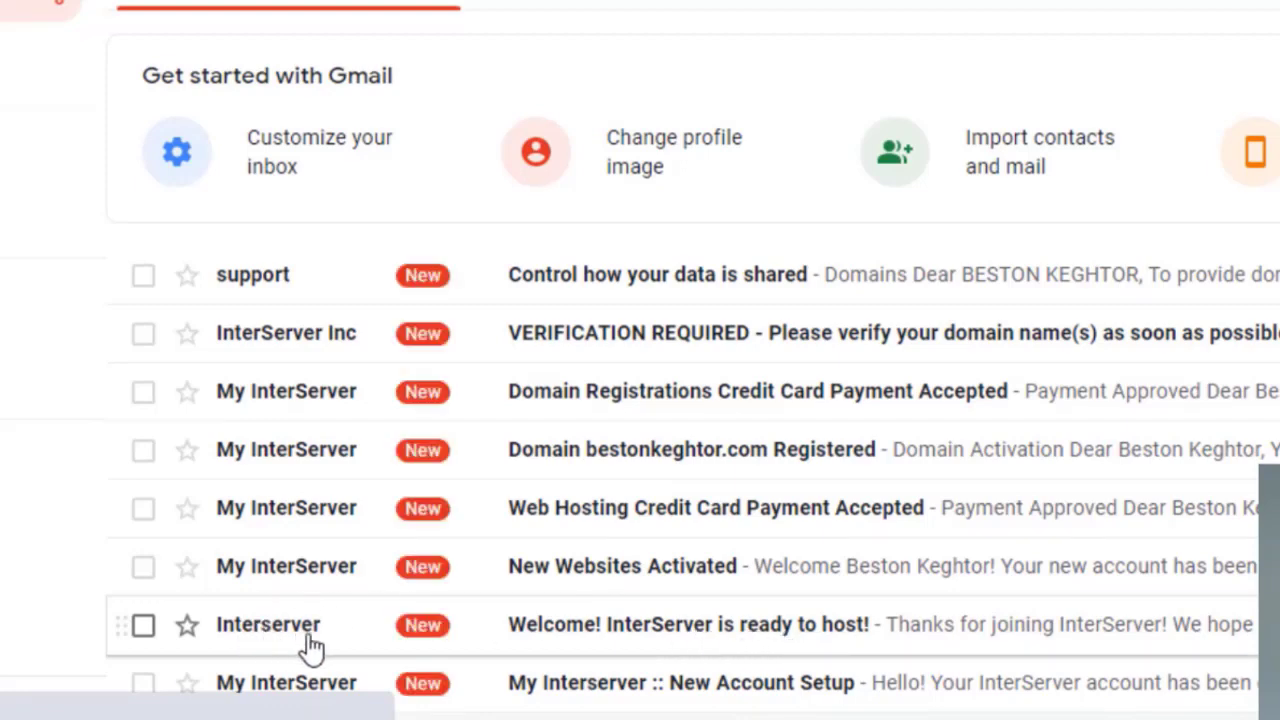
{"action": "scroll", "coordinate": [714, 648], "scroll_direction": "down", "scroll_amount": 2}
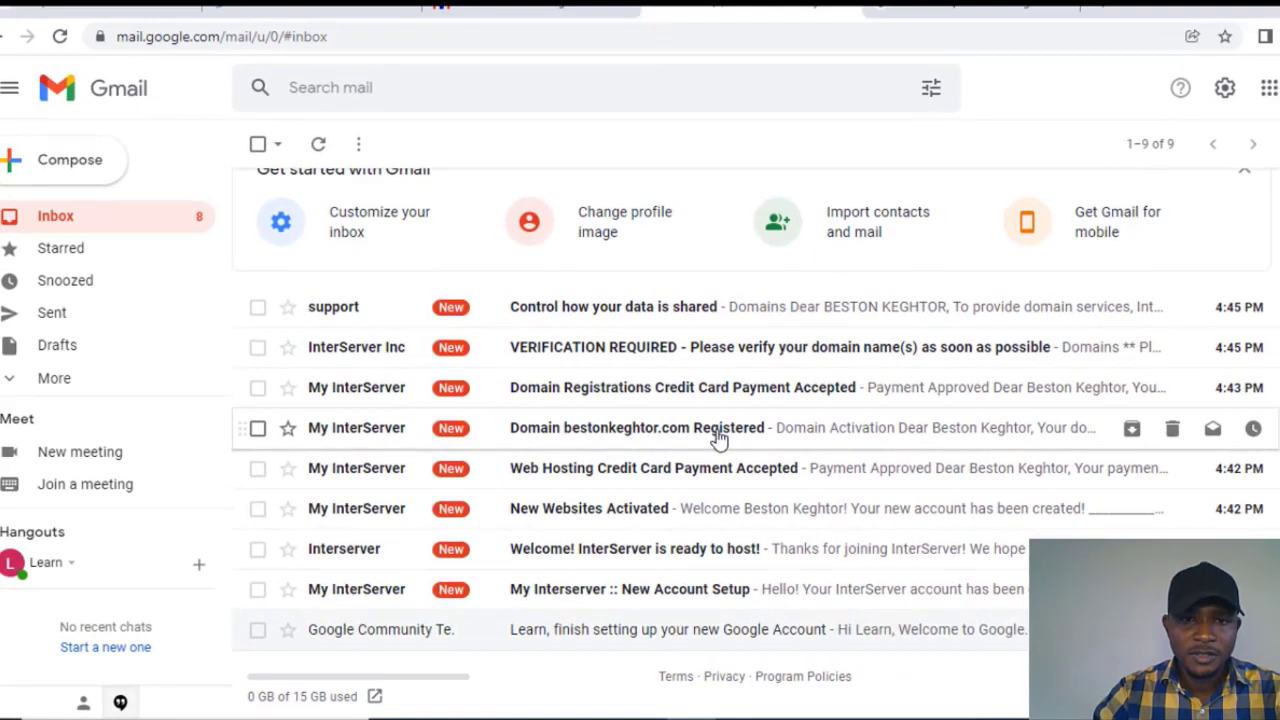
{"action": "left_click", "coordinate": [718, 437]}
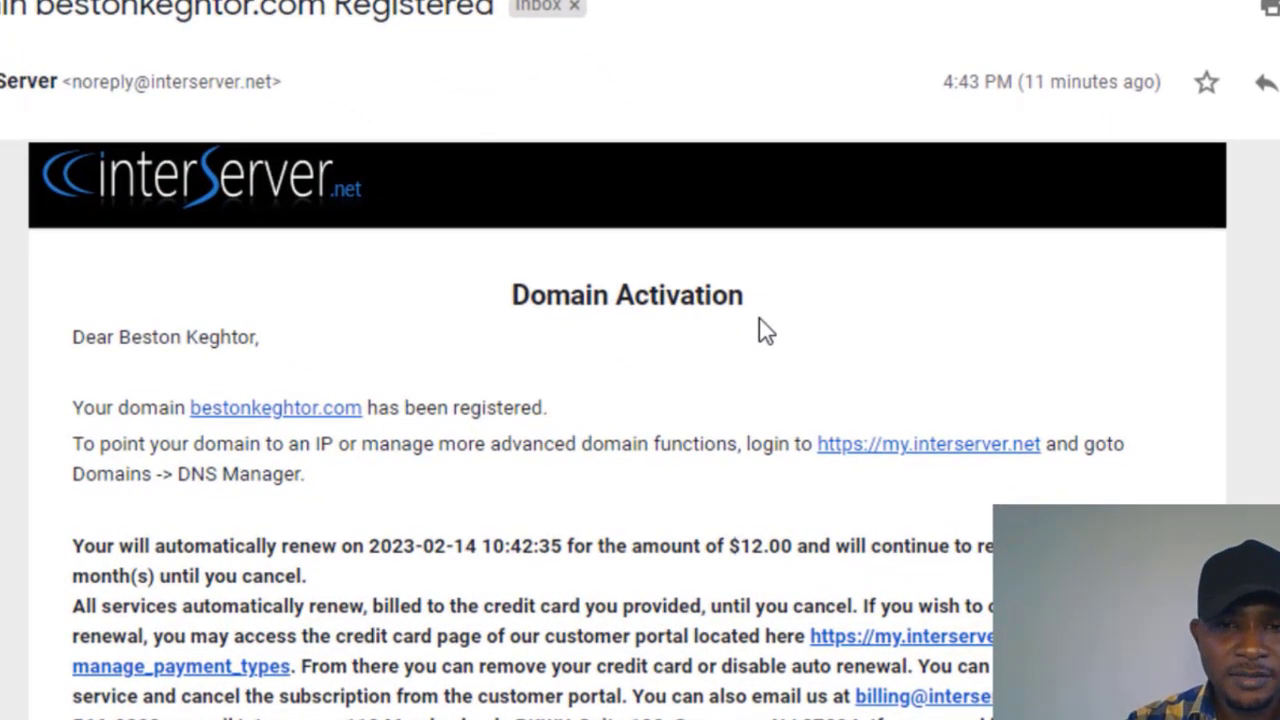
Step: Review the email's renewal date and $12.00 renewal amount, then return to the inbox
{"action": "scroll", "coordinate": [157, 440], "scroll_direction": "down", "scroll_amount": 1}
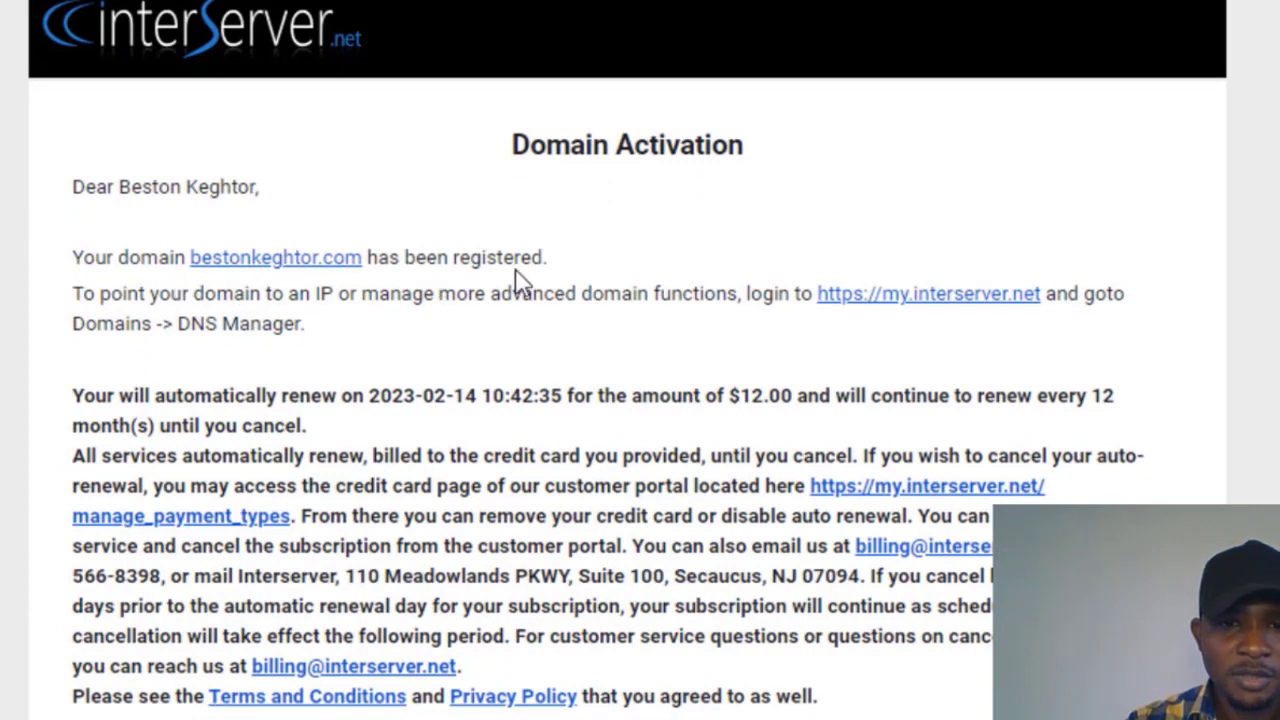
{"action": "scroll", "coordinate": [180, 345], "scroll_direction": "down", "scroll_amount": 1}
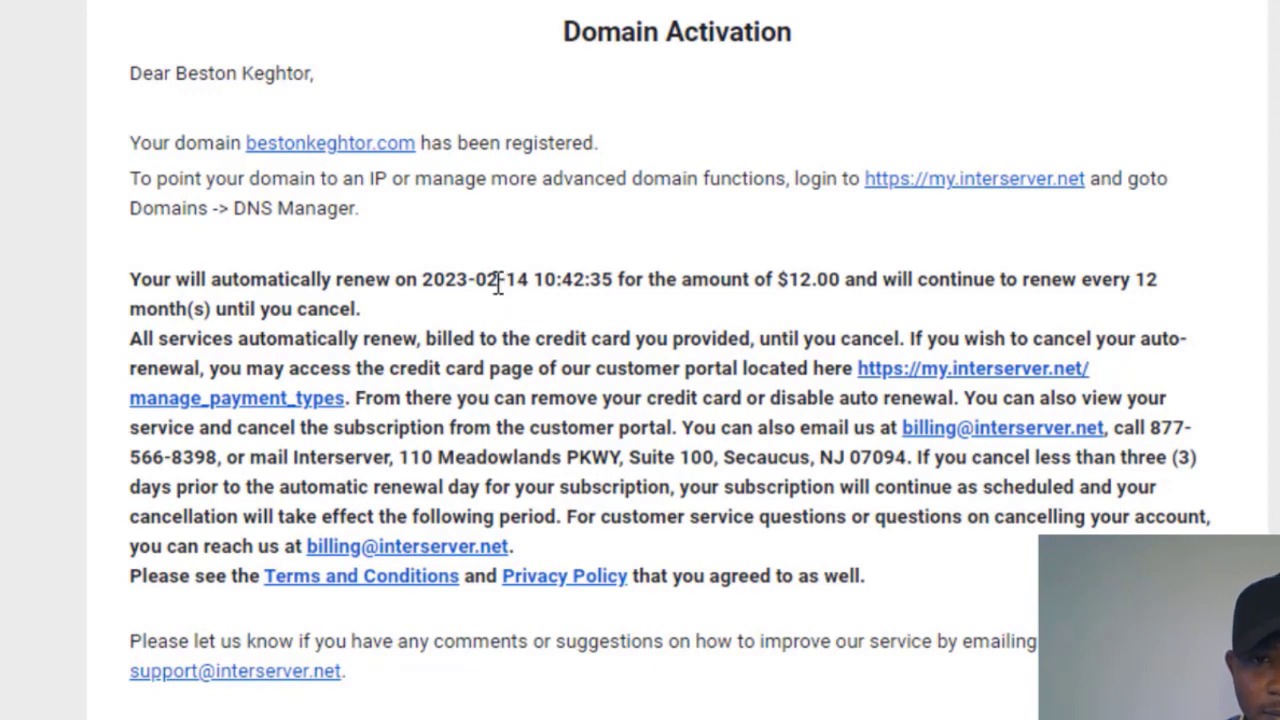
{"action": "left_click_drag", "start_coordinate": [498, 284], "coordinate": [492, 283]}
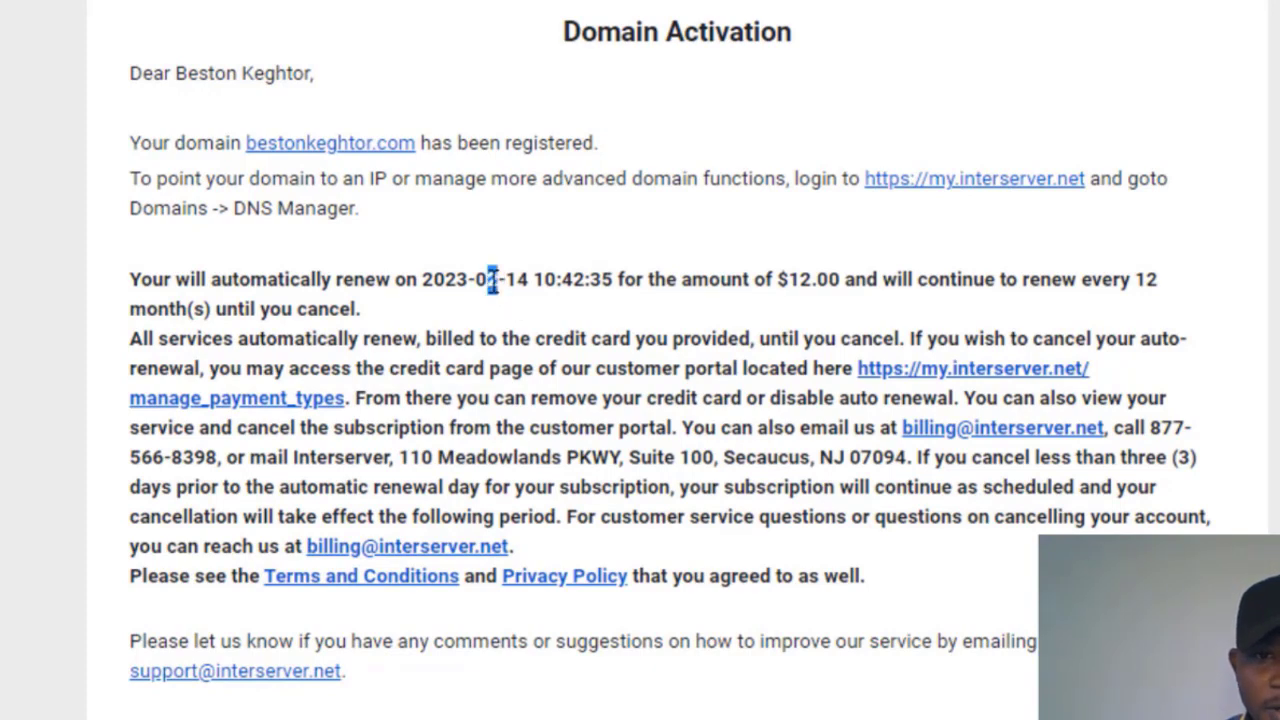
{"action": "left_click", "coordinate": [563, 294]}
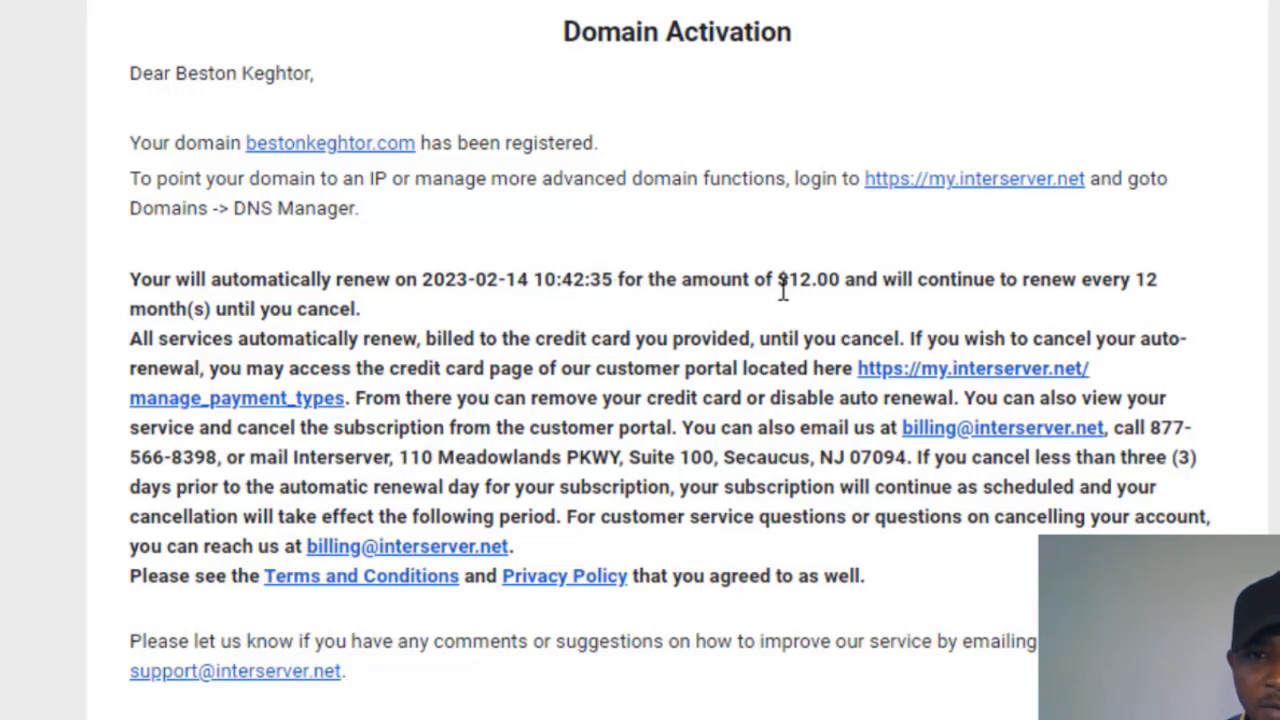
{"action": "left_click_drag", "start_coordinate": [790, 280], "coordinate": [812, 281]}
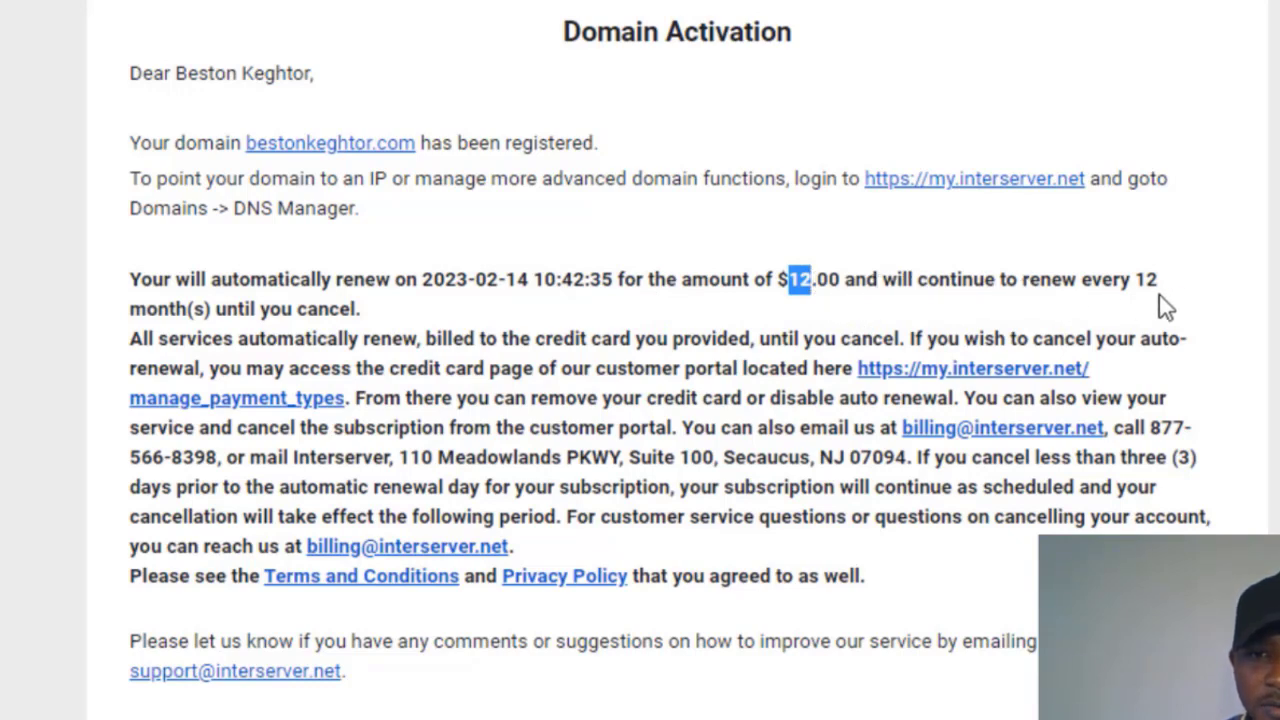
{"action": "scroll", "coordinate": [335, 308], "scroll_direction": "down", "scroll_amount": 3}
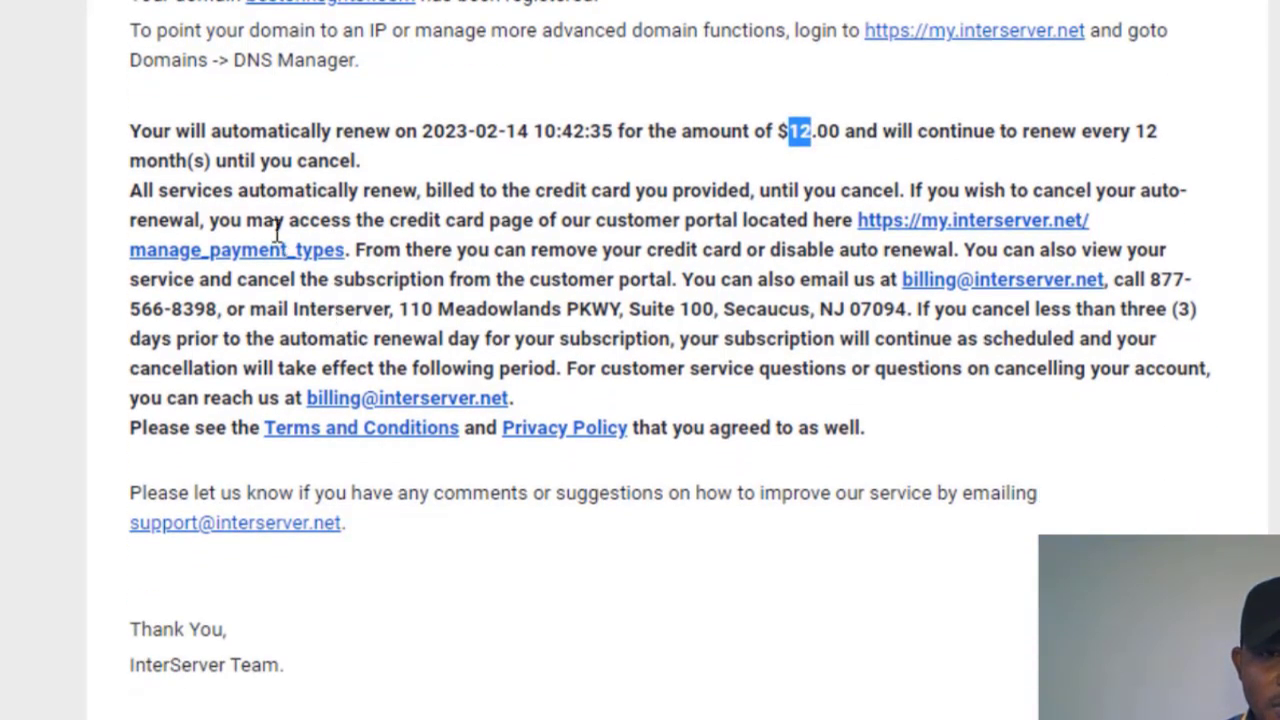
{"action": "scroll", "coordinate": [537, 300], "scroll_direction": "down", "scroll_amount": 3}
{"action": "scroll", "coordinate": [535, 315], "scroll_direction": "up", "scroll_amount": 12}
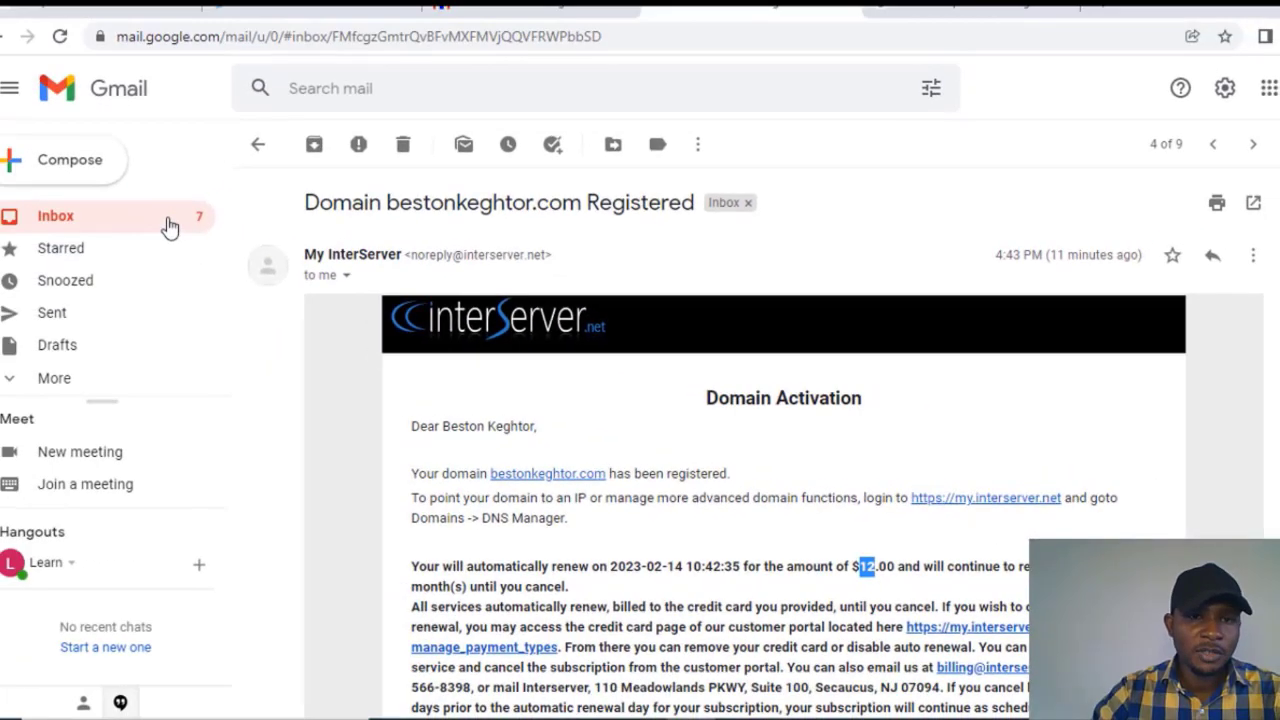
{"action": "left_click", "coordinate": [167, 225]}
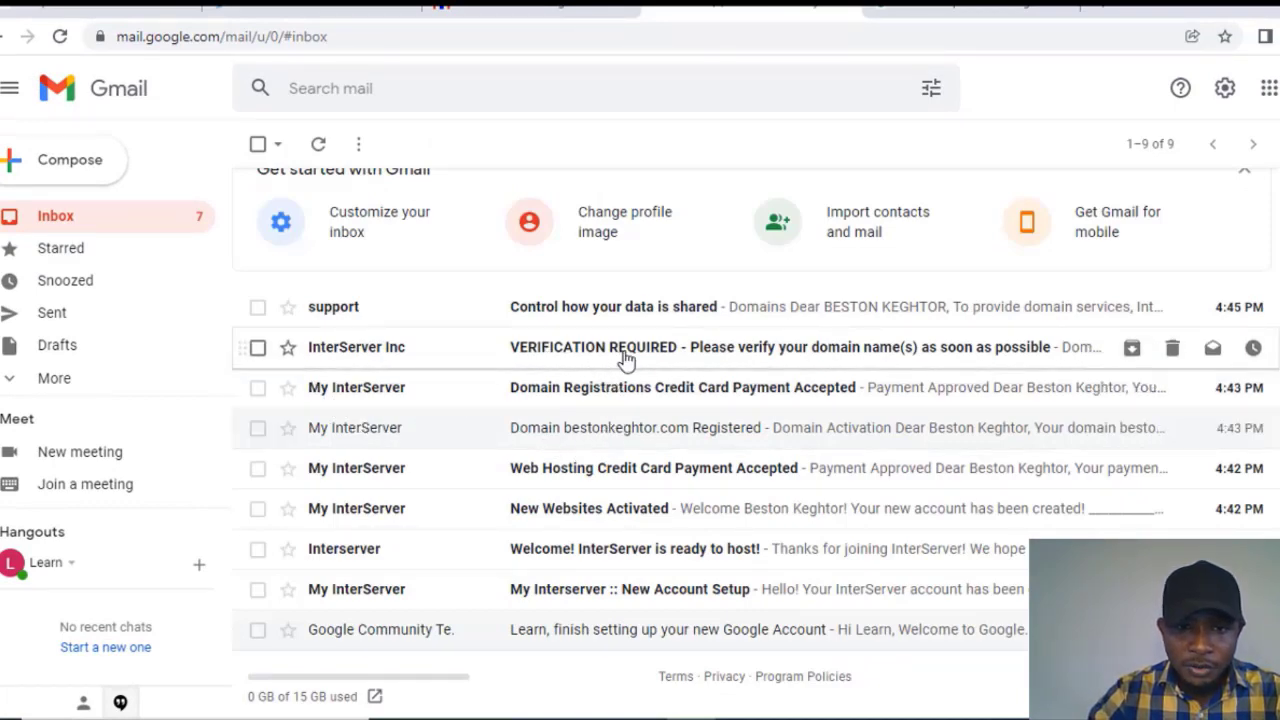
Step: Open the VERIFICATION REQUIRED email and follow its approve.domainadmin.com verification link
{"action": "left_click", "coordinate": [840, 354]}
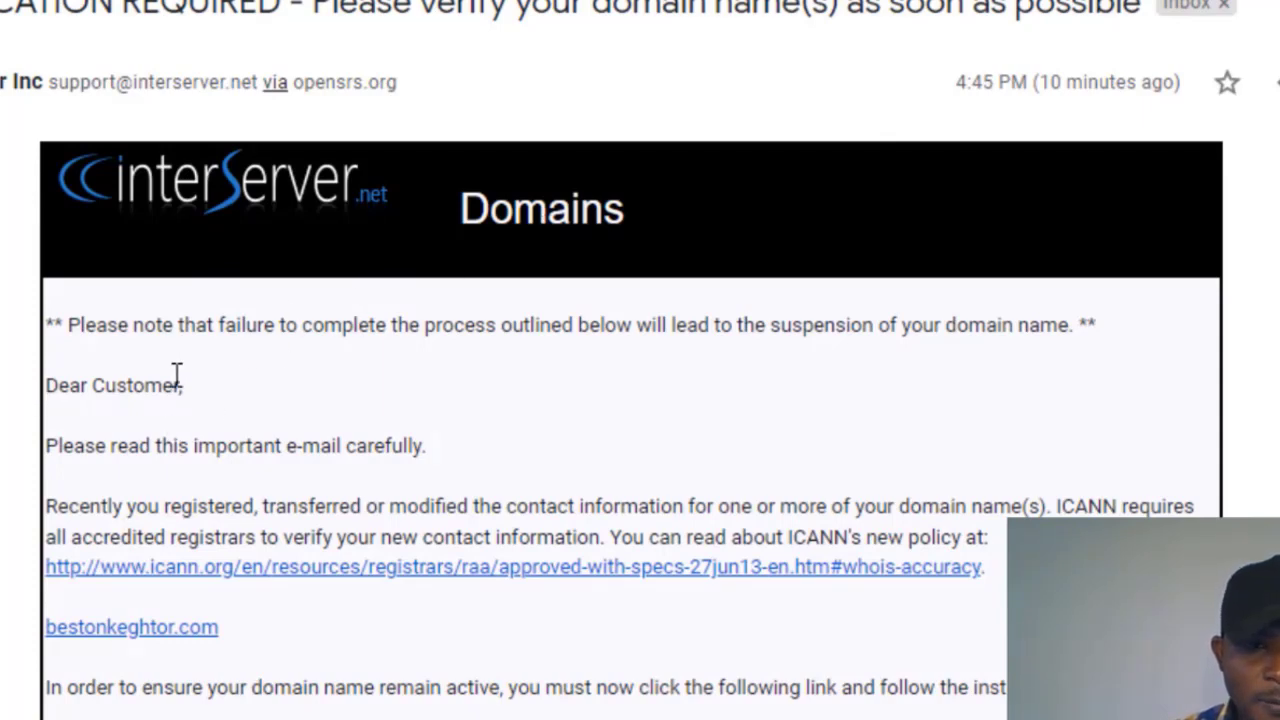
{"action": "scroll", "coordinate": [176, 375], "scroll_direction": "down", "scroll_amount": 4}
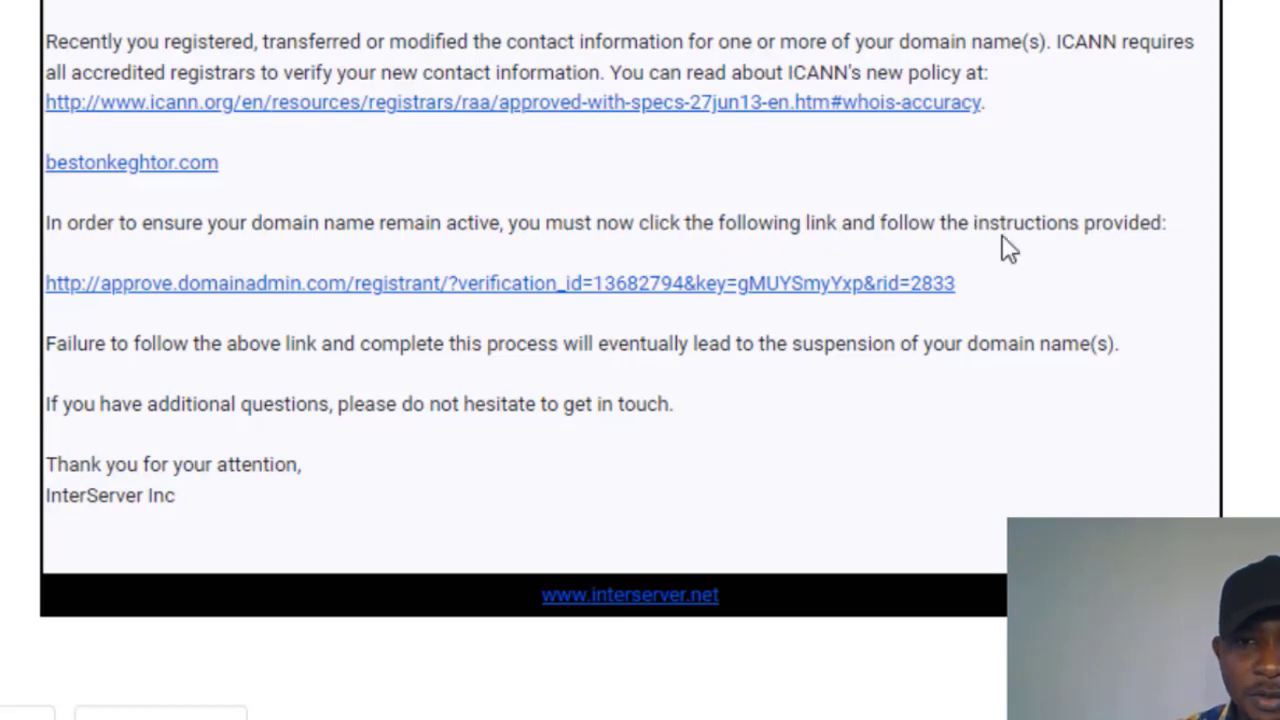
{"action": "left_click", "coordinate": [493, 297]}
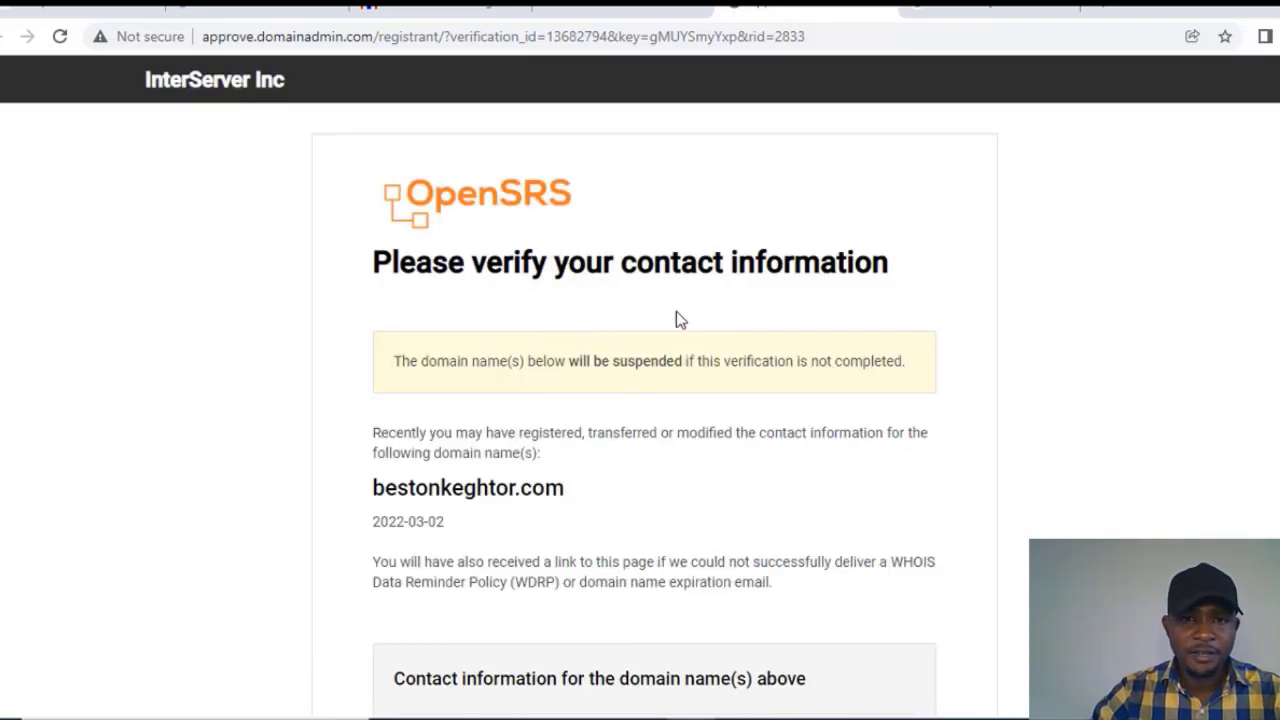
Step: Confirm bestonkeghtor.com's contact information with VERIFY INFORMATION on the OpenSRS page
{"action": "scroll", "coordinate": [690, 316], "scroll_direction": "down", "scroll_amount": 1}
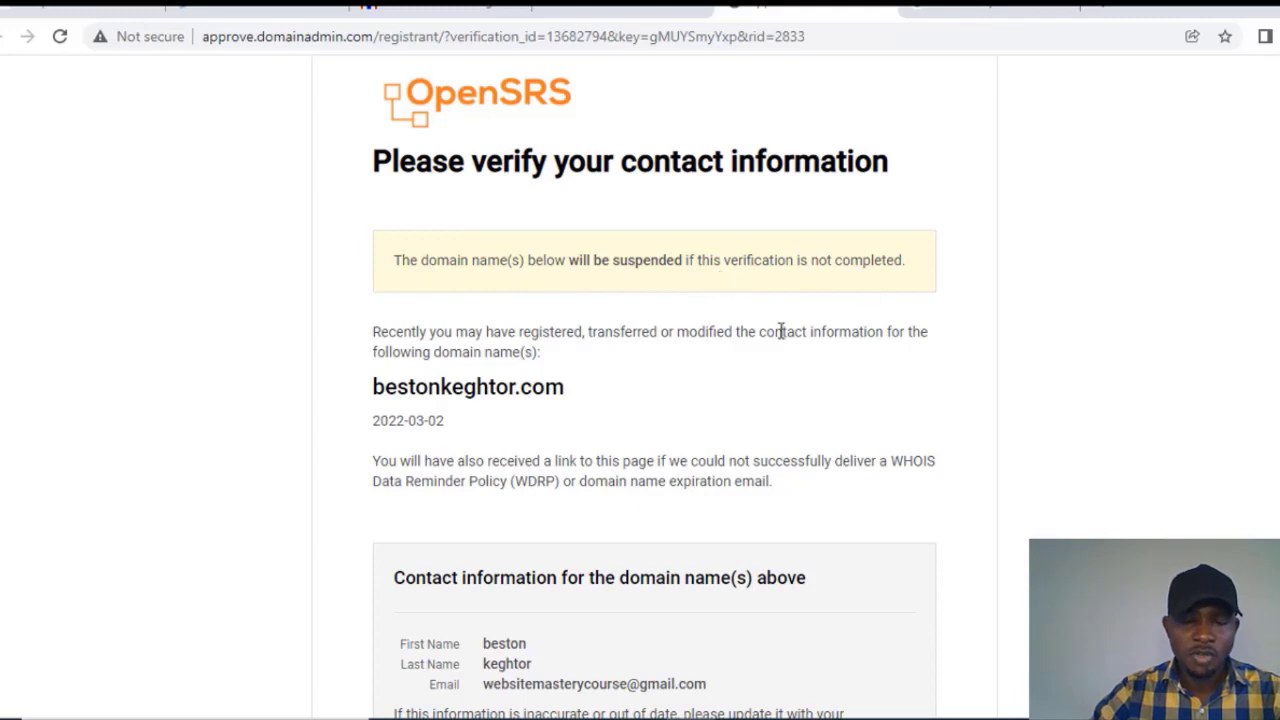
{"action": "scroll", "coordinate": [660, 350], "scroll_direction": "down", "scroll_amount": 2}
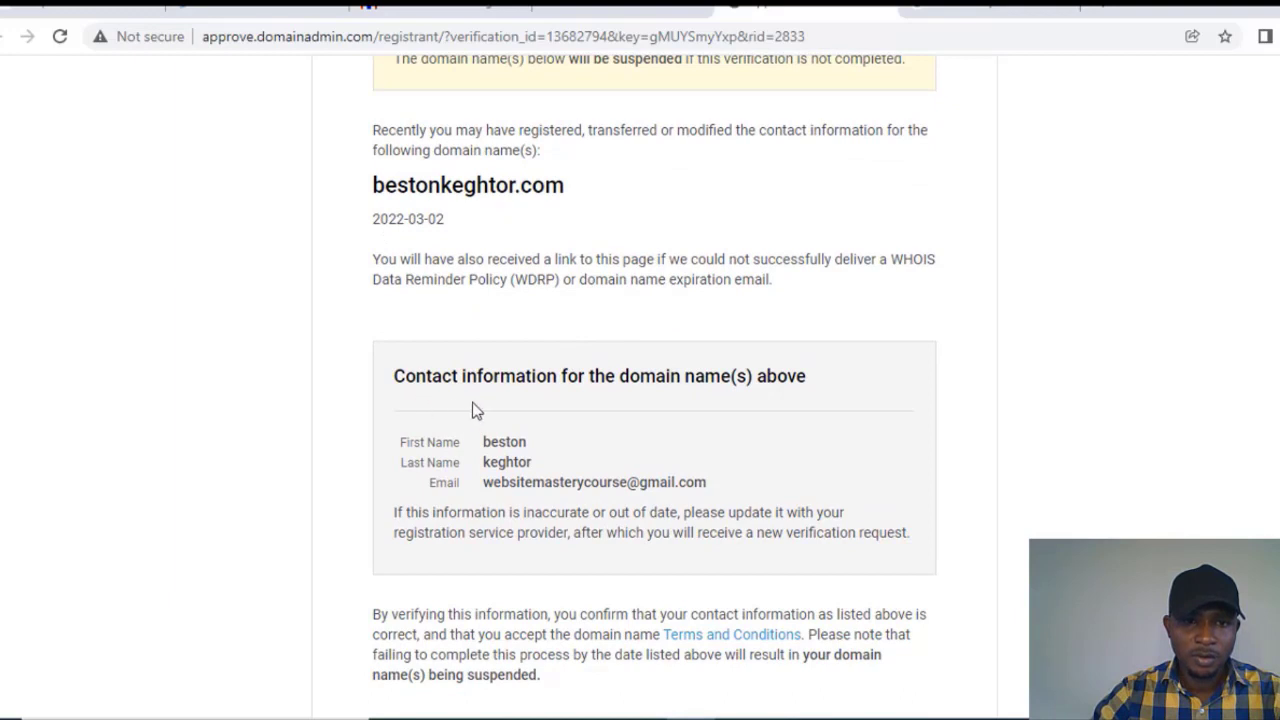
{"action": "scroll", "coordinate": [590, 350], "scroll_direction": "down", "scroll_amount": 1}
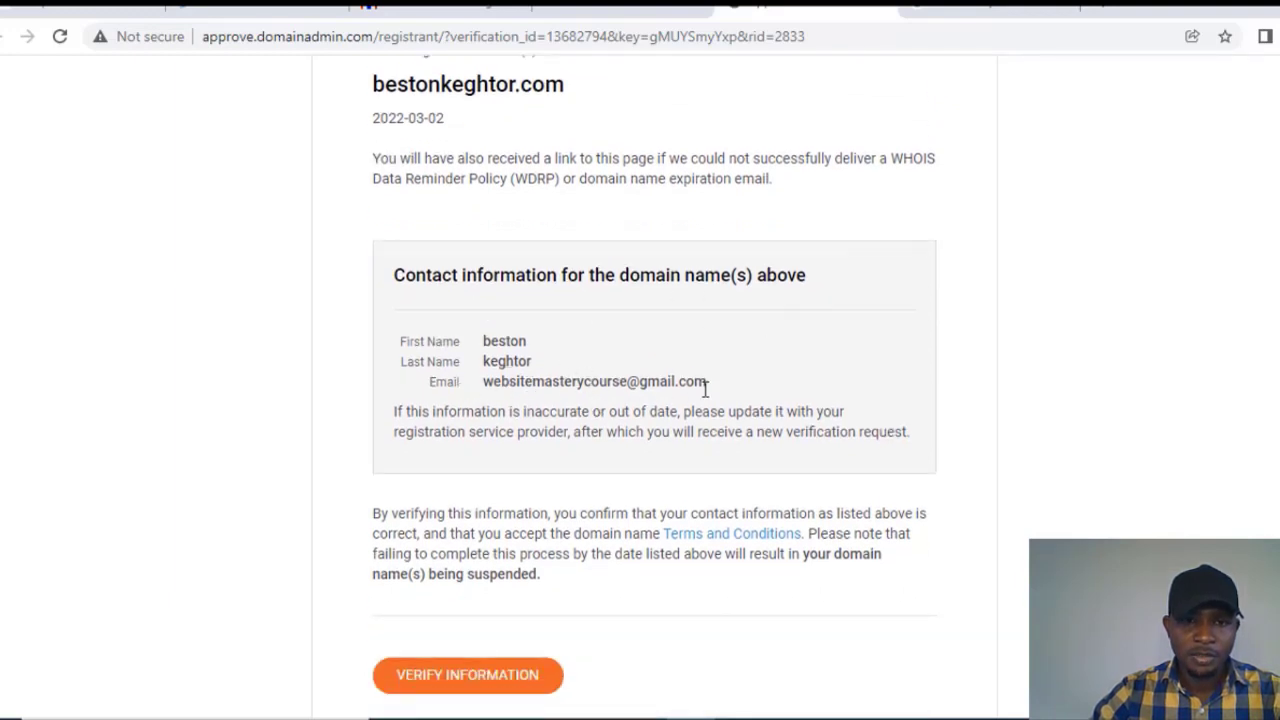
{"action": "scroll", "coordinate": [711, 405], "scroll_direction": "down", "scroll_amount": 1}
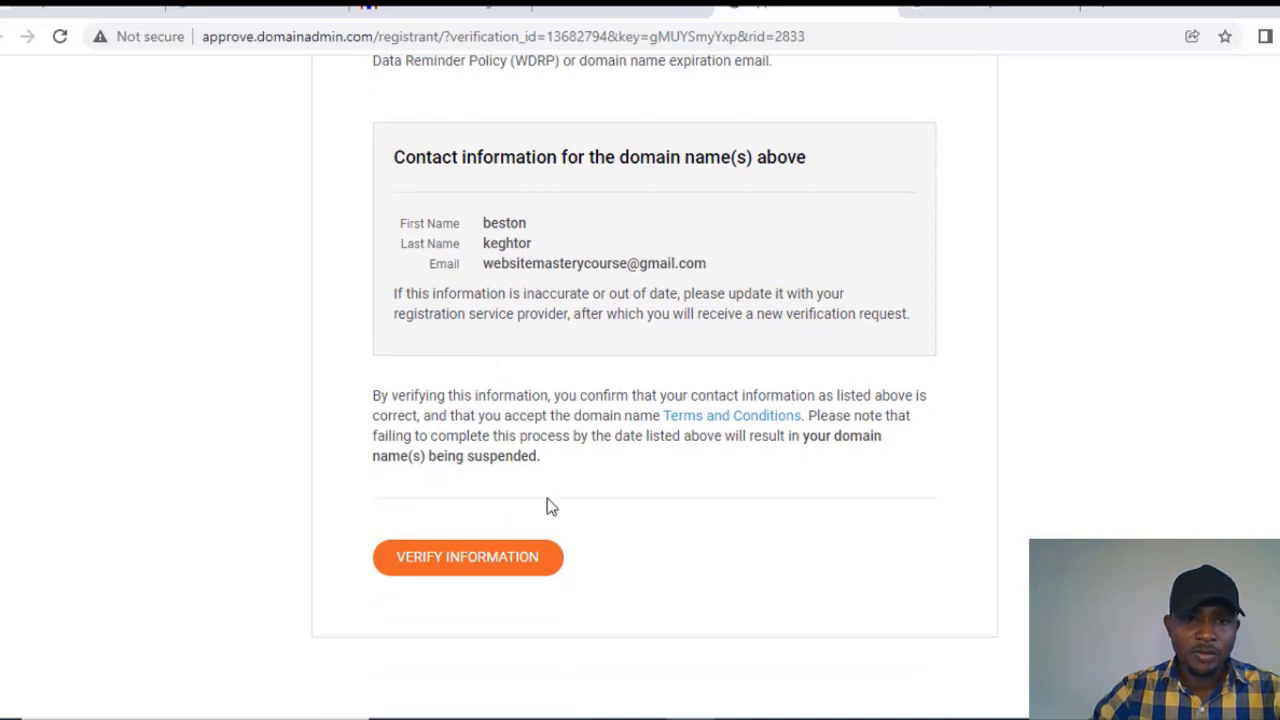
{"action": "left_click", "coordinate": [491, 560]}
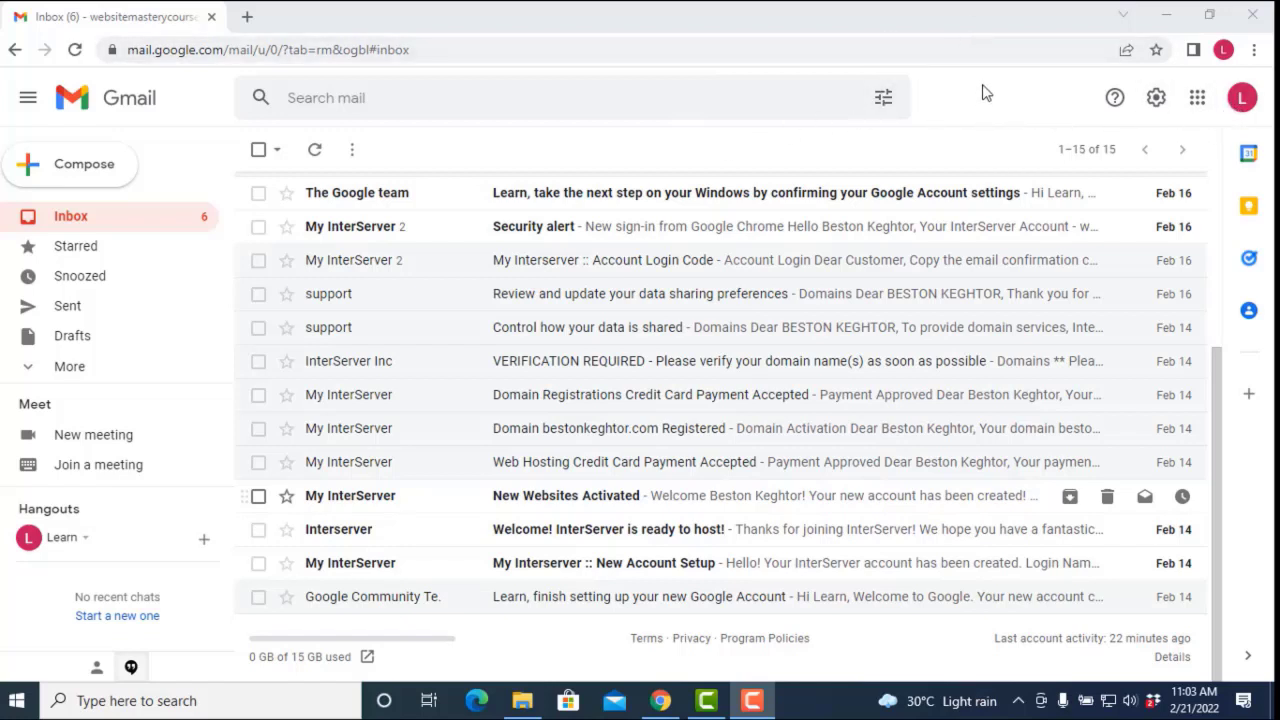
Step: Bring the Chrome window forward and open a new tab with Ctrl+T
{"action": "left_click", "coordinate": [977, 29]}
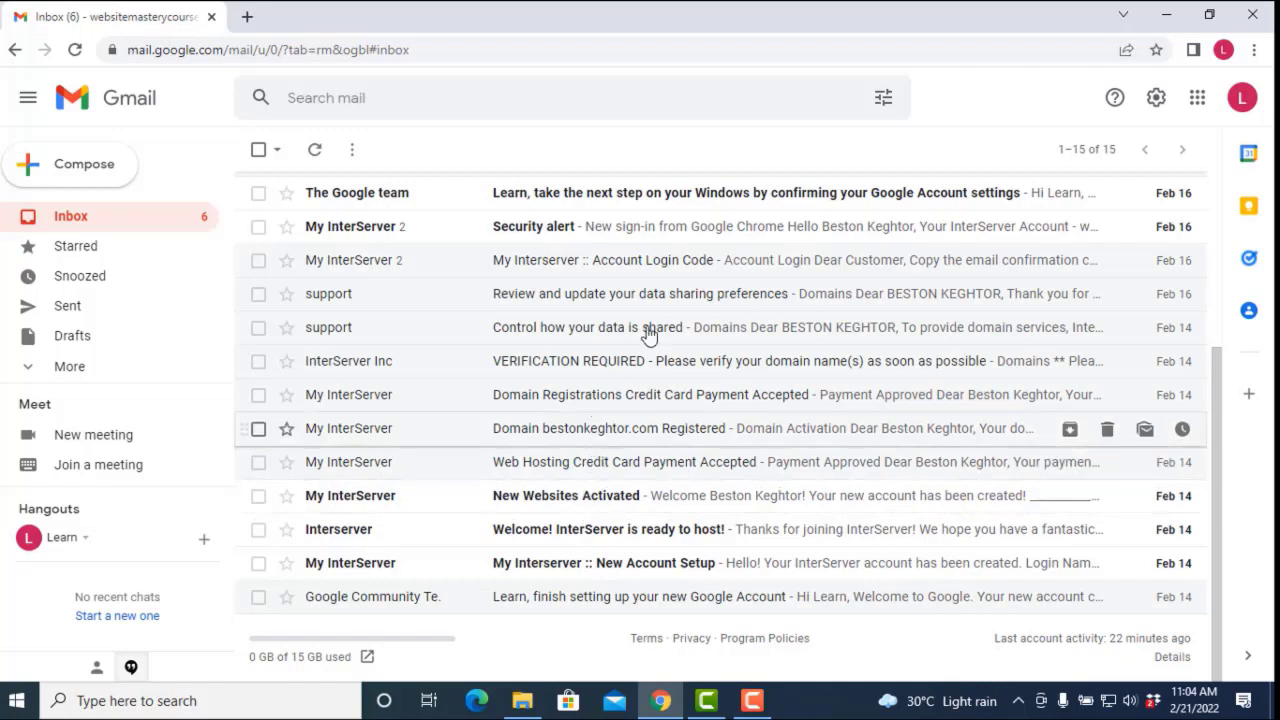
{"action": "key", "text": "ctrl+t"}
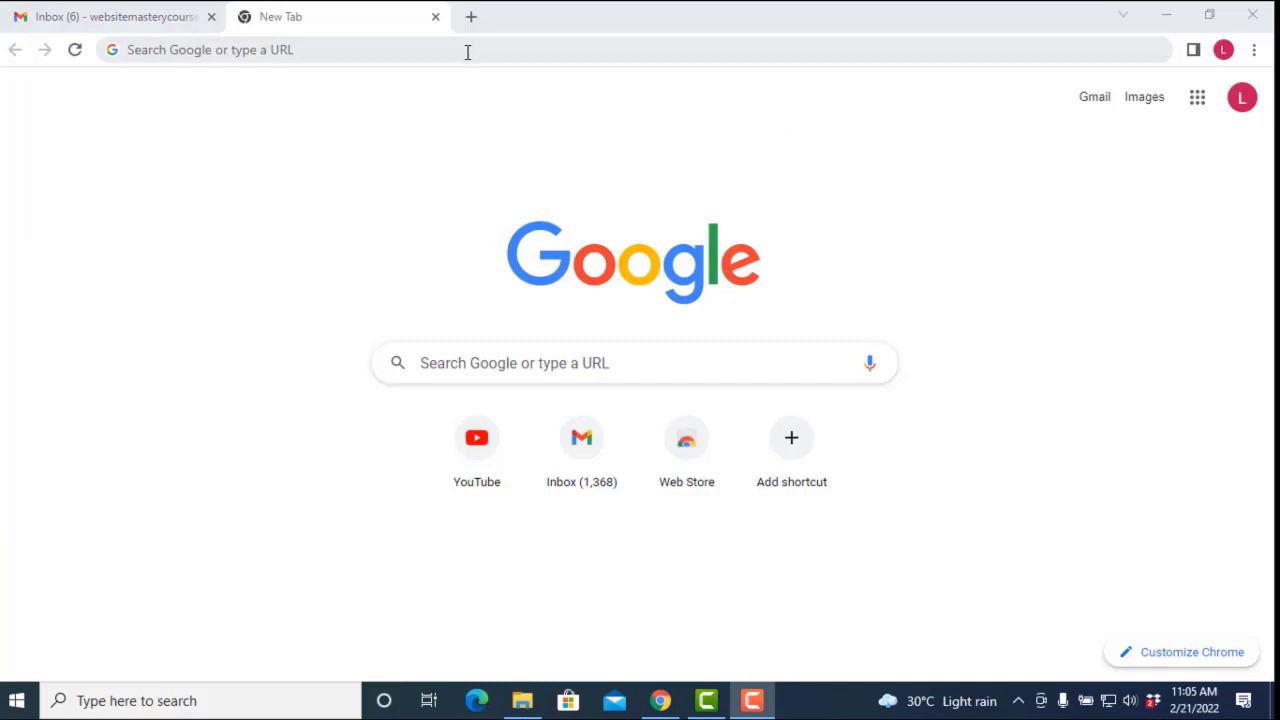
Step: Go to interserver.net and open its my.interserver.net account login page
{"action": "left_click", "coordinate": [467, 50]}
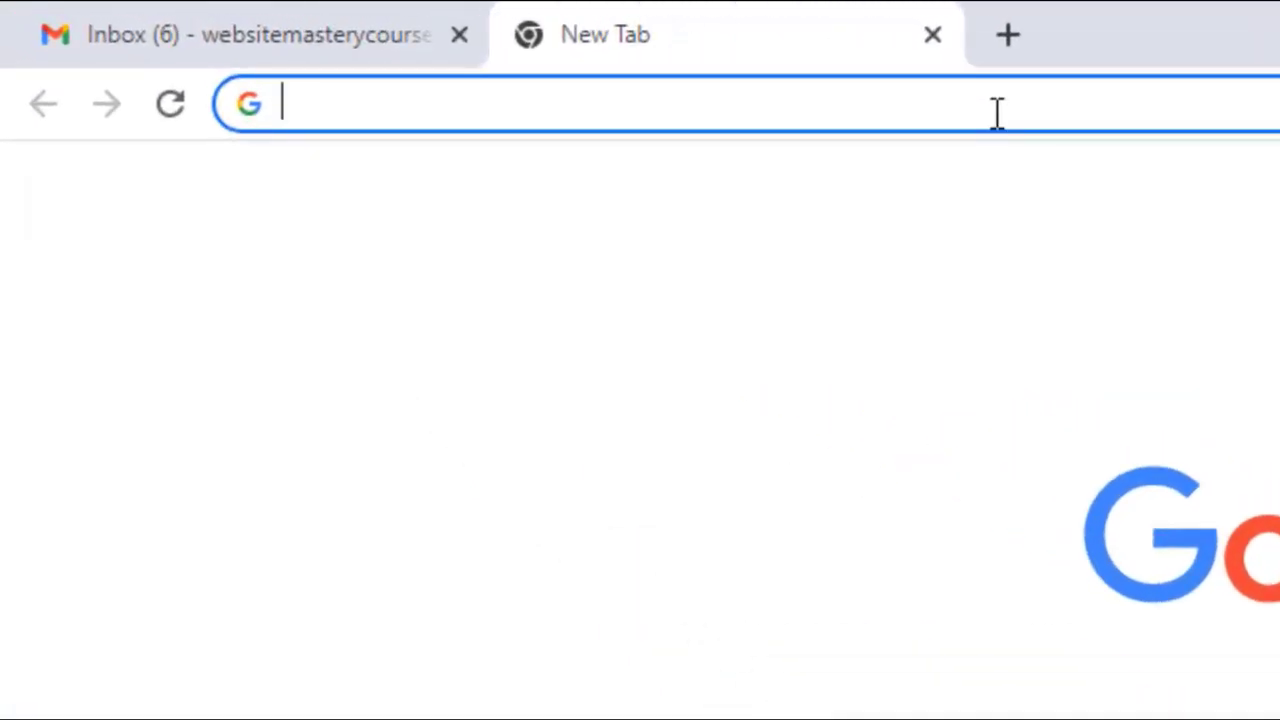
{"action": "type", "text": "inter"}
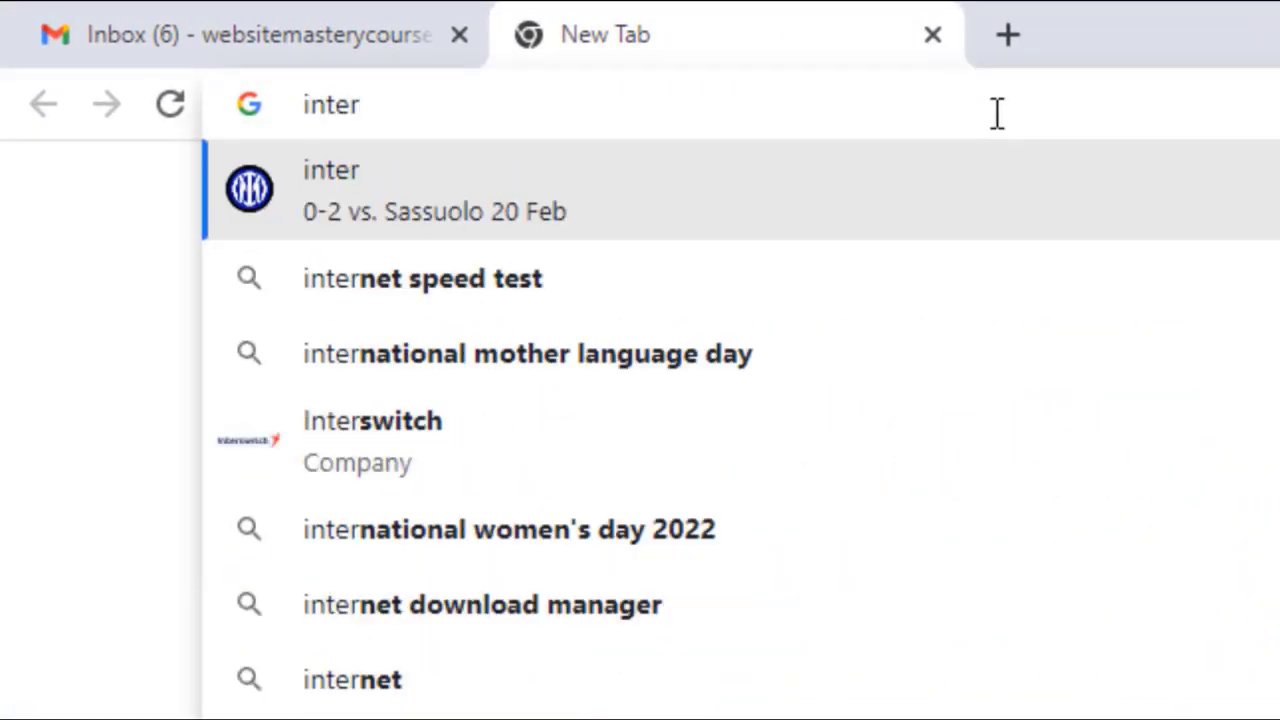
{"action": "type", "text": "ser"}
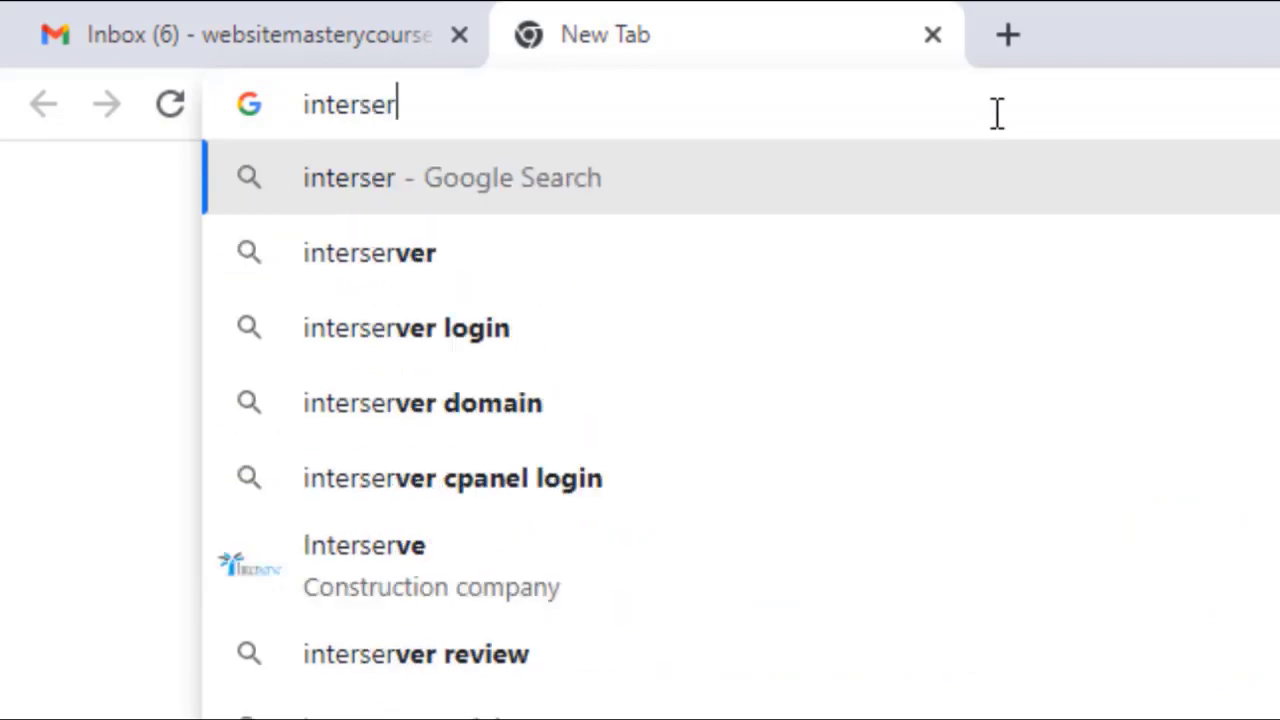
{"action": "type", "text": ".net"}
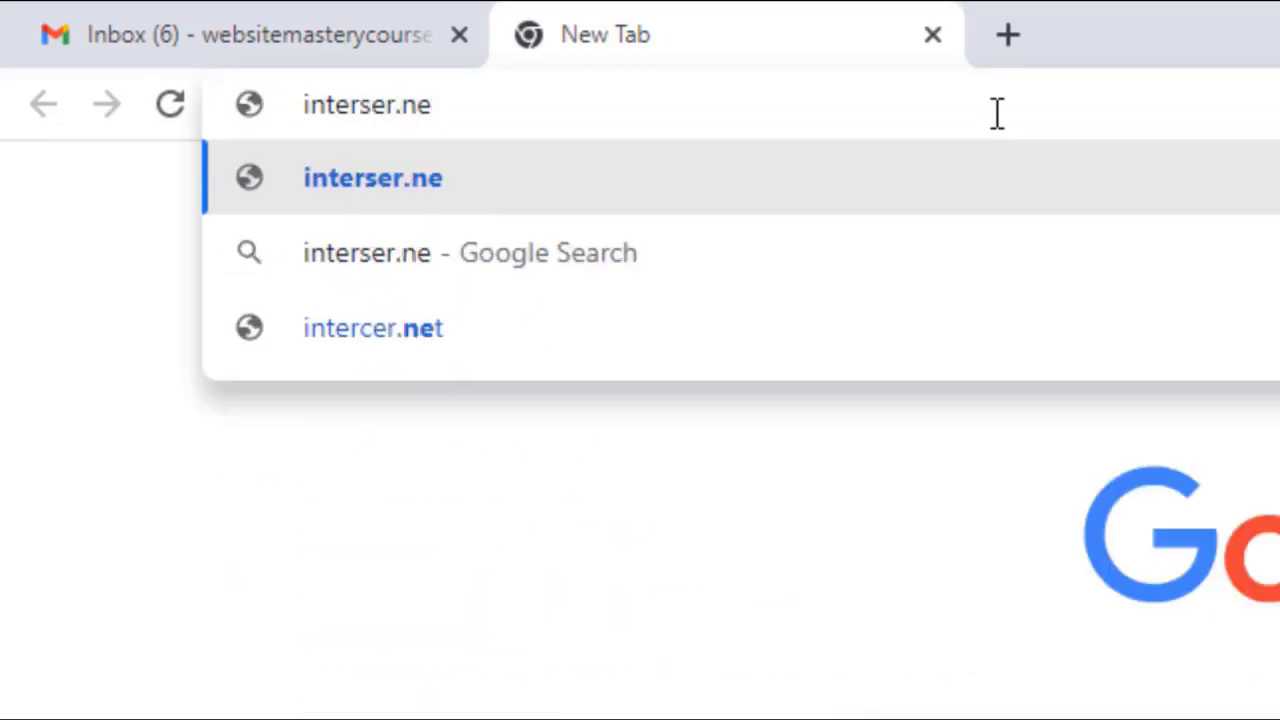
{"action": "key", "text": "BackSpace"}
{"action": "key", "text": "BackSpace"}
{"action": "key", "text": "BackSpace"}
{"action": "key", "text": "BackSpace"}
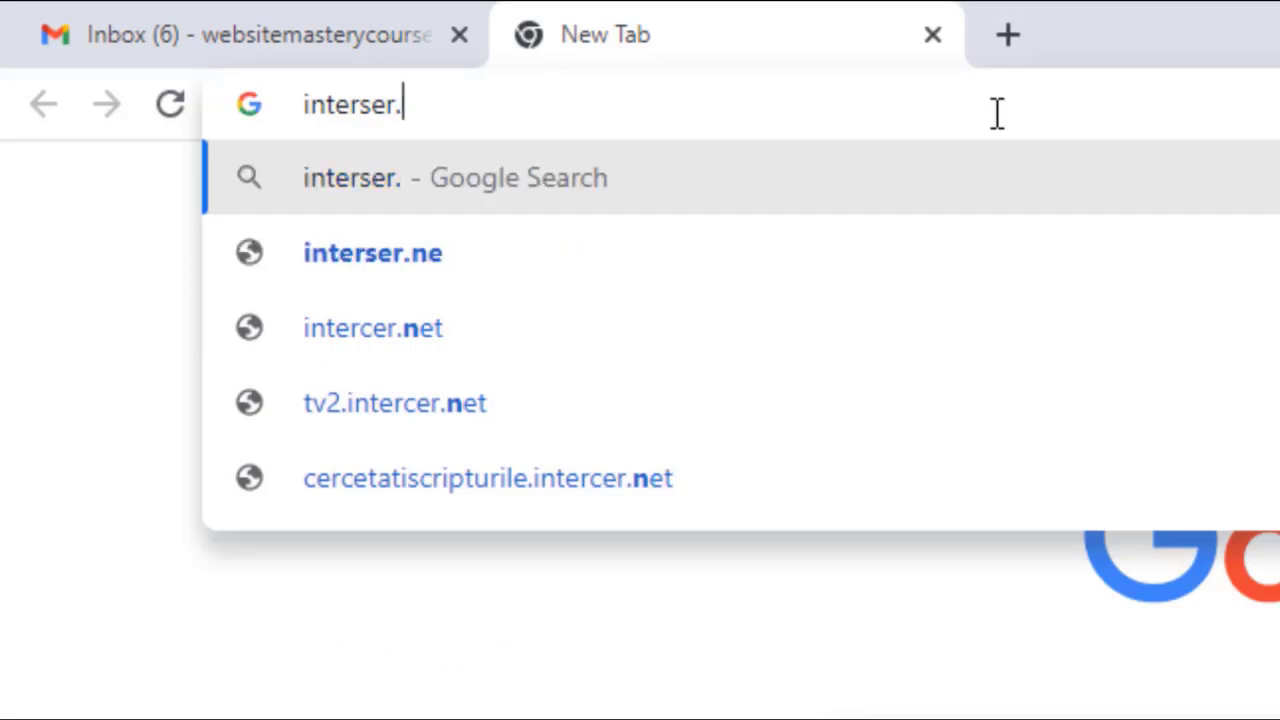
{"action": "type", "text": "ver"}
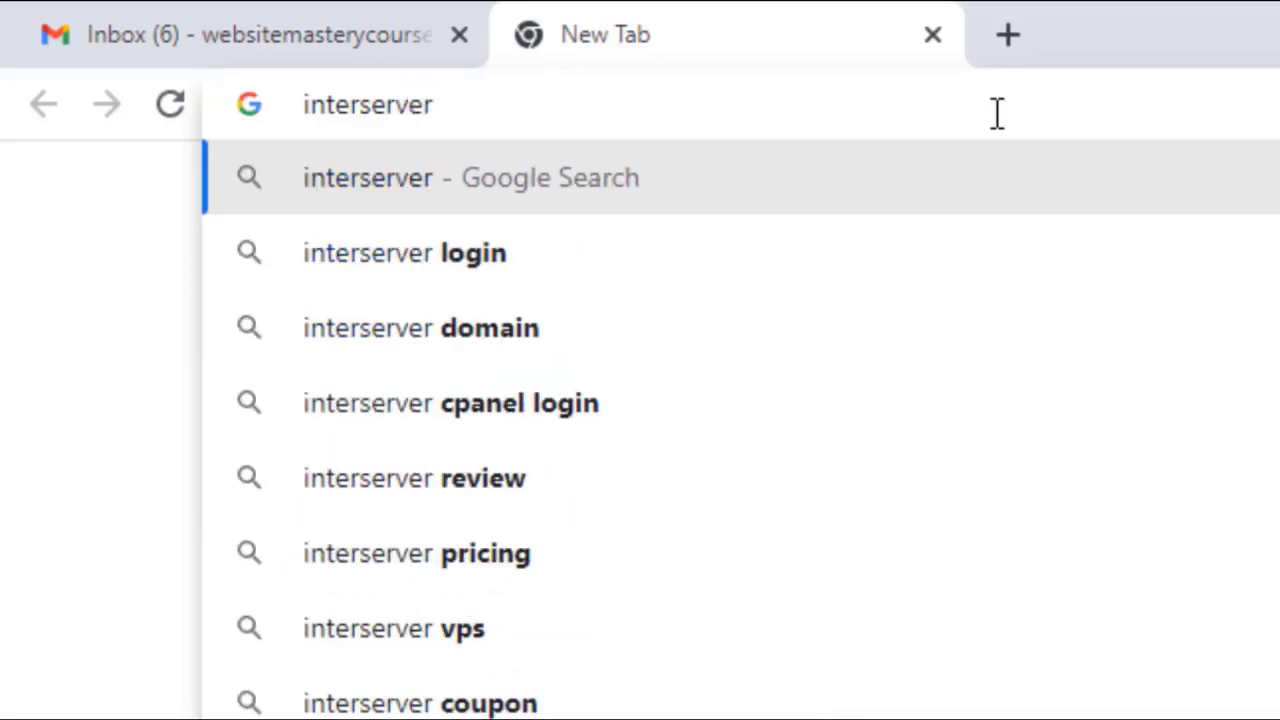
{"action": "type", "text": ".net"}
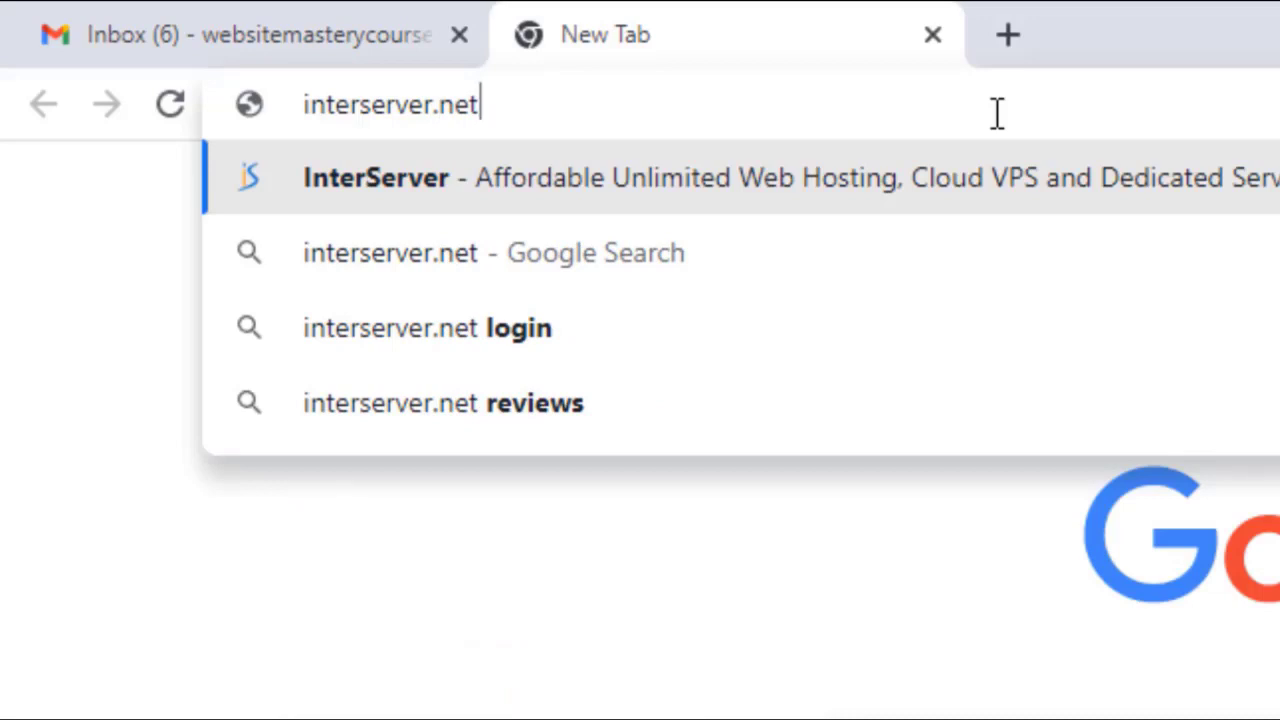
{"action": "key", "text": "Return"}
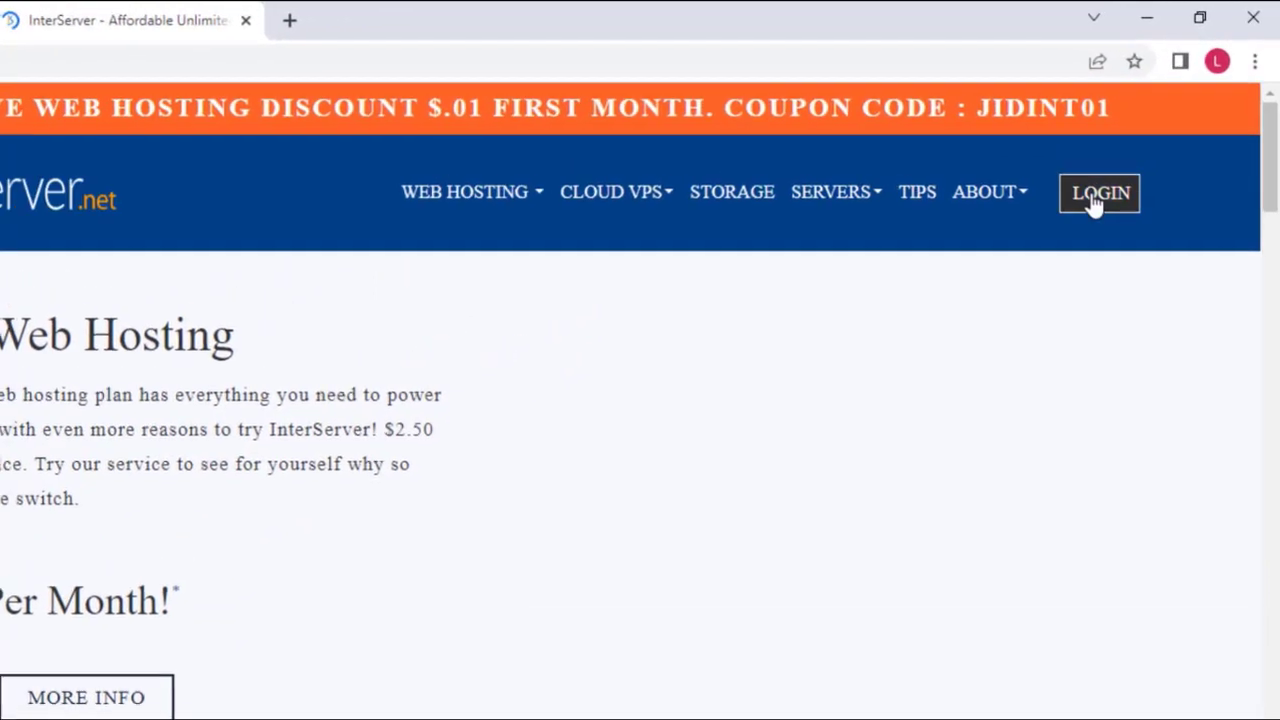
{"action": "left_click", "coordinate": [1094, 212]}
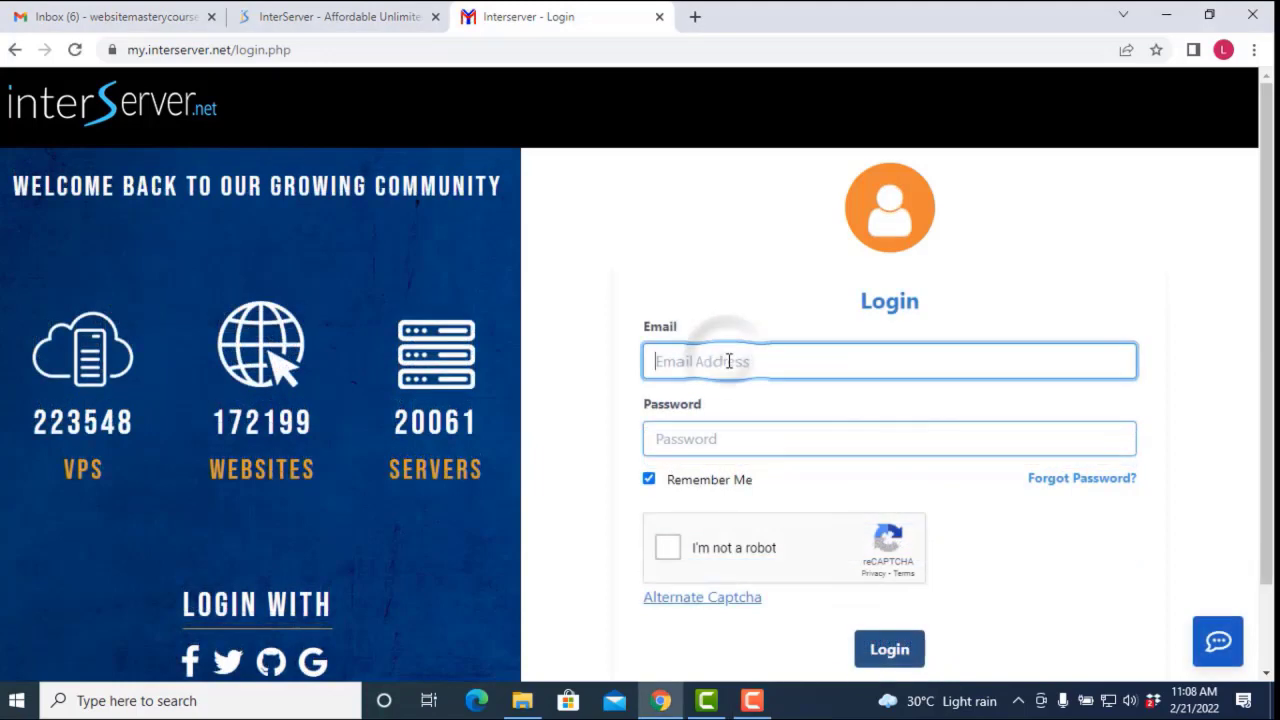
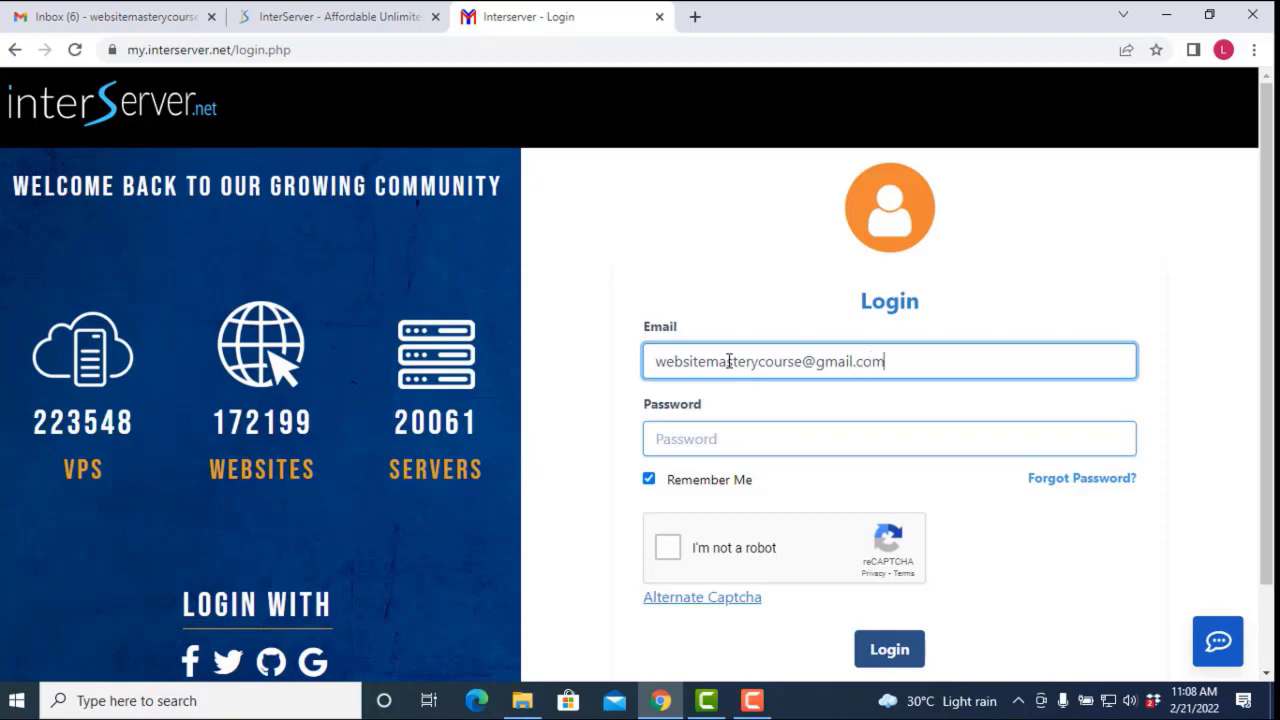
Step: Enter the InterServer account email and password in the login form
{"action": "key", "text": "Tab"}
{"action": "type", "text": "•"}
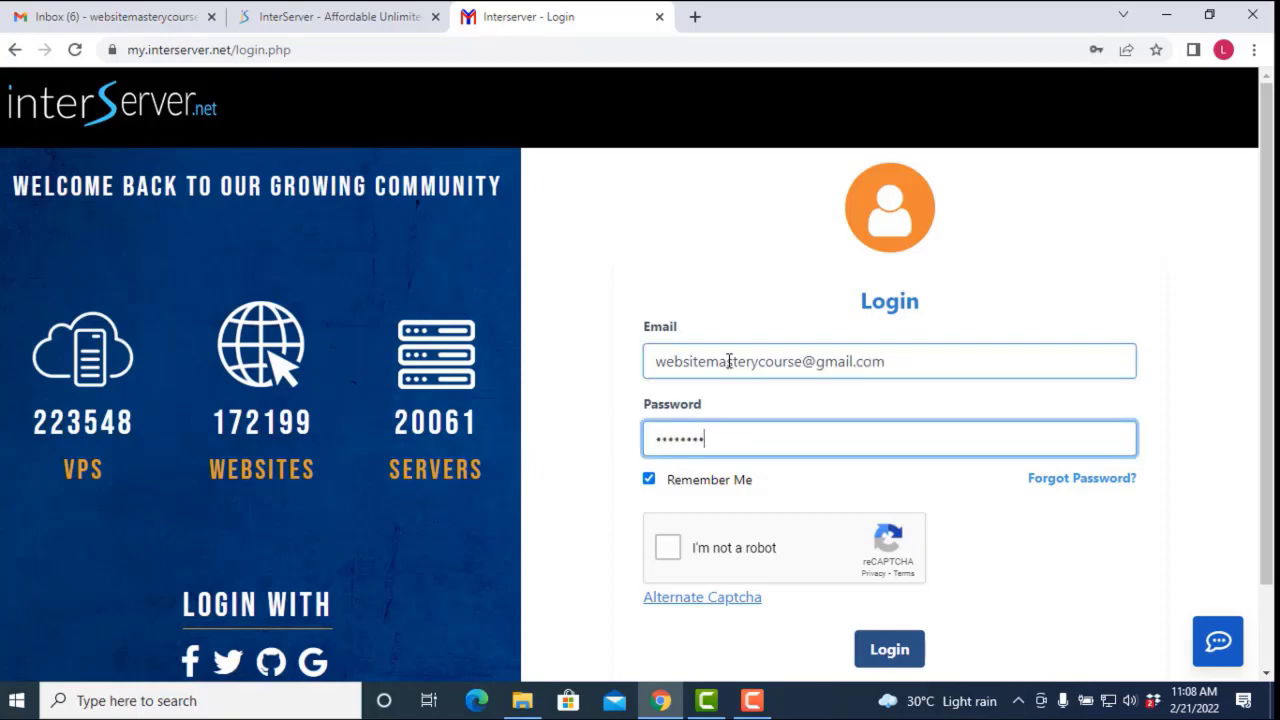
Step: Solve the traffic-light captcha, skip the bicycles challenge, and submit the login
{"action": "left_click", "coordinate": [670, 547]}
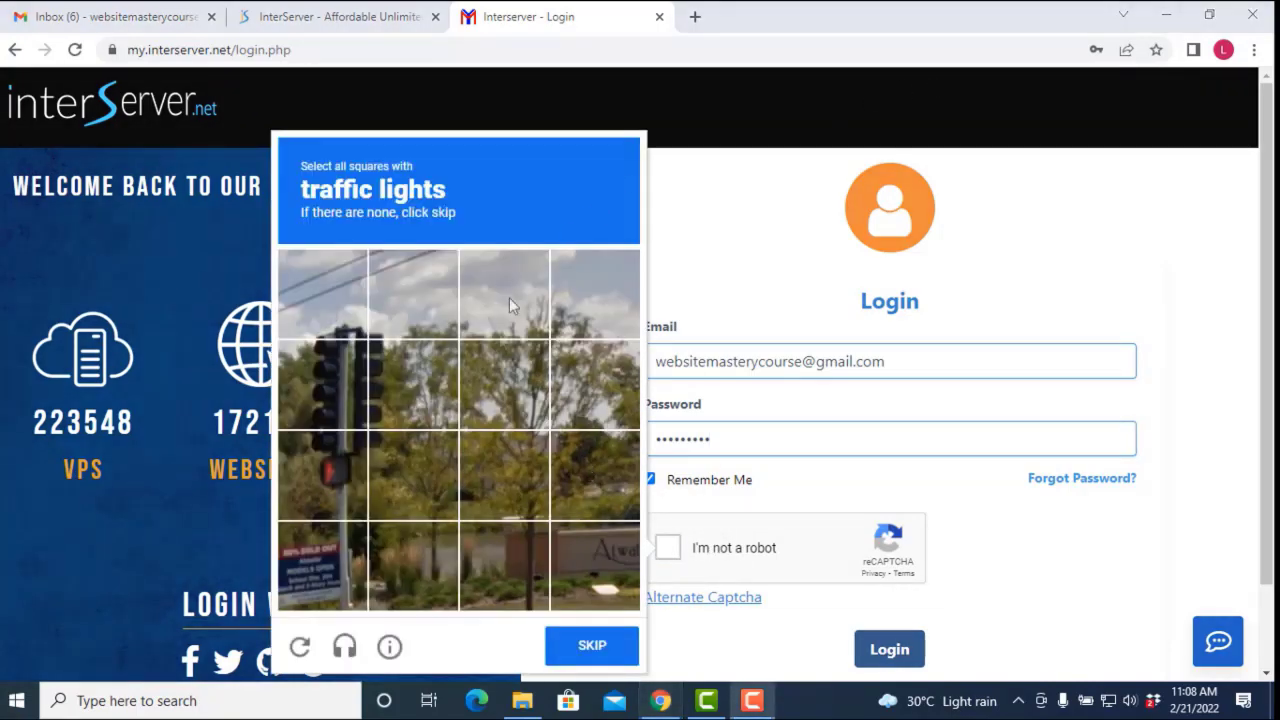
{"action": "left_click", "coordinate": [326, 380]}
{"action": "left_click", "coordinate": [400, 390]}
{"action": "left_click", "coordinate": [323, 472]}
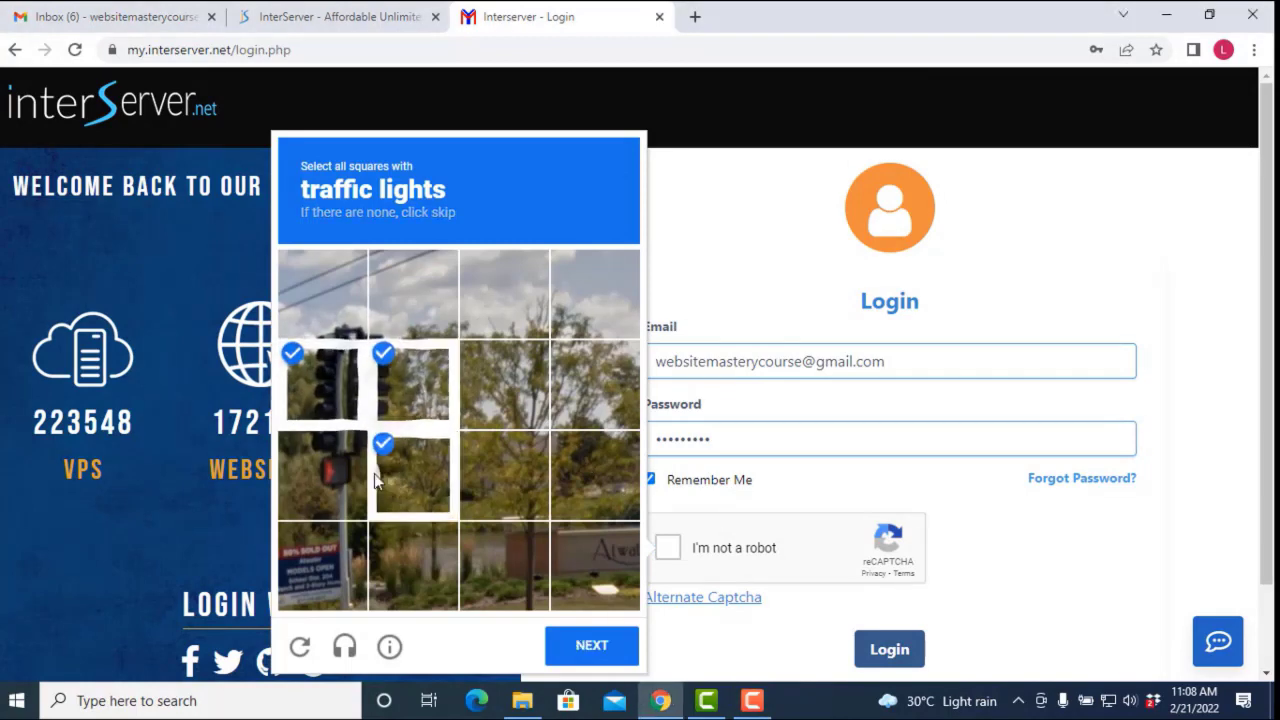
{"action": "left_click", "coordinate": [412, 472]}
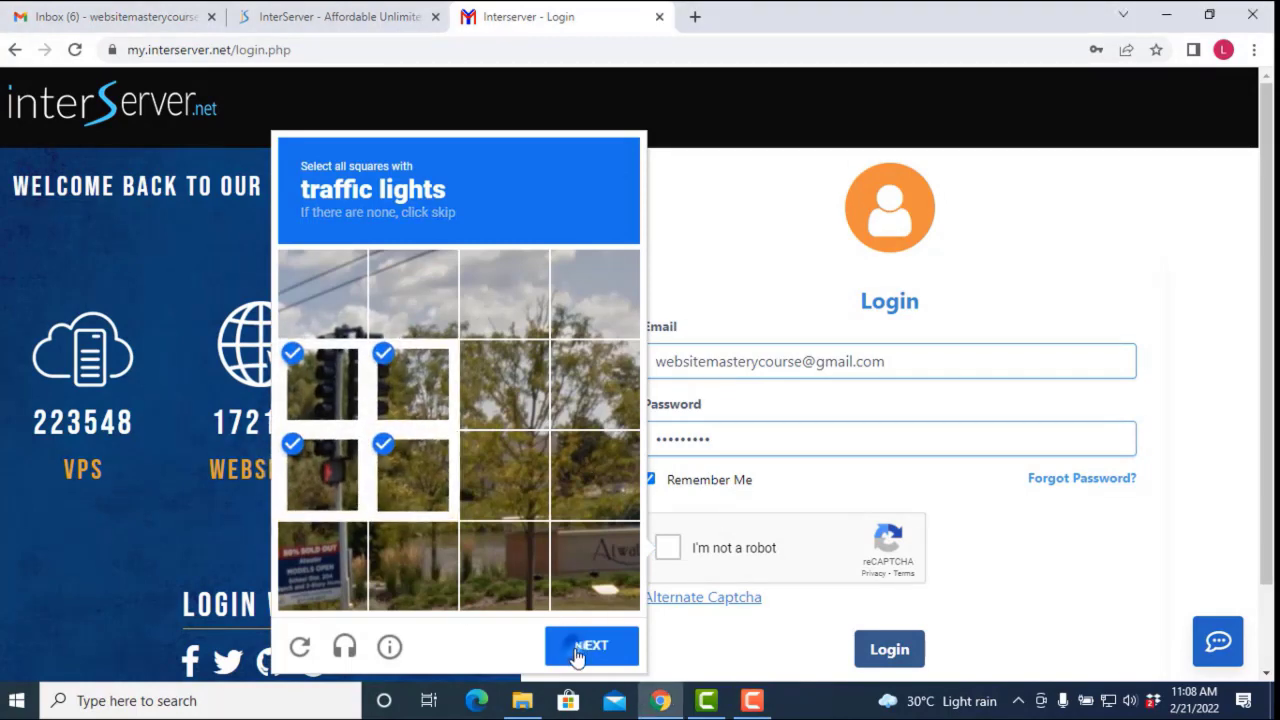
{"action": "left_click", "coordinate": [577, 647]}
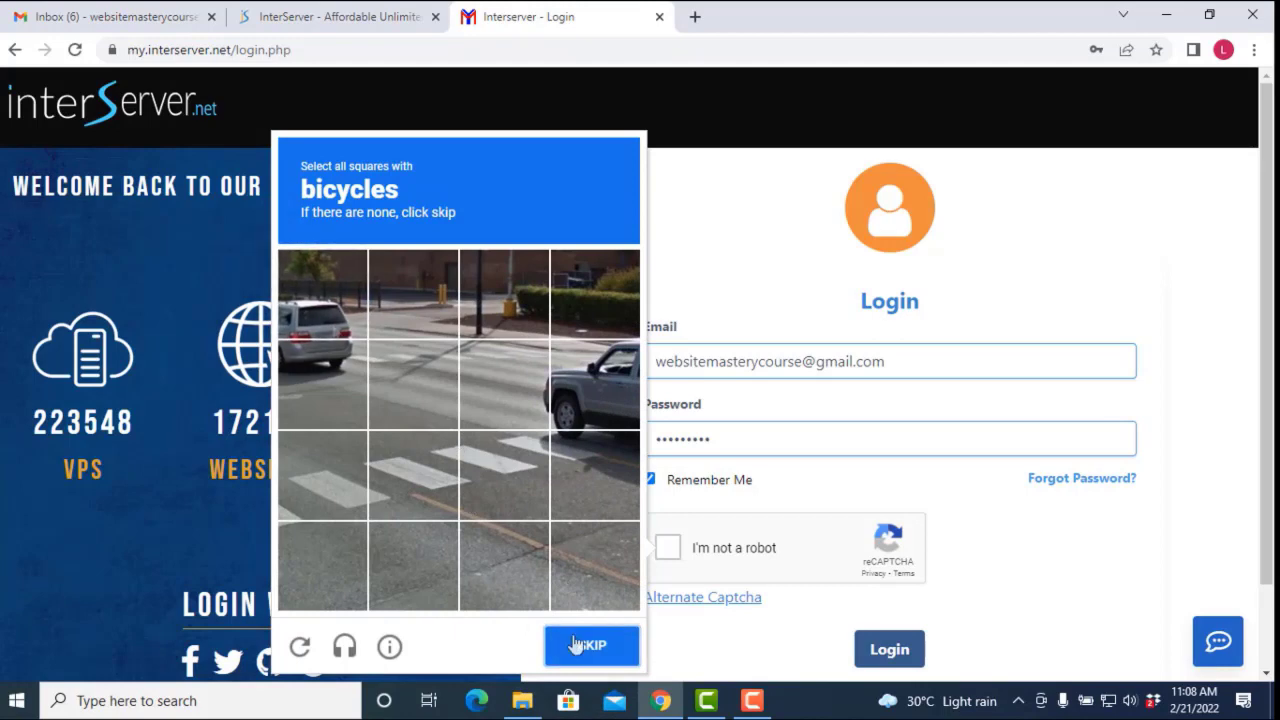
{"action": "left_click", "coordinate": [591, 644]}
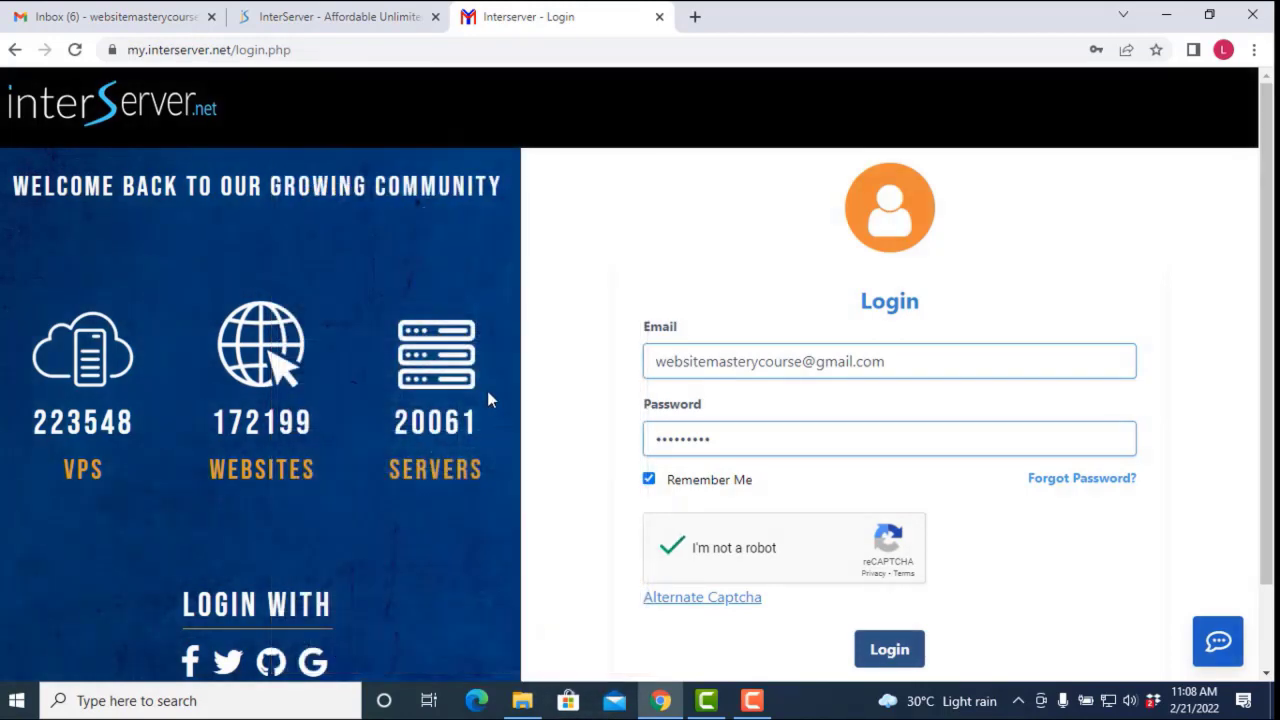
{"action": "left_click", "coordinate": [866, 649]}
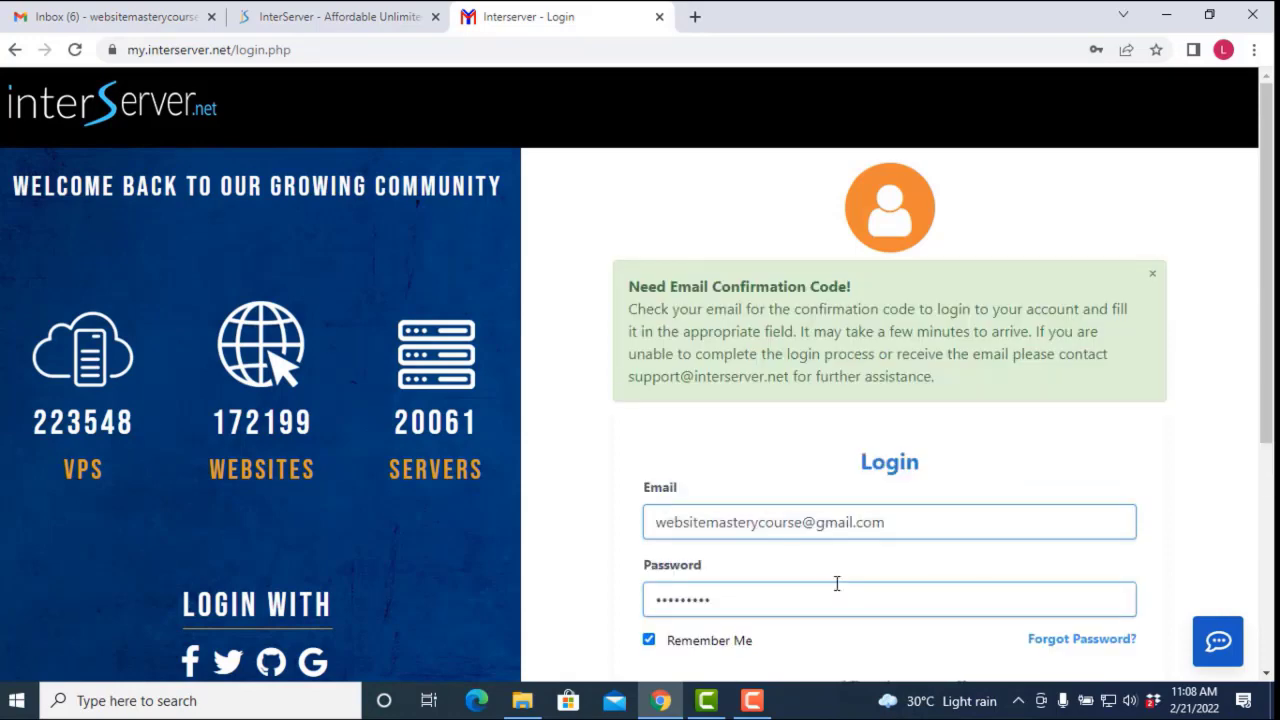
{"action": "scroll", "coordinate": [846, 585], "scroll_direction": "down", "scroll_amount": 2}
{"action": "scroll", "coordinate": [842, 583], "scroll_direction": "up", "scroll_amount": 2}
Step: Copy the confirmation code from the newest Account Login Code email in Gmail
{"action": "left_click", "coordinate": [157, 18]}
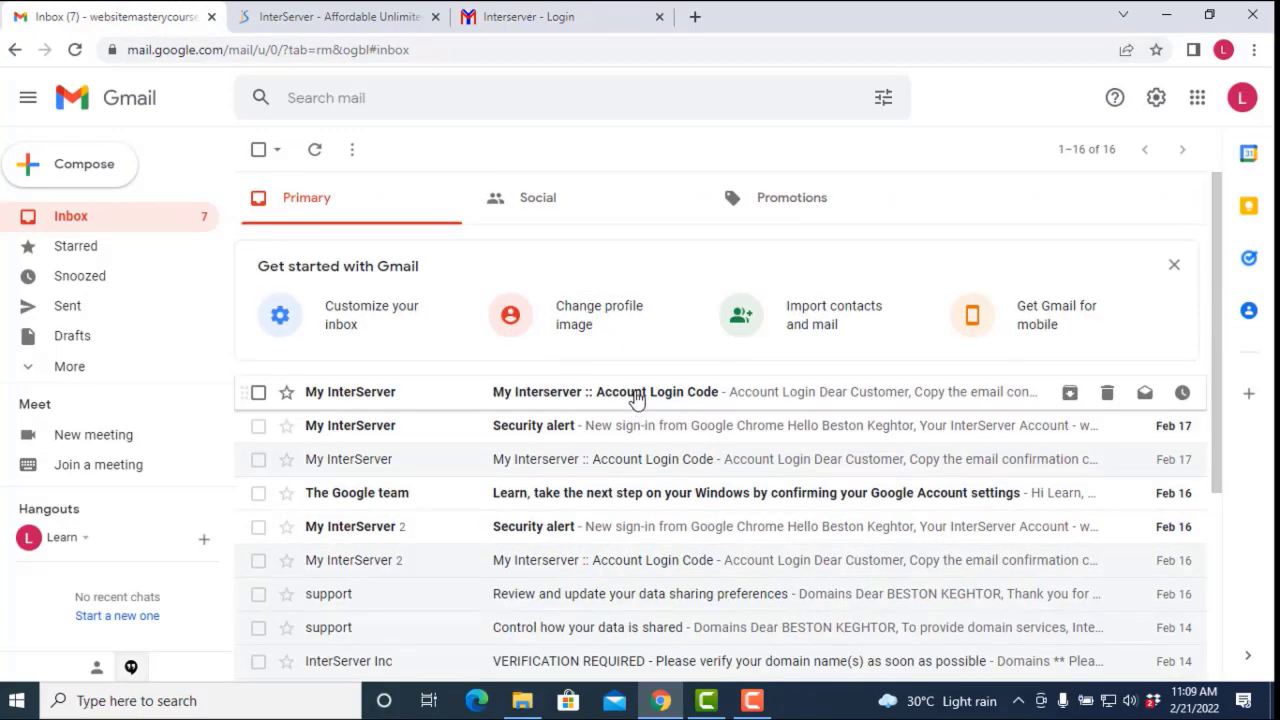
{"action": "left_click", "coordinate": [598, 380]}
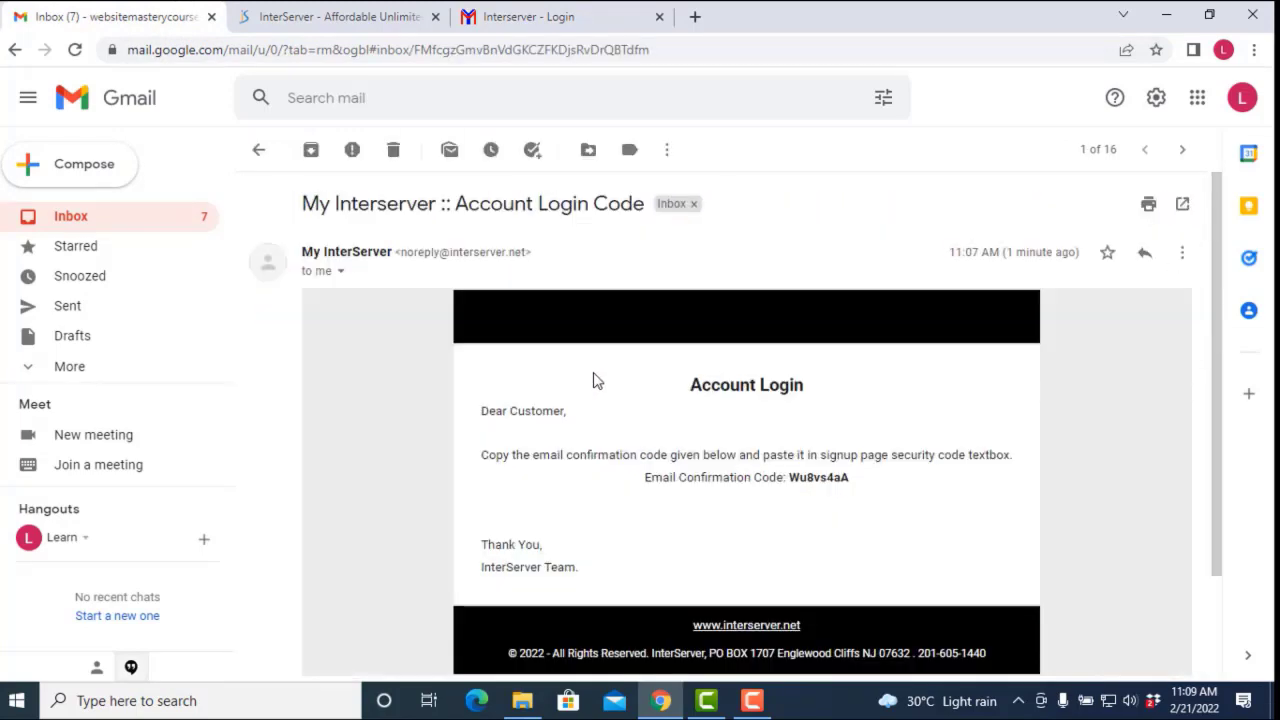
{"action": "left_click_drag", "start_coordinate": [851, 481], "coordinate": [790, 477]}
{"action": "left_click", "coordinate": [795, 477]}
{"action": "right_click", "coordinate": [794, 484]}
{"action": "left_click", "coordinate": [857, 480]}
{"action": "right_click", "coordinate": [797, 478]}
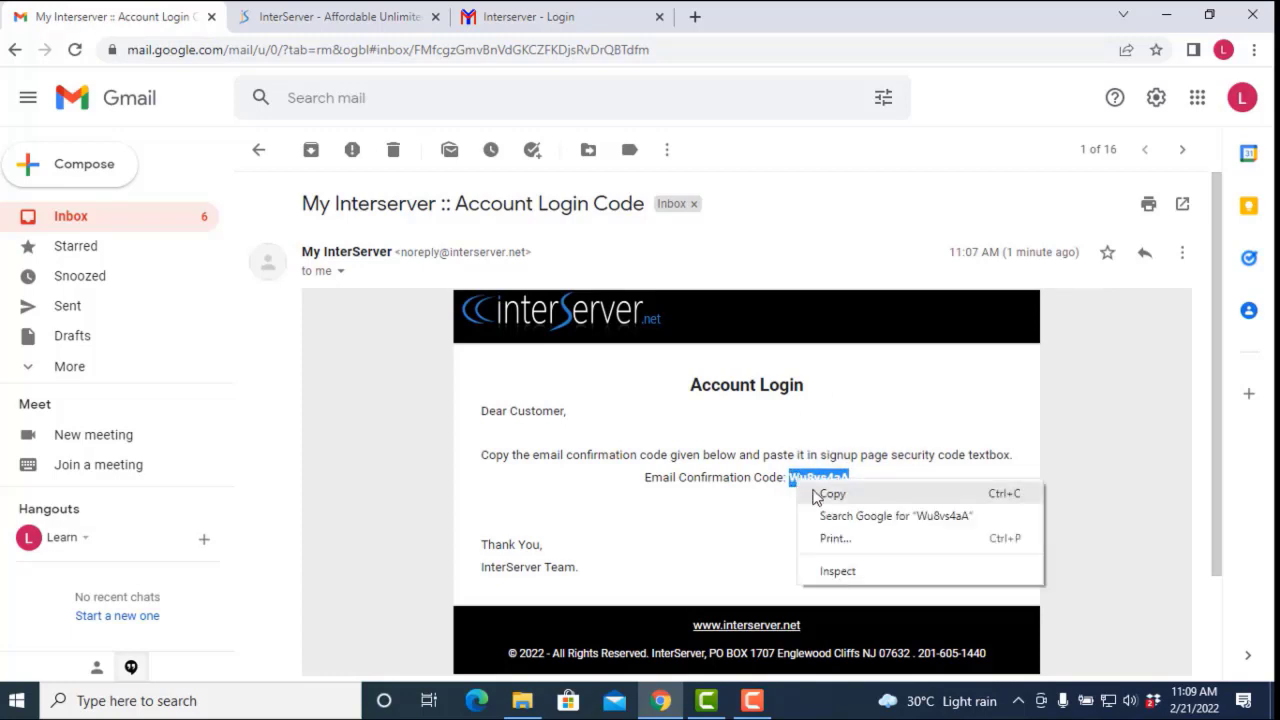
{"action": "left_click", "coordinate": [822, 492]}
Step: Paste the code into InterServer's Security Code field and log in
{"action": "left_click", "coordinate": [497, 20]}
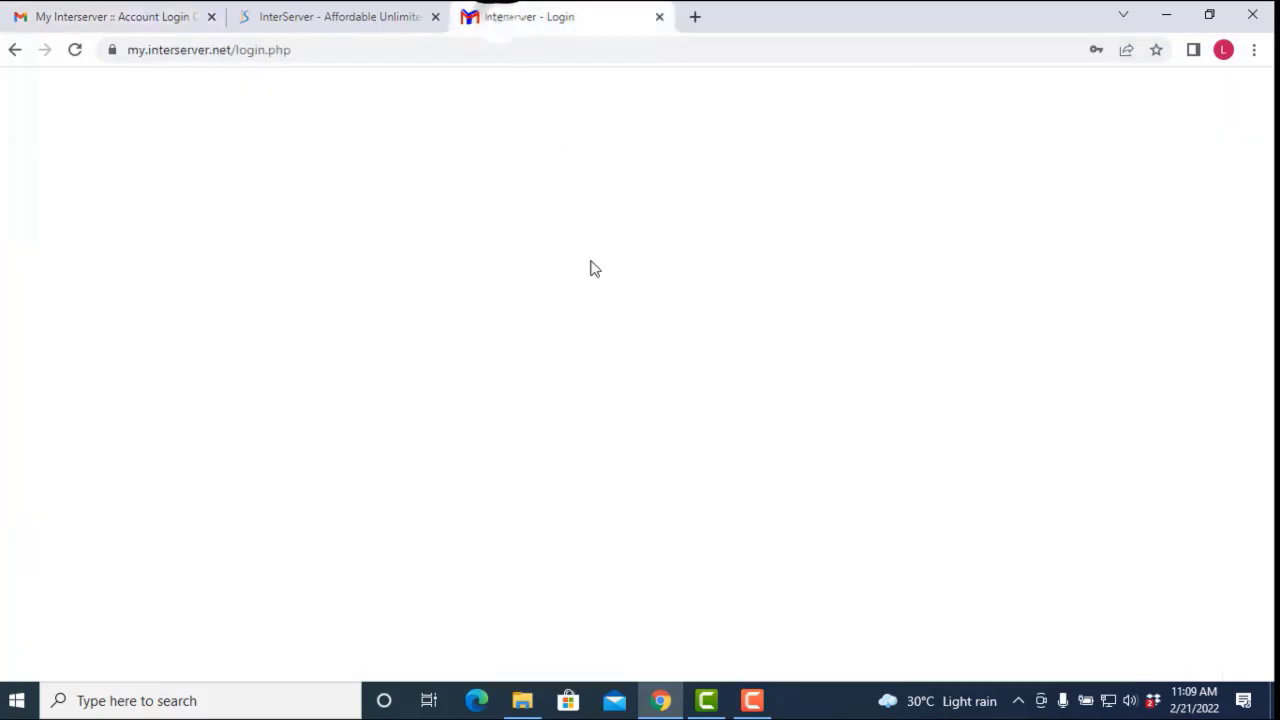
{"action": "scroll", "coordinate": [715, 560], "scroll_direction": "down", "scroll_amount": 3}
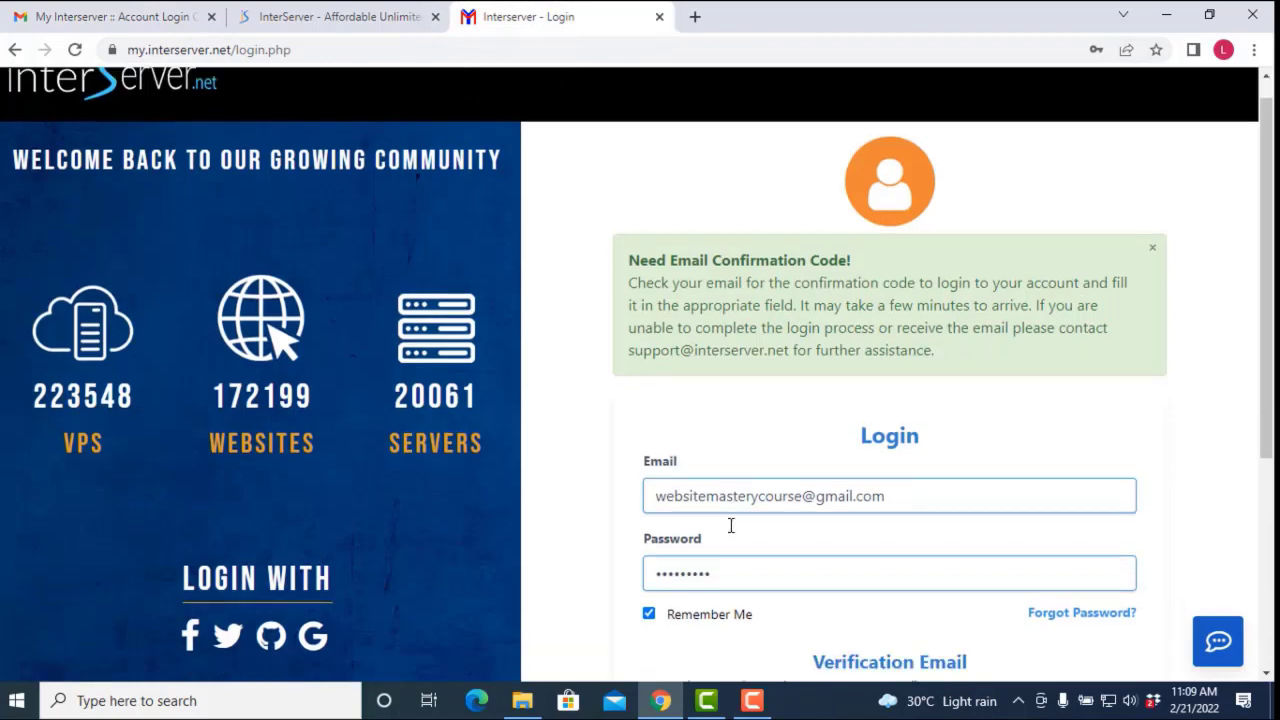
{"action": "left_click", "coordinate": [719, 462]}
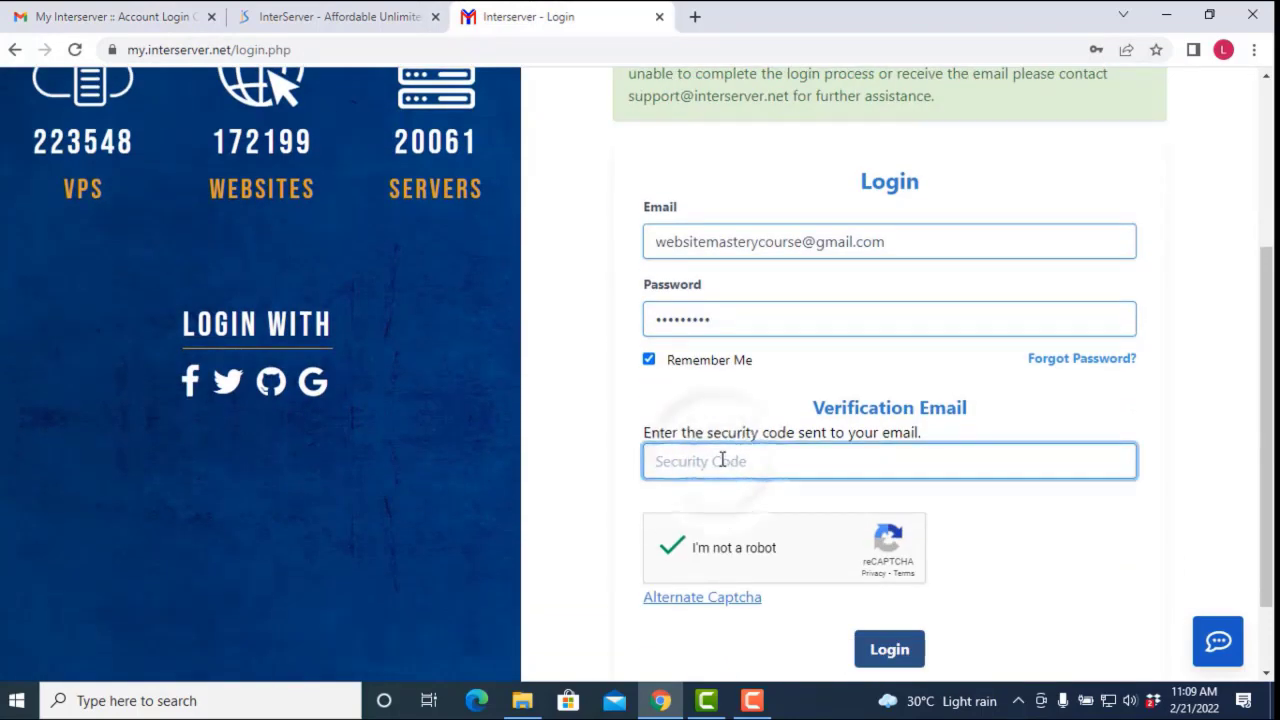
{"action": "key", "text": "ctrl+v"}
{"action": "left_click", "coordinate": [891, 650]}
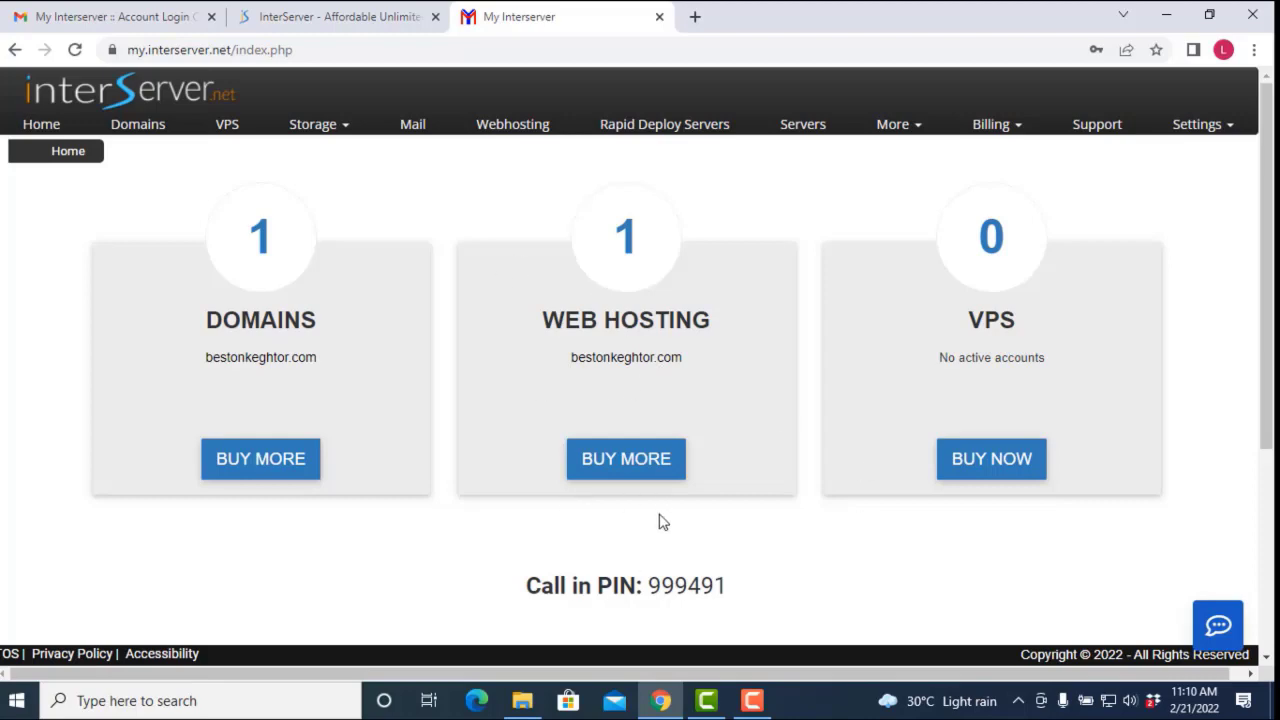
Step: From Webhosting, open the hosting account's details and launch its DirectAdmin login at da200.is.cc:2222
{"action": "scroll", "coordinate": [620, 550], "scroll_direction": "down", "scroll_amount": 3}
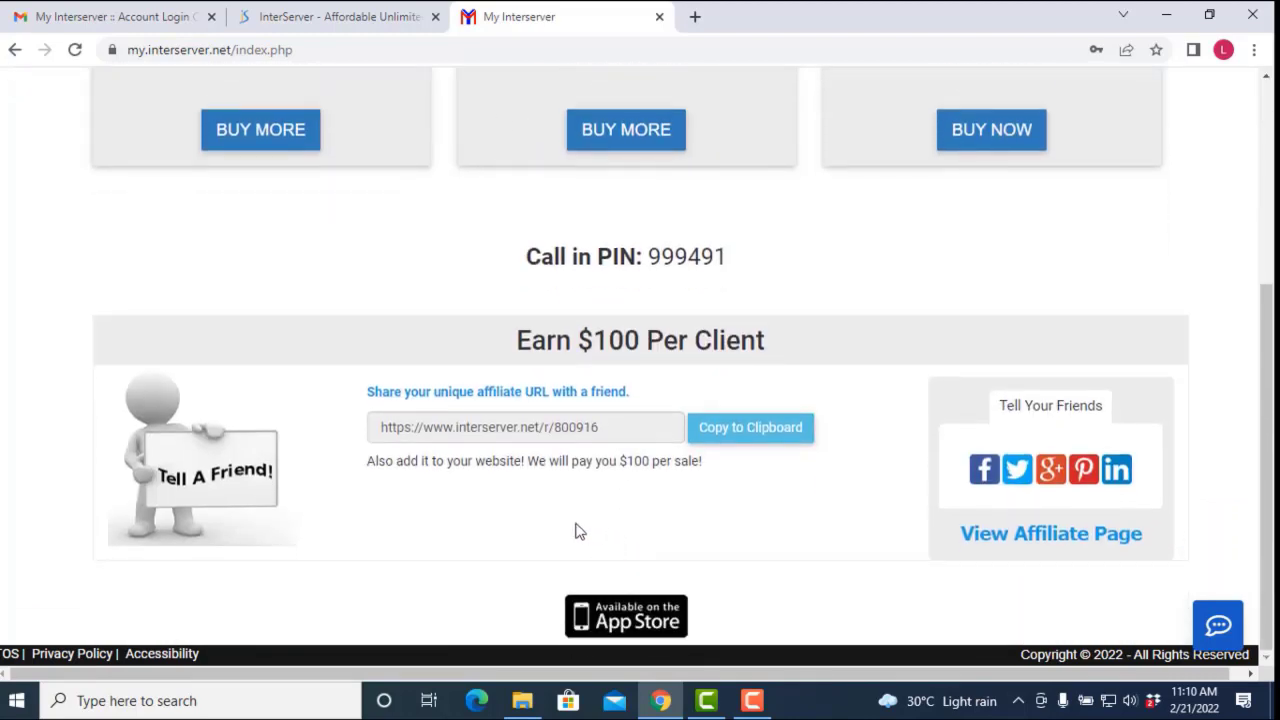
{"action": "scroll", "coordinate": [527, 326], "scroll_direction": "up", "scroll_amount": 3}
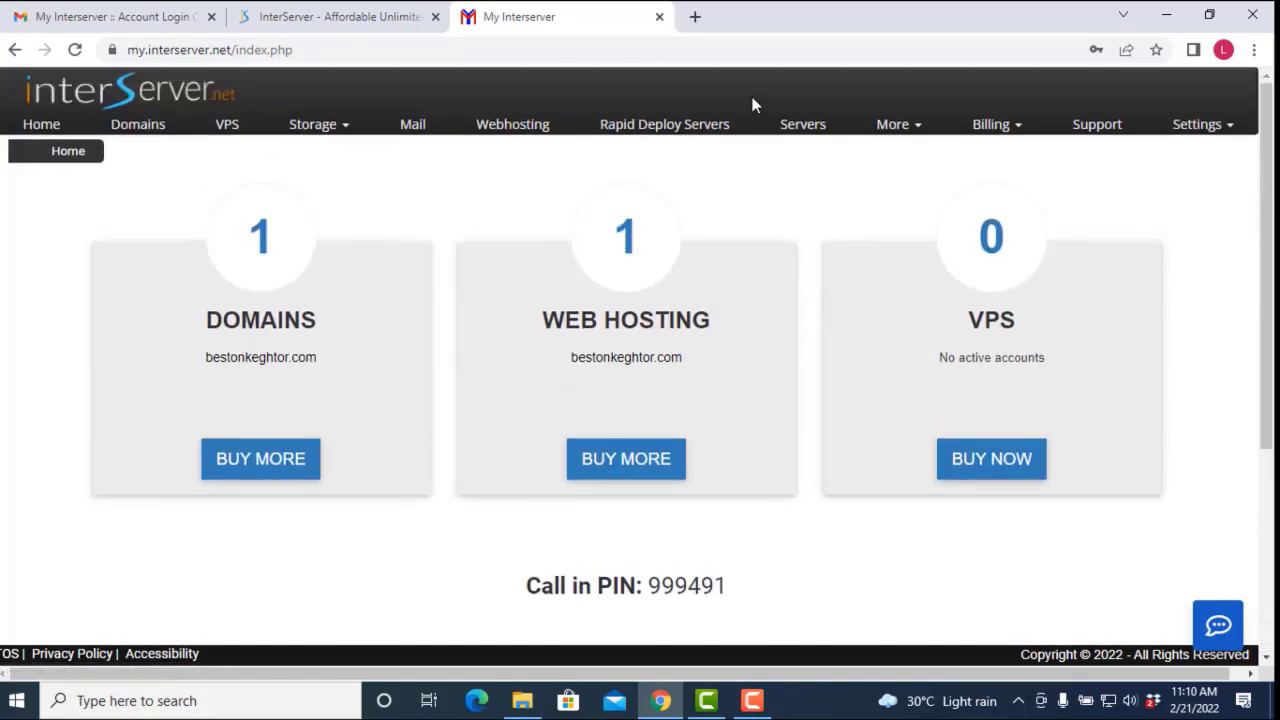
{"action": "left_click", "coordinate": [517, 130]}
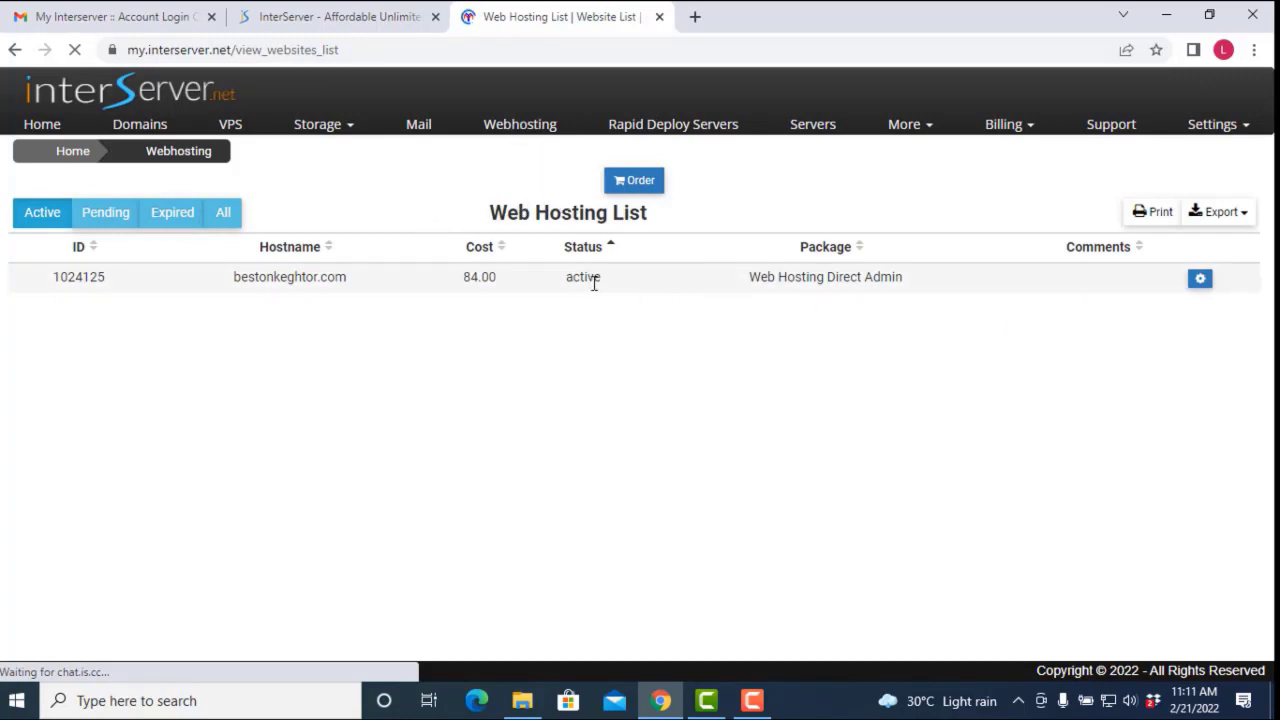
{"action": "left_click_drag", "start_coordinate": [603, 277], "coordinate": [568, 282]}
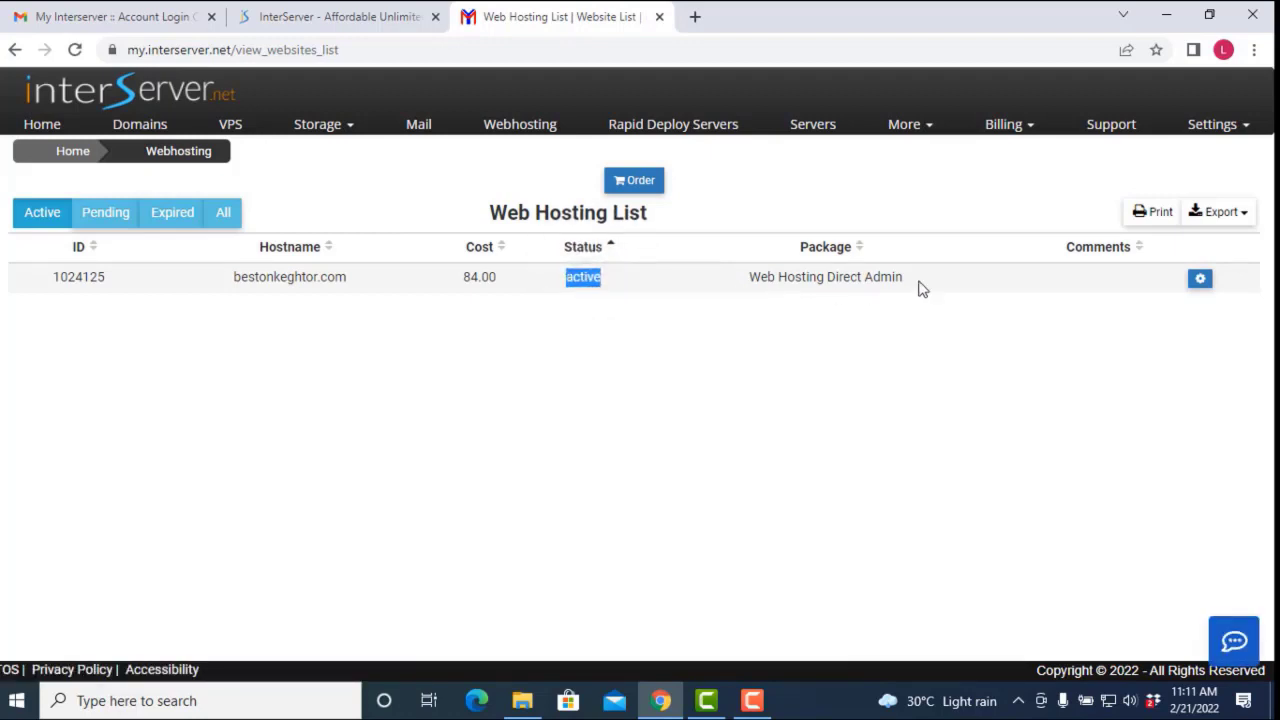
{"action": "left_click", "coordinate": [1201, 284]}
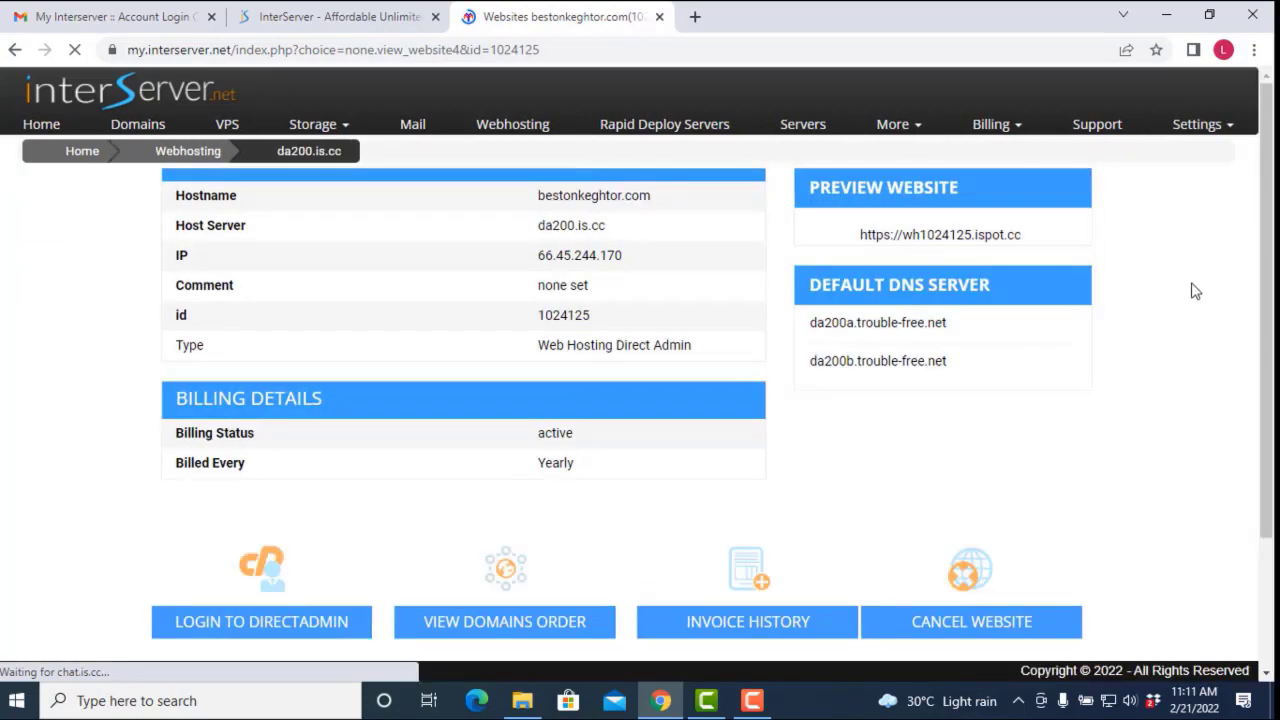
{"action": "scroll", "coordinate": [621, 339], "scroll_direction": "down", "scroll_amount": 1}
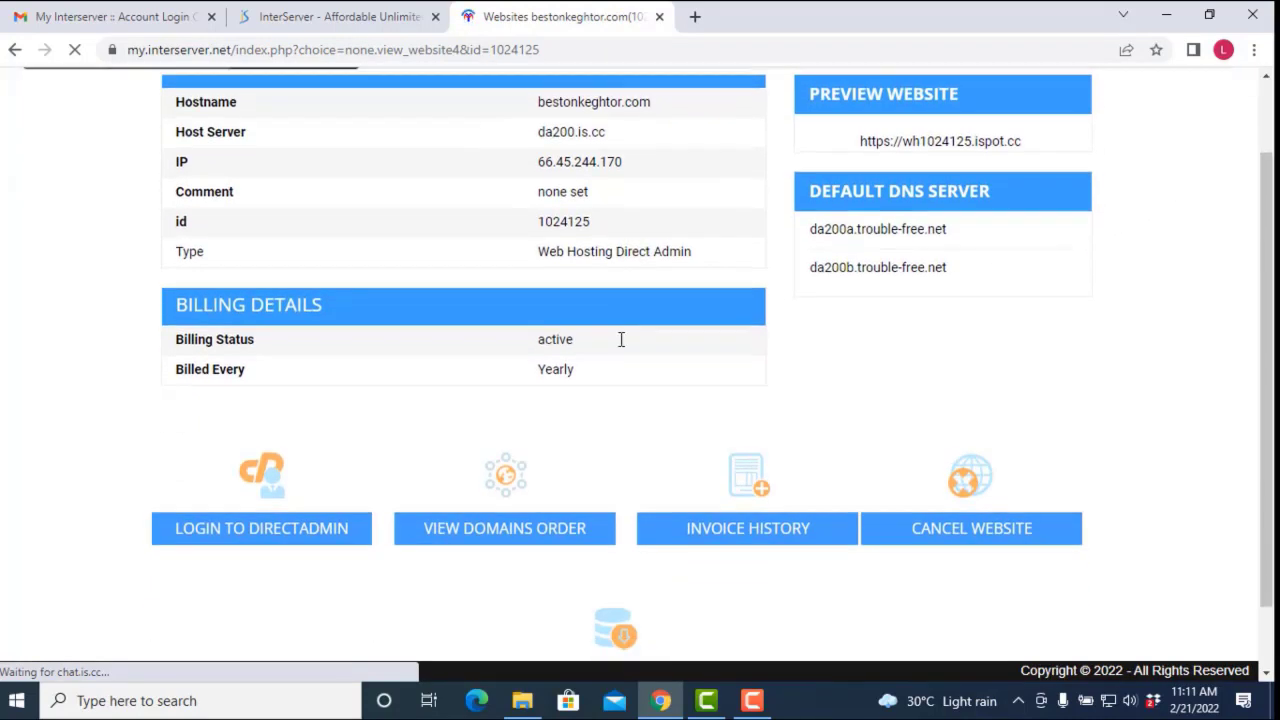
{"action": "scroll", "coordinate": [590, 348], "scroll_direction": "down", "scroll_amount": 2}
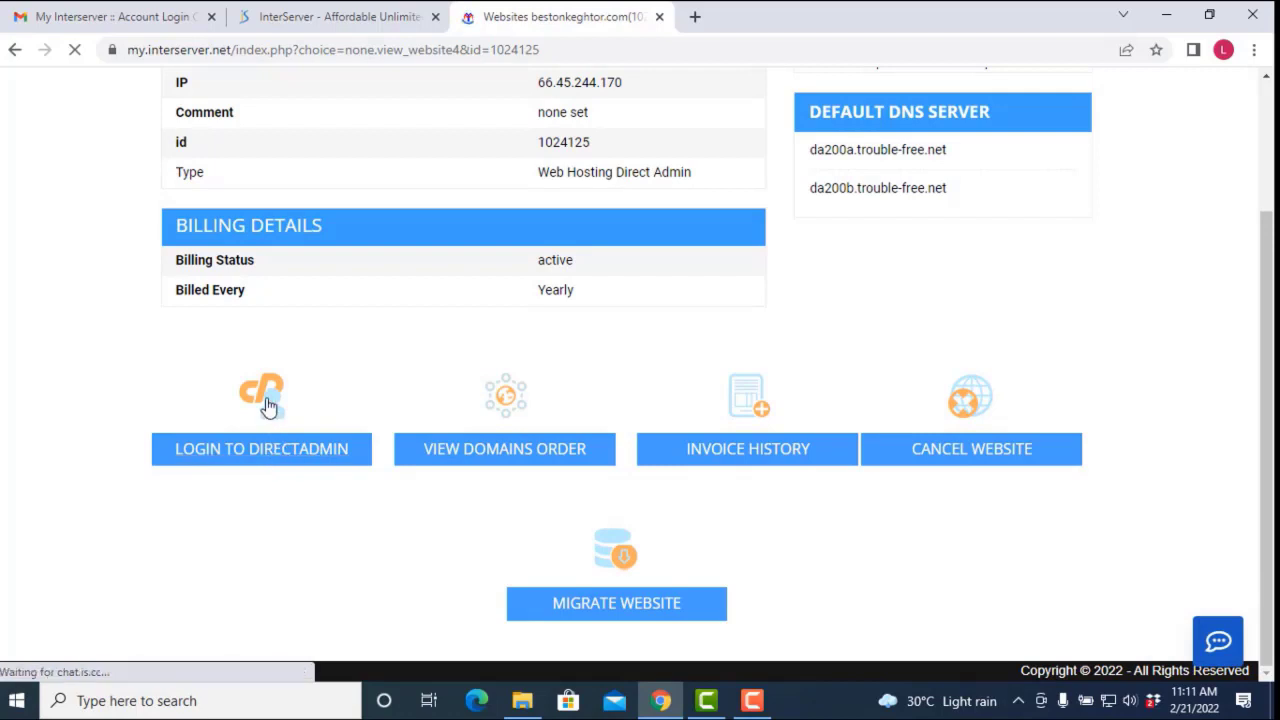
{"action": "left_click", "coordinate": [278, 458]}
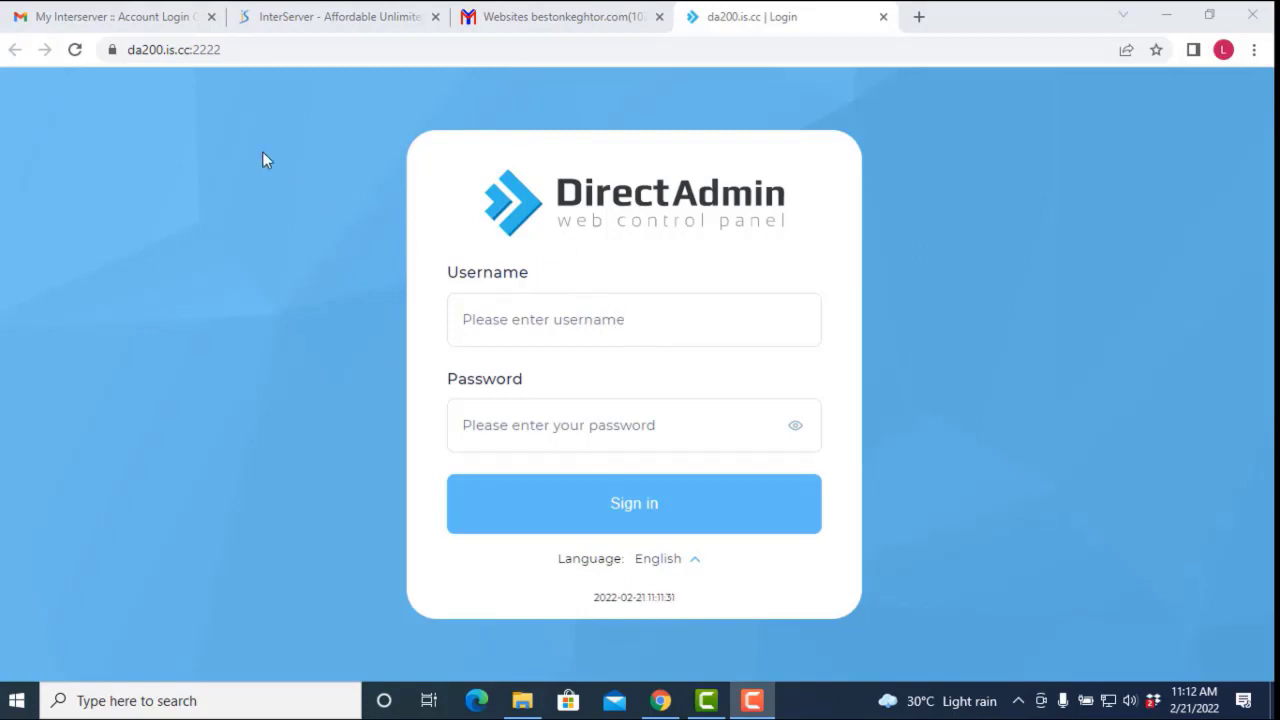
Step: Copy the control panel username from the 'New Websites Activated' email in the Gmail inbox
{"action": "left_click", "coordinate": [143, 20]}
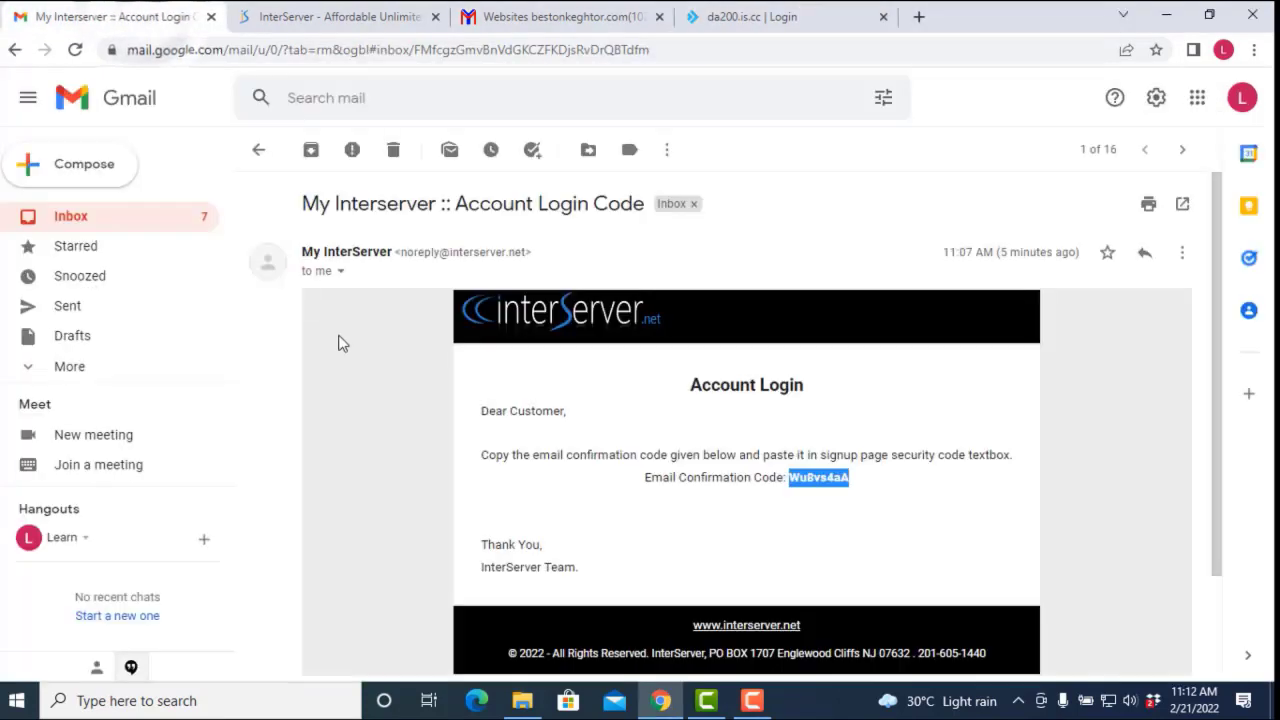
{"action": "left_click", "coordinate": [113, 219]}
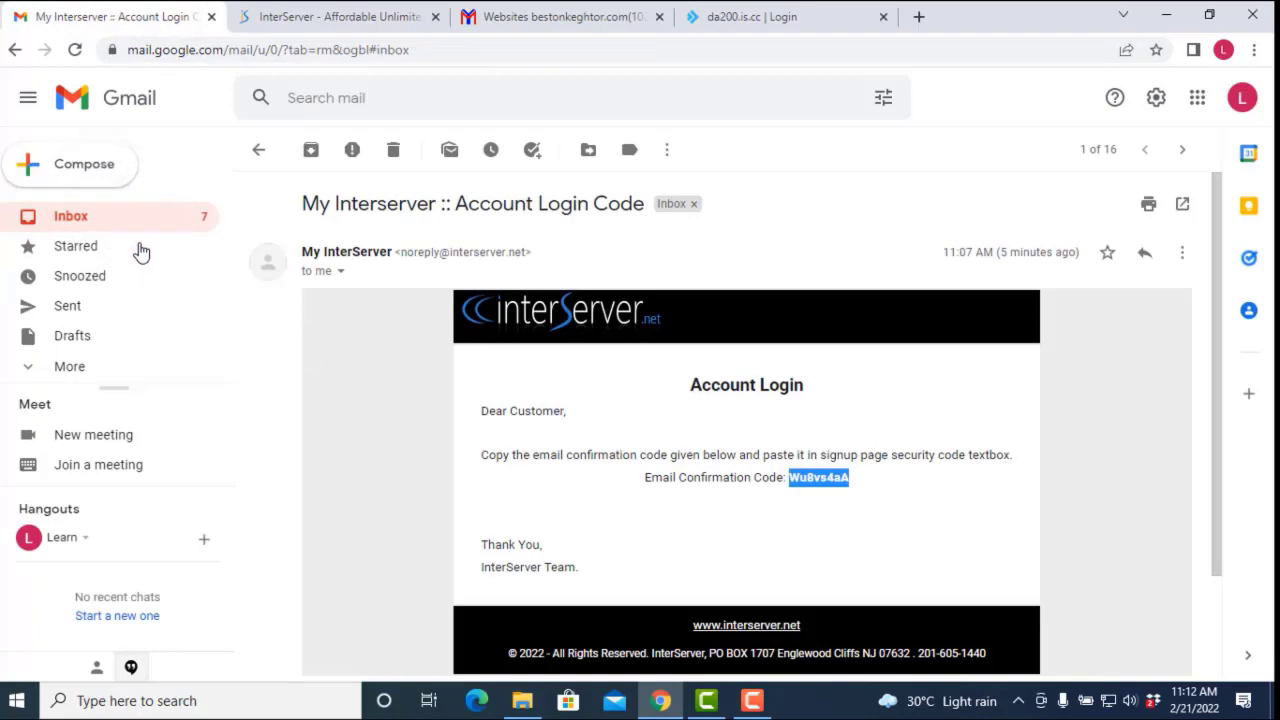
{"action": "scroll", "coordinate": [443, 430], "scroll_direction": "down", "scroll_amount": 3}
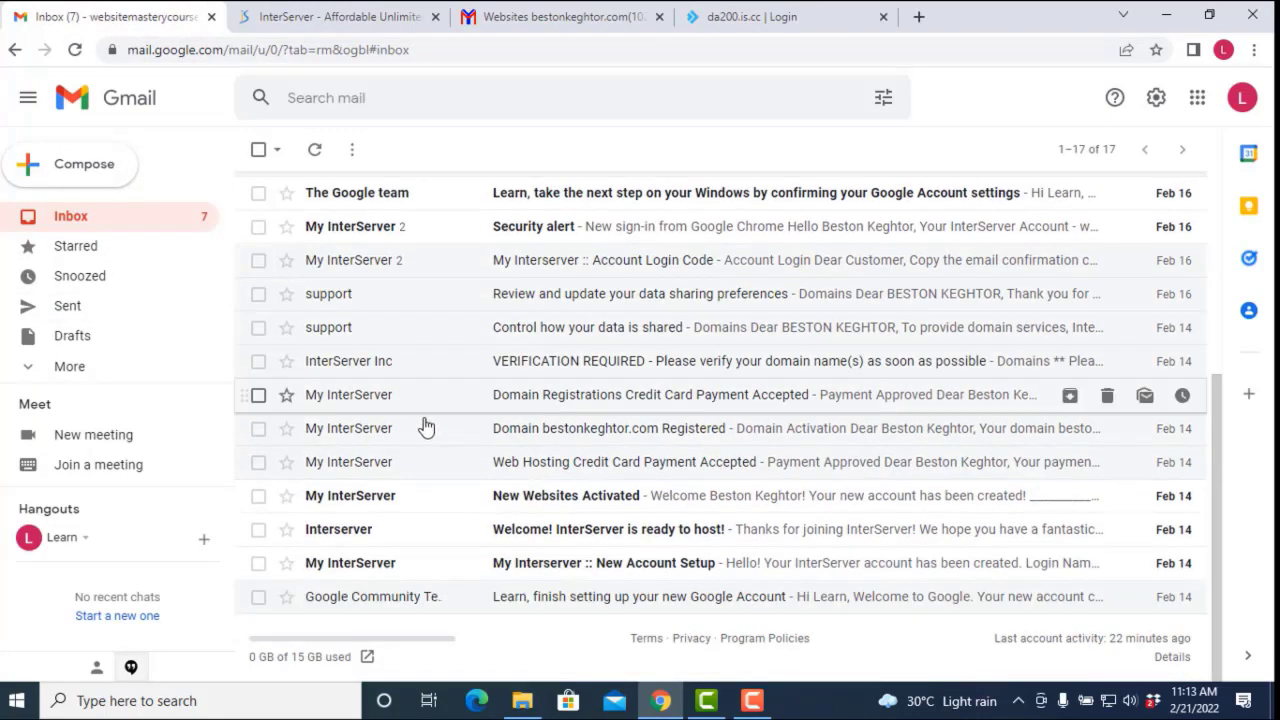
{"action": "left_click", "coordinate": [598, 498]}
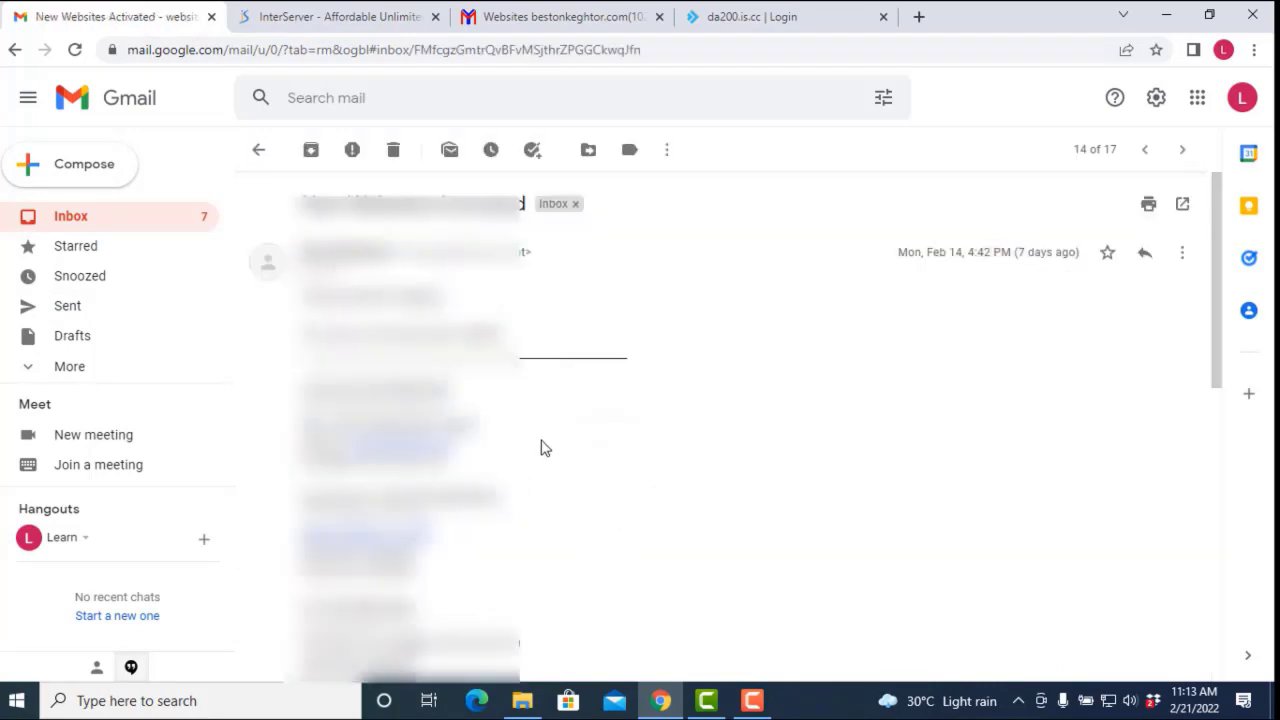
{"action": "scroll", "coordinate": [540, 447], "scroll_direction": "down", "scroll_amount": 3}
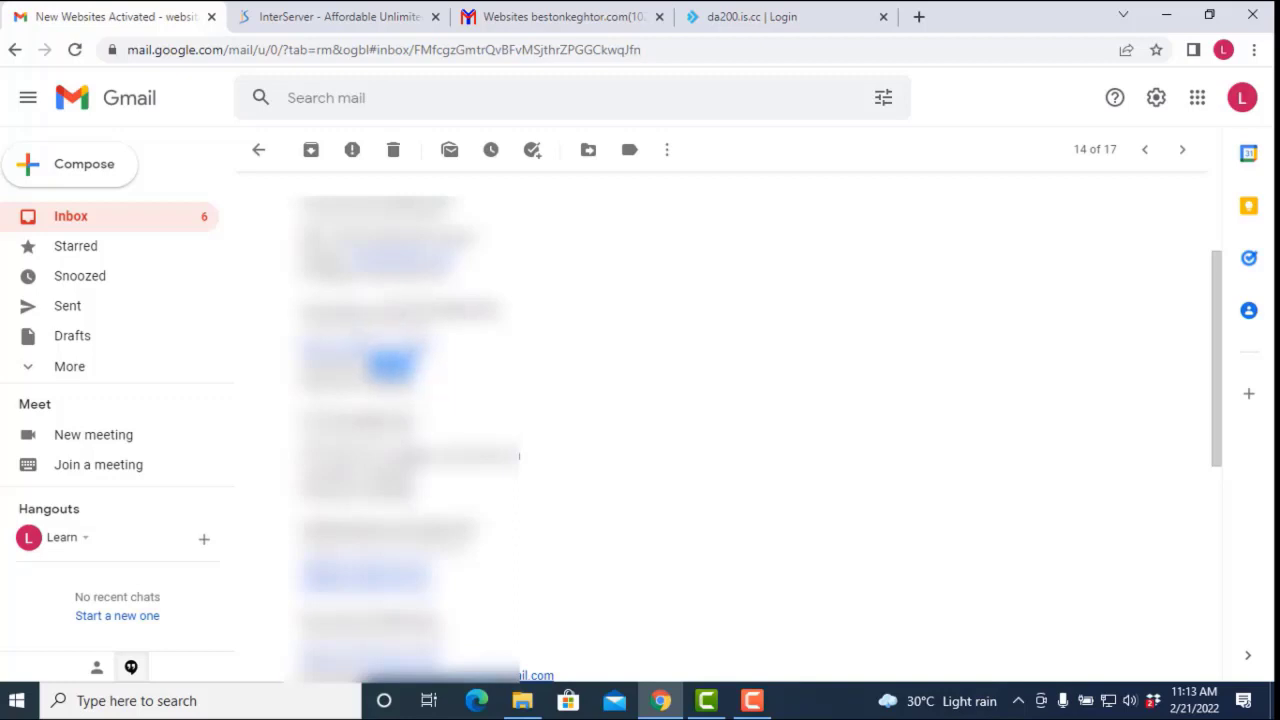
{"action": "right_click", "coordinate": [413, 370]}
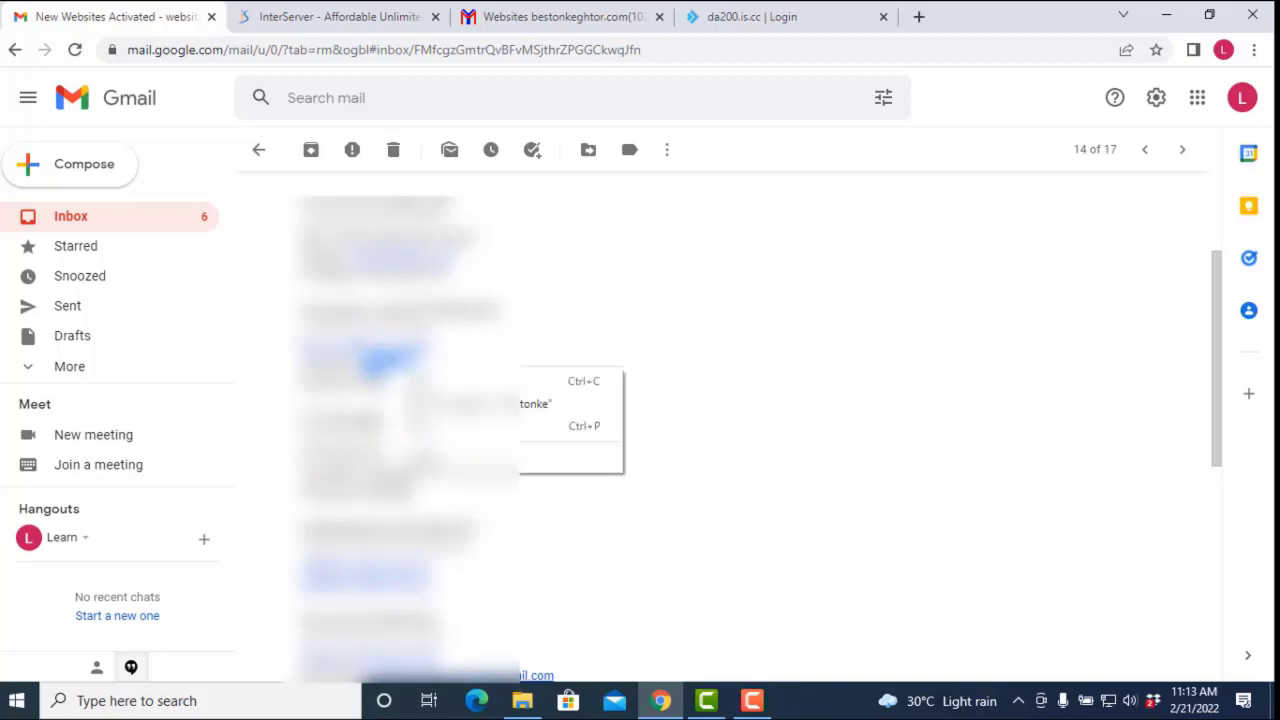
{"action": "left_click", "coordinate": [430, 381]}
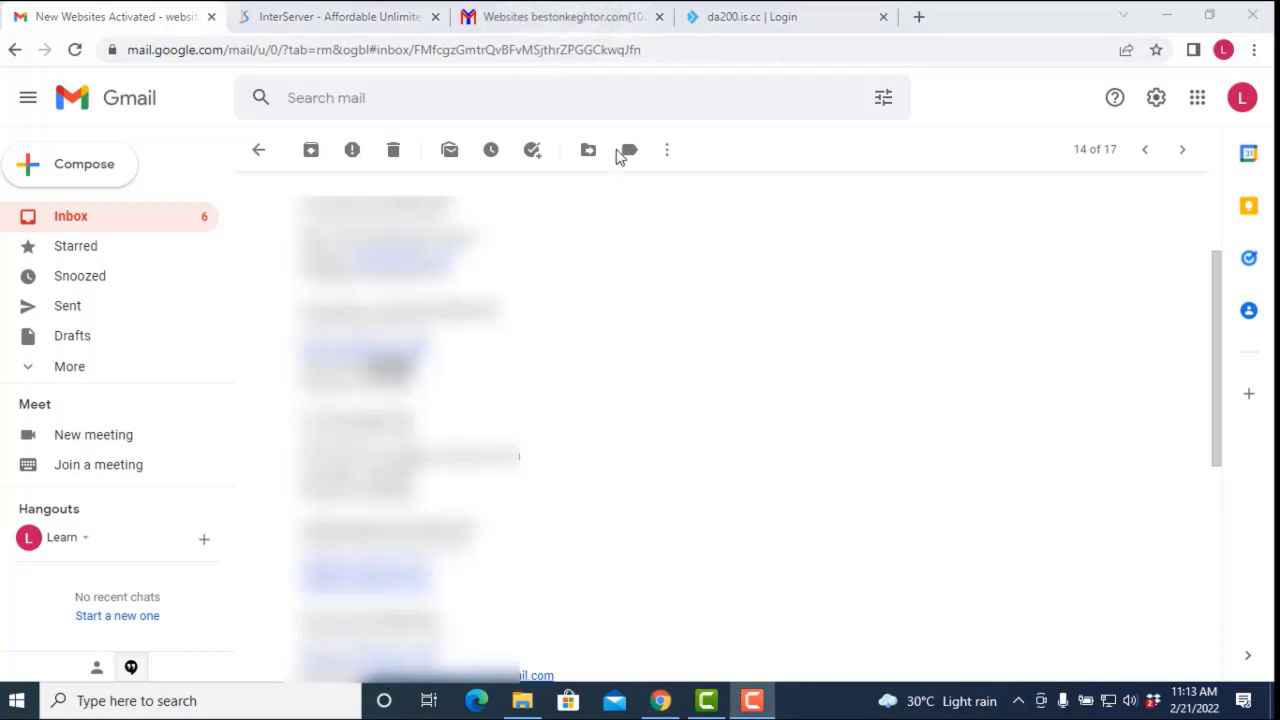
Step: Paste the username and the password copied from the activation email into DirectAdmin, then sign in
{"action": "left_click", "coordinate": [737, 18]}
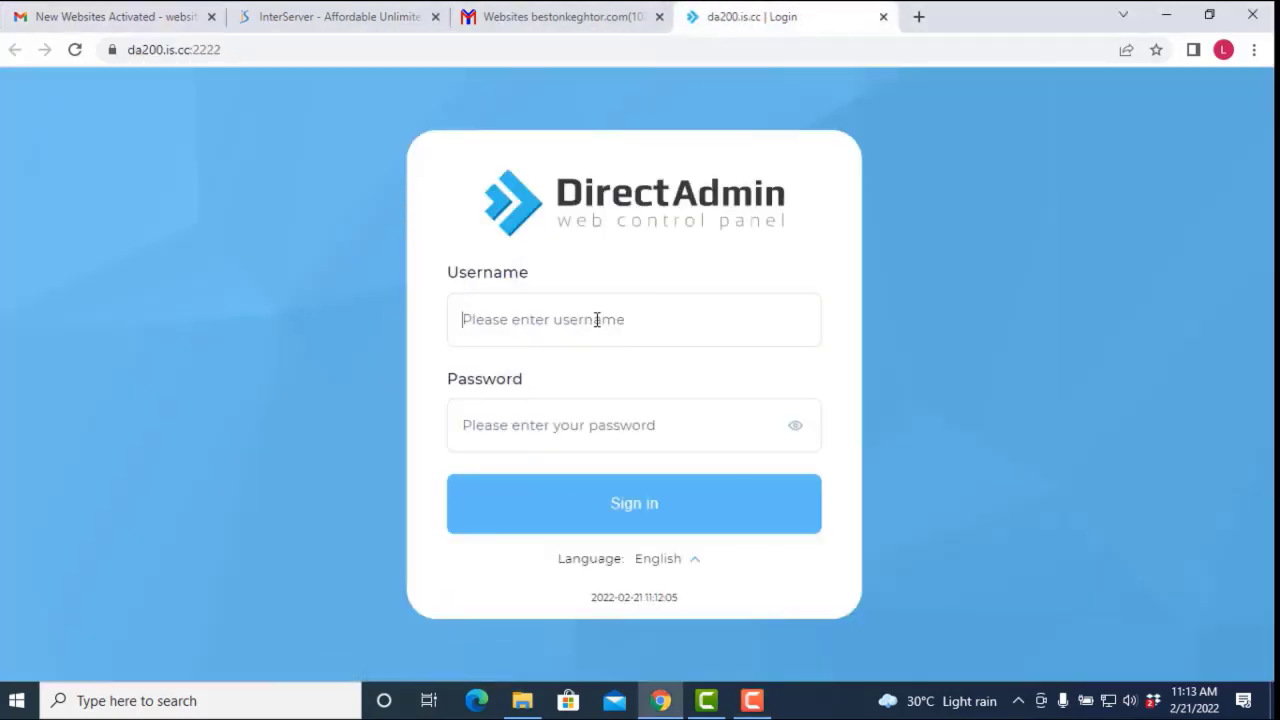
{"action": "key", "text": "ctrl+v"}
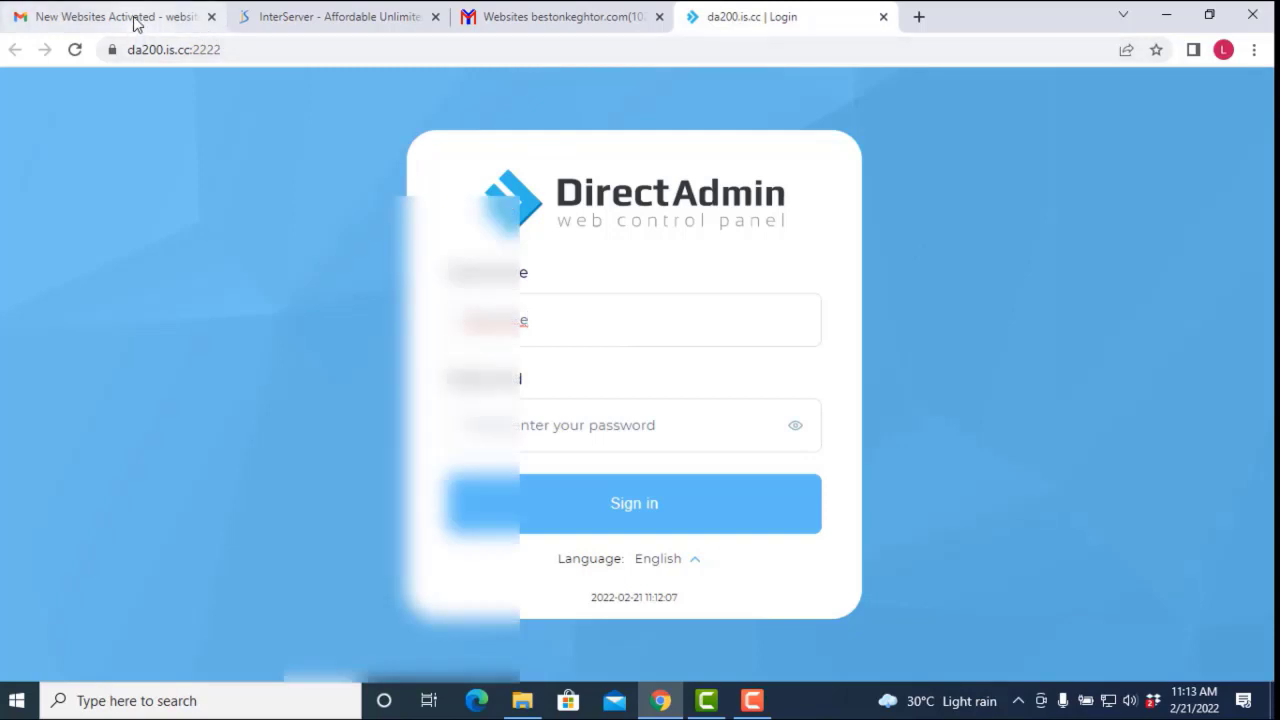
{"action": "left_click", "coordinate": [137, 24]}
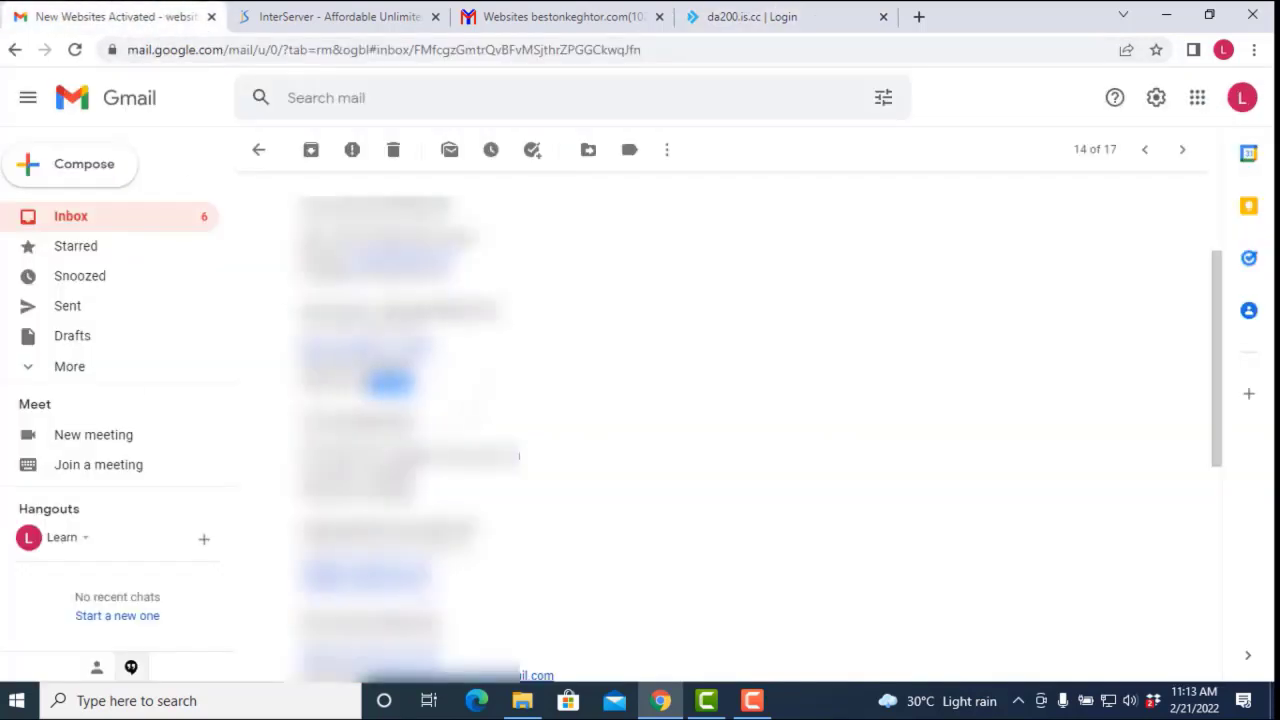
{"action": "right_click", "coordinate": [392, 384]}
{"action": "left_click", "coordinate": [470, 401]}
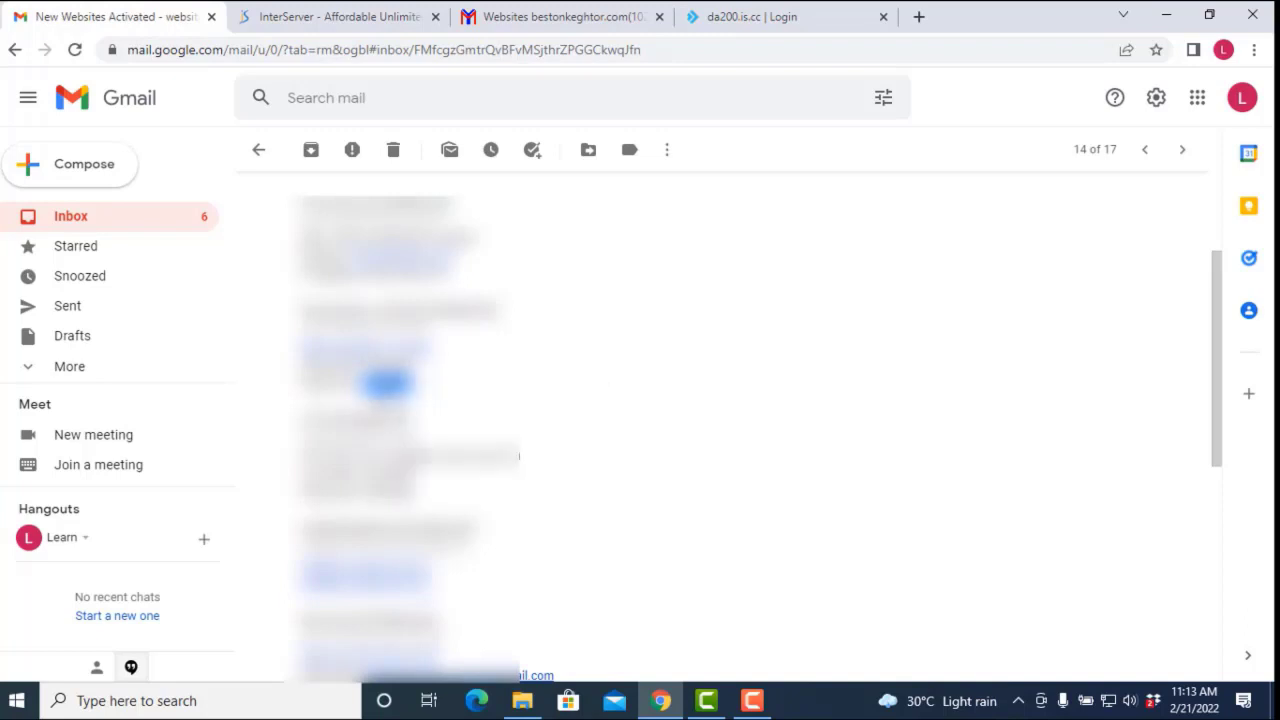
{"action": "left_click", "coordinate": [749, 17]}
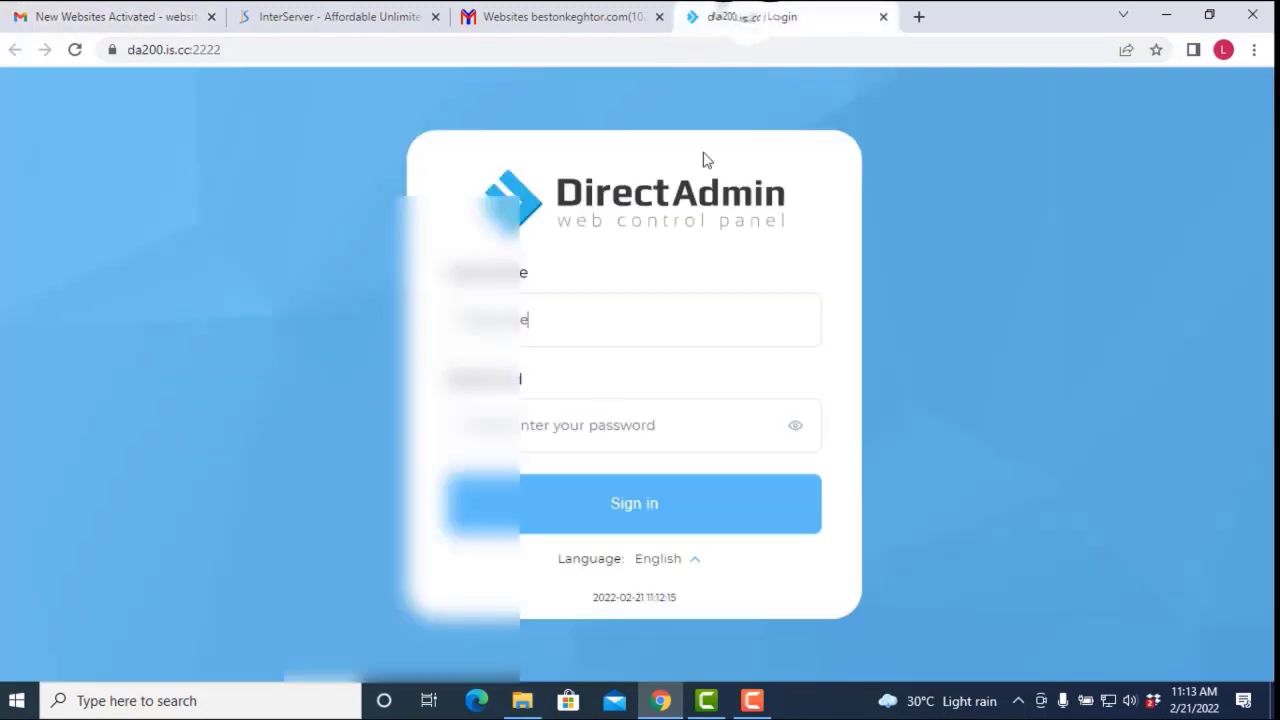
{"action": "left_click", "coordinate": [547, 427]}
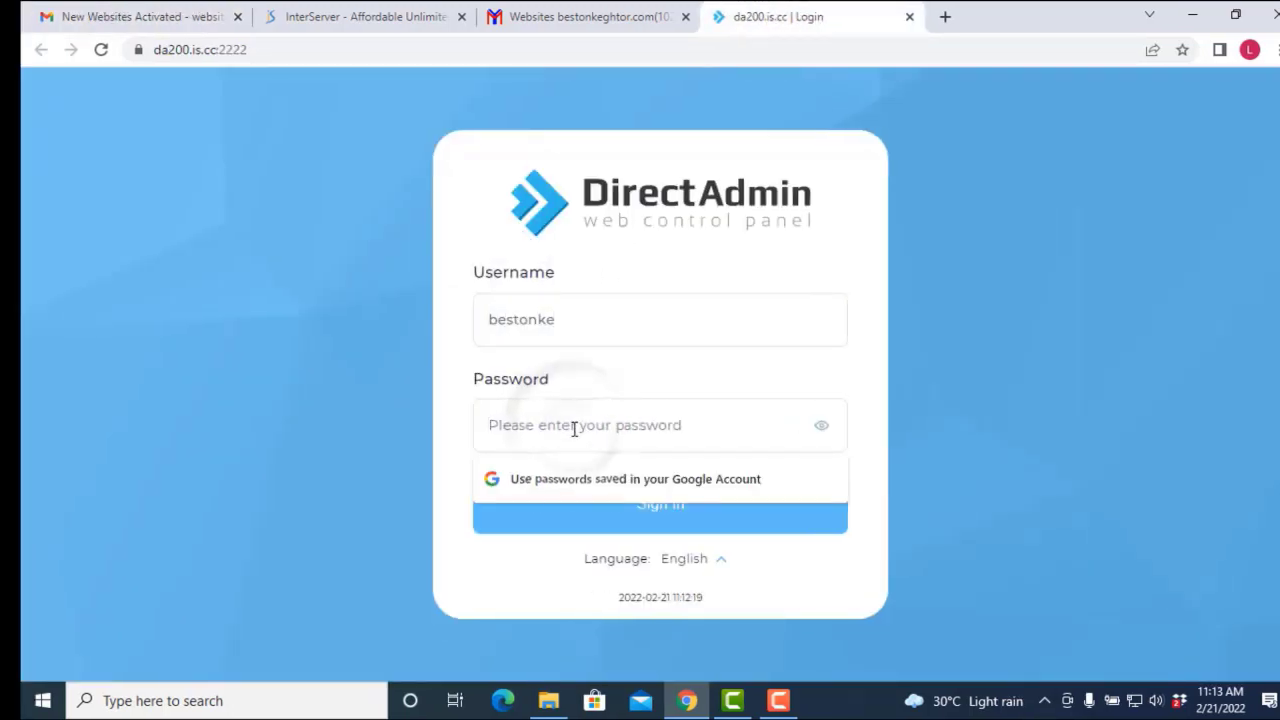
{"action": "key", "text": "ctrl+v"}
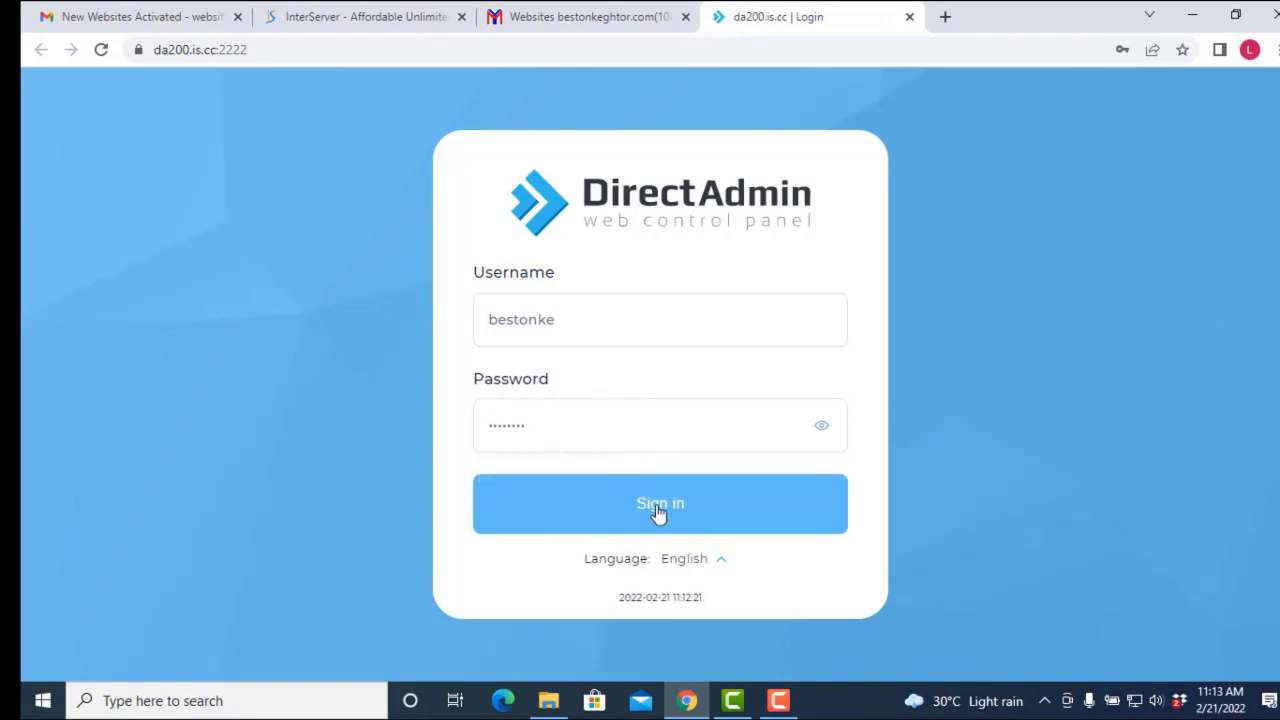
{"action": "left_click", "coordinate": [658, 510]}
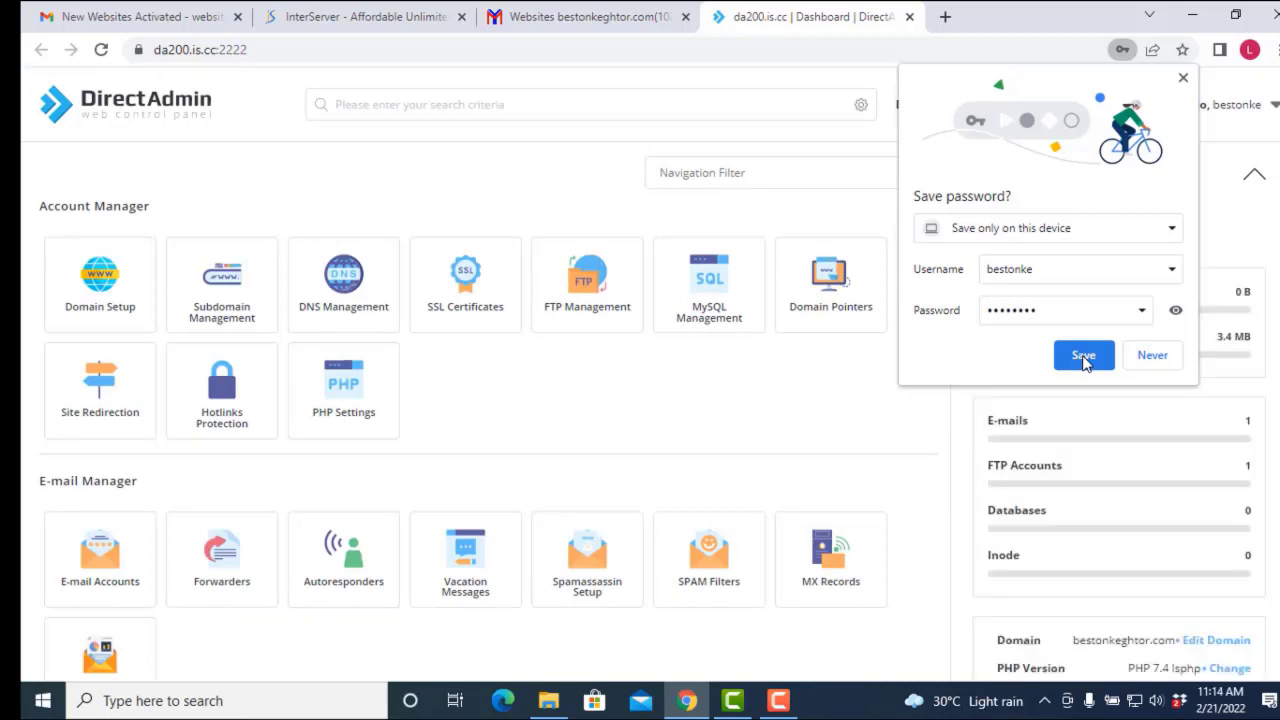
Step: Save the DirectAdmin password in Chrome and scroll the dashboard to Softaculous Apps Installer's WordPress entry
{"action": "left_click", "coordinate": [1084, 357]}
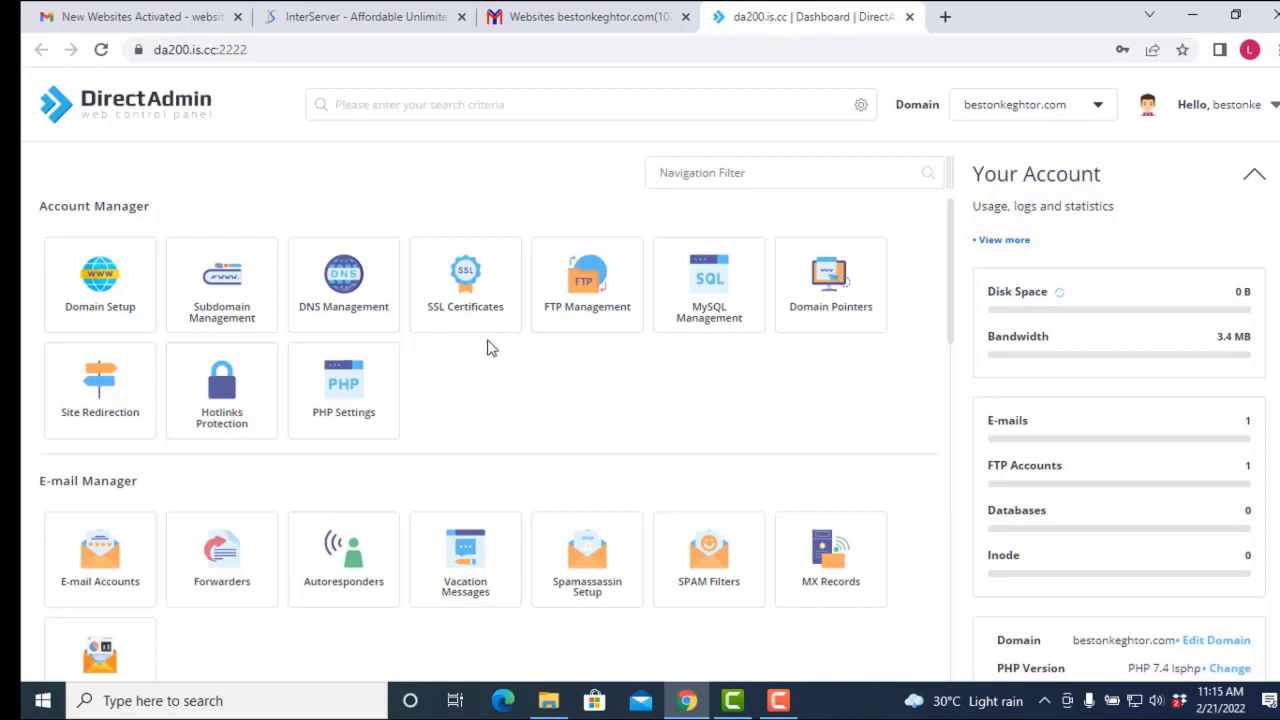
{"action": "scroll", "coordinate": [490, 360], "scroll_direction": "down", "scroll_amount": 2}
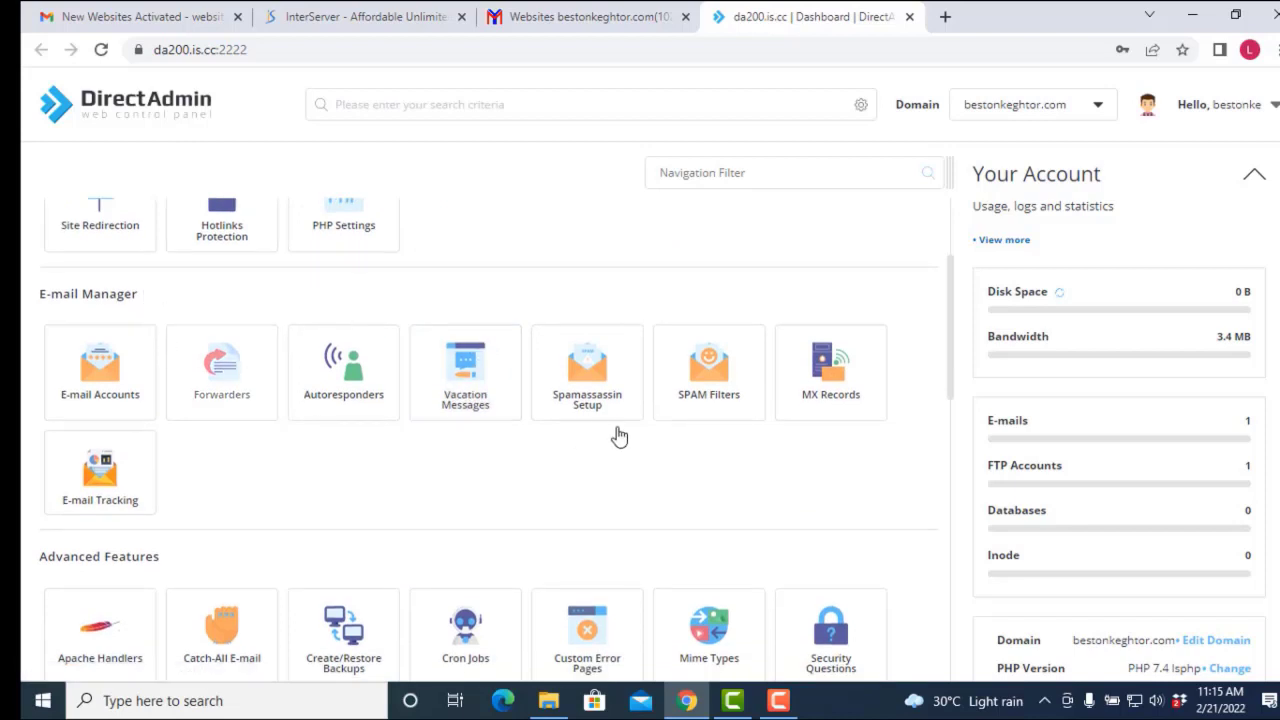
{"action": "scroll", "coordinate": [236, 449], "scroll_direction": "down", "scroll_amount": 2}
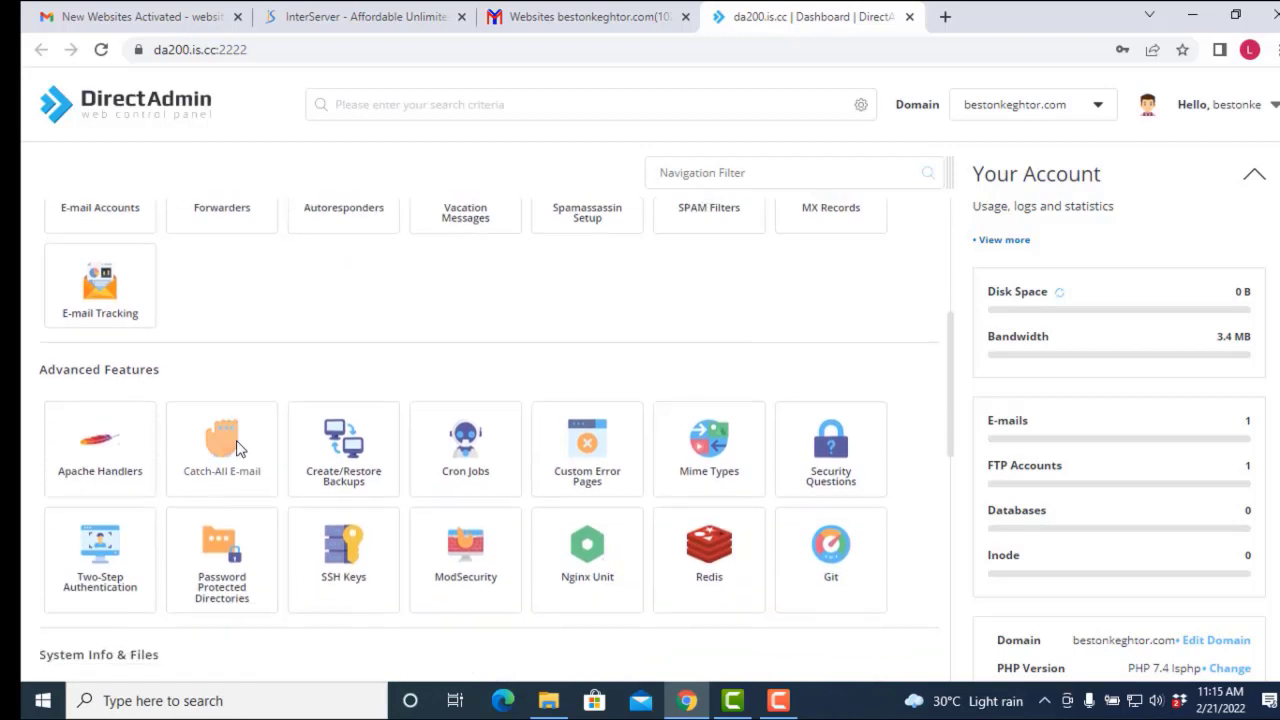
{"action": "scroll", "coordinate": [400, 371], "scroll_direction": "up", "scroll_amount": 2}
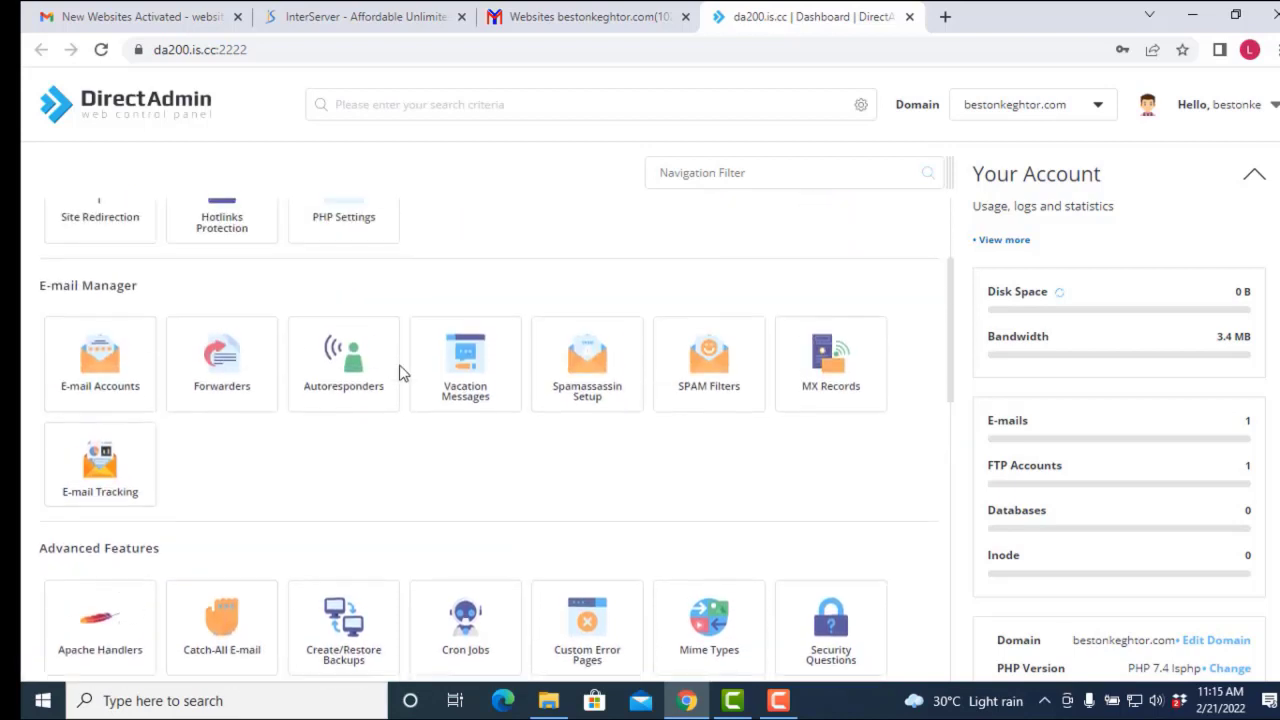
{"action": "scroll", "coordinate": [376, 456], "scroll_direction": "down", "scroll_amount": 3}
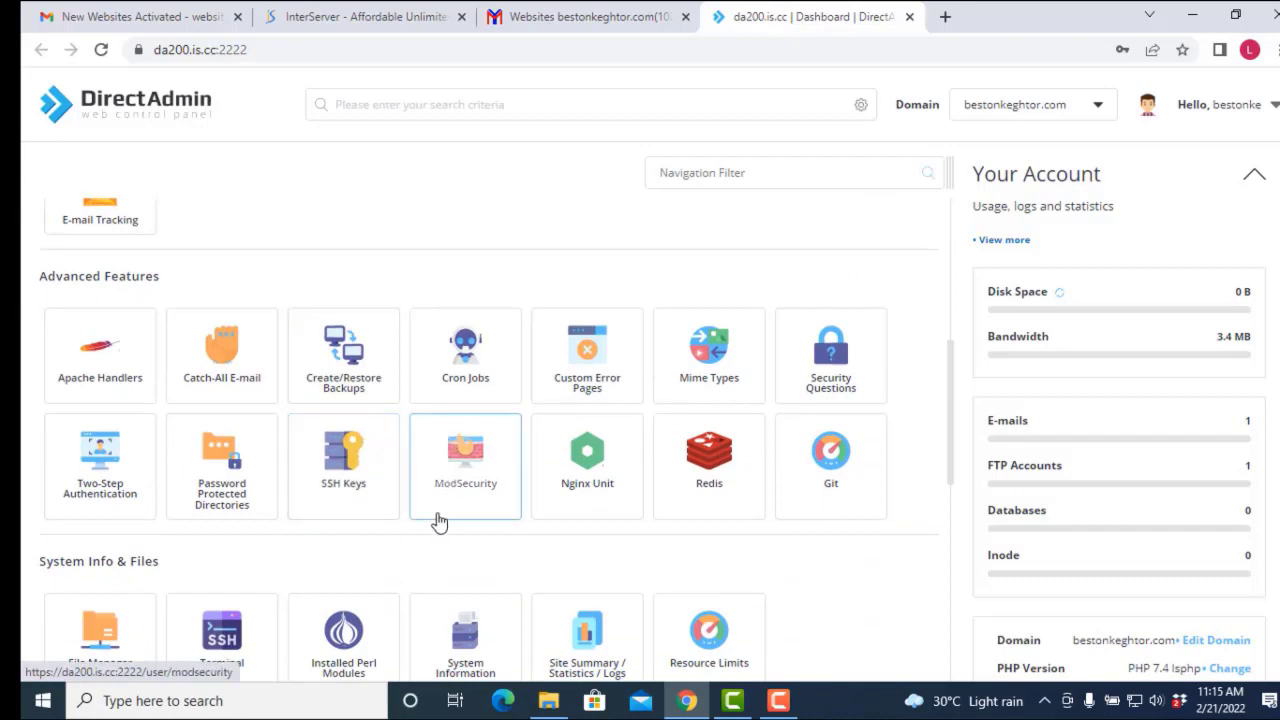
{"action": "scroll", "coordinate": [440, 520], "scroll_direction": "down", "scroll_amount": 1}
{"action": "scroll", "coordinate": [447, 525], "scroll_direction": "down", "scroll_amount": 3}
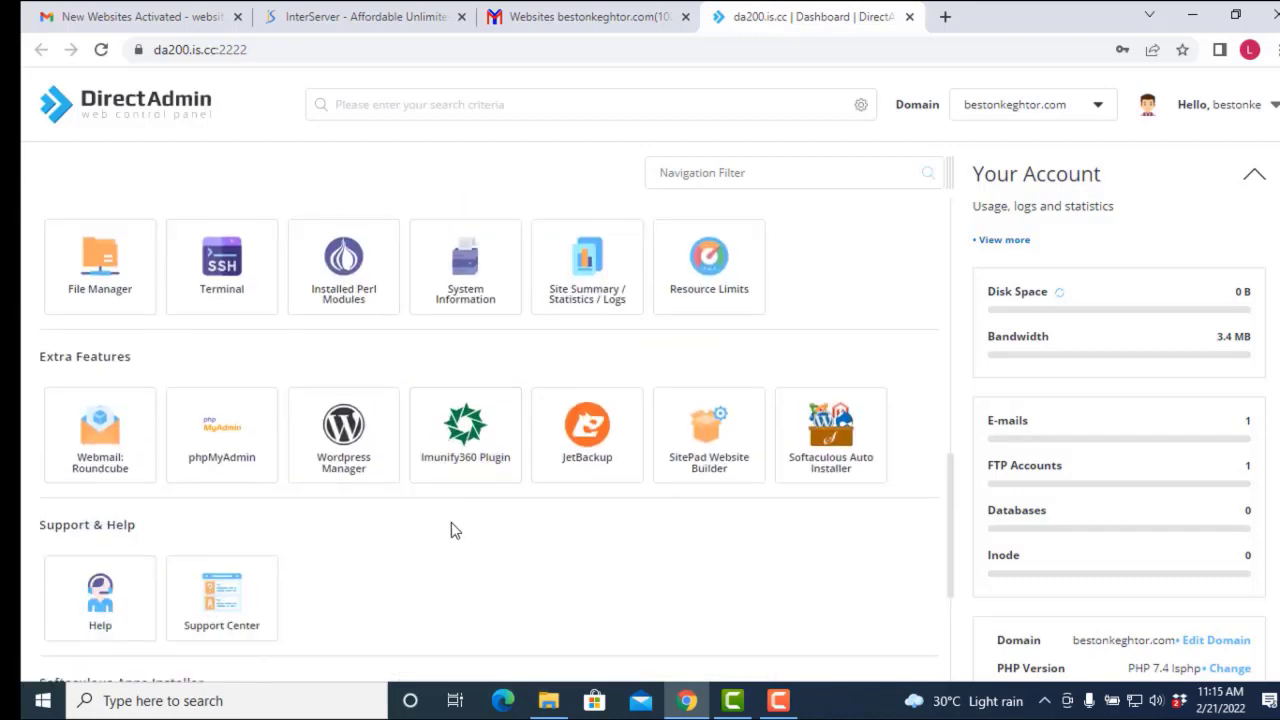
{"action": "scroll", "coordinate": [452, 533], "scroll_direction": "down", "scroll_amount": 3}
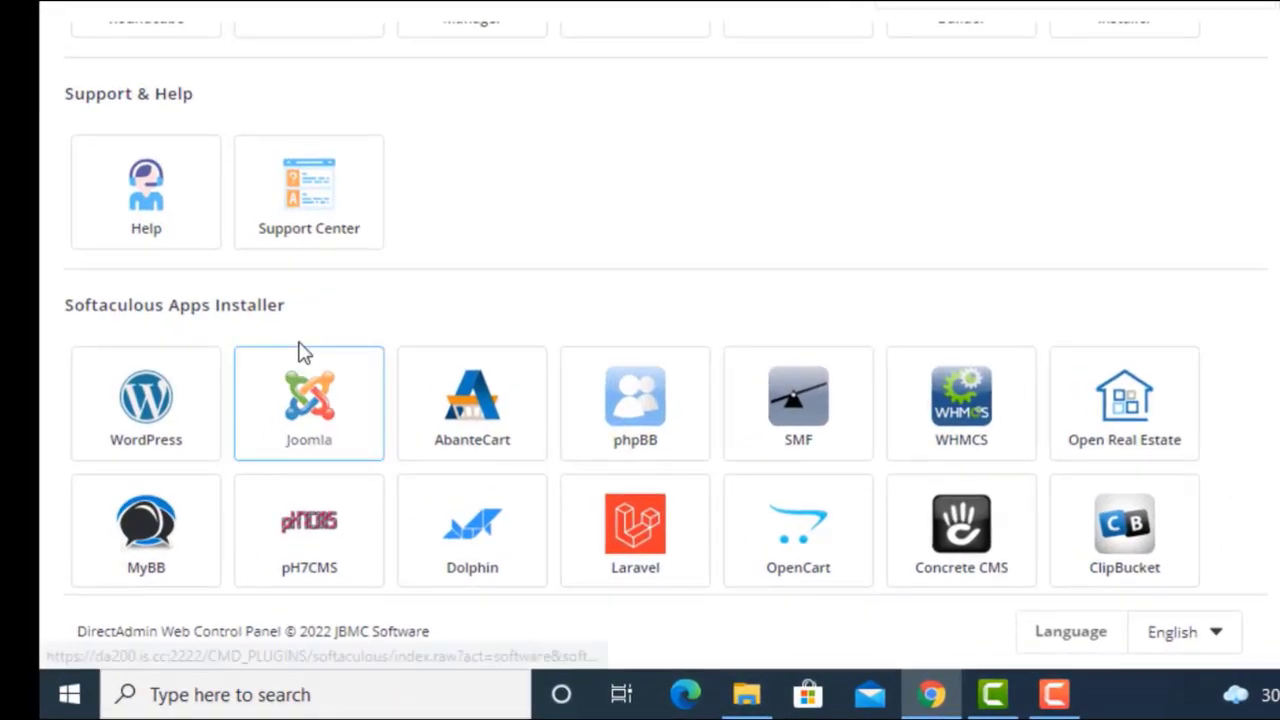
Step: Open WordPress in Softaculous and review its versions 5.9 to 4.9.19
{"action": "left_click", "coordinate": [148, 407]}
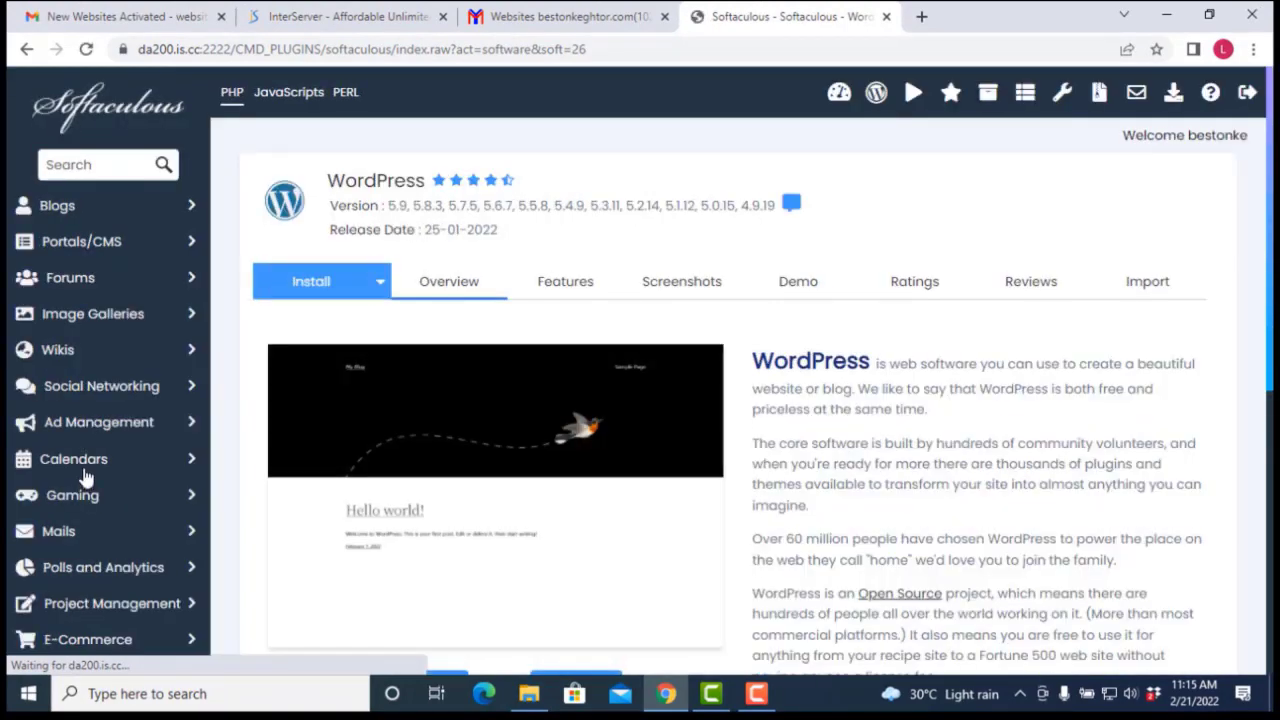
{"action": "scroll", "coordinate": [770, 500], "scroll_direction": "down", "scroll_amount": 2}
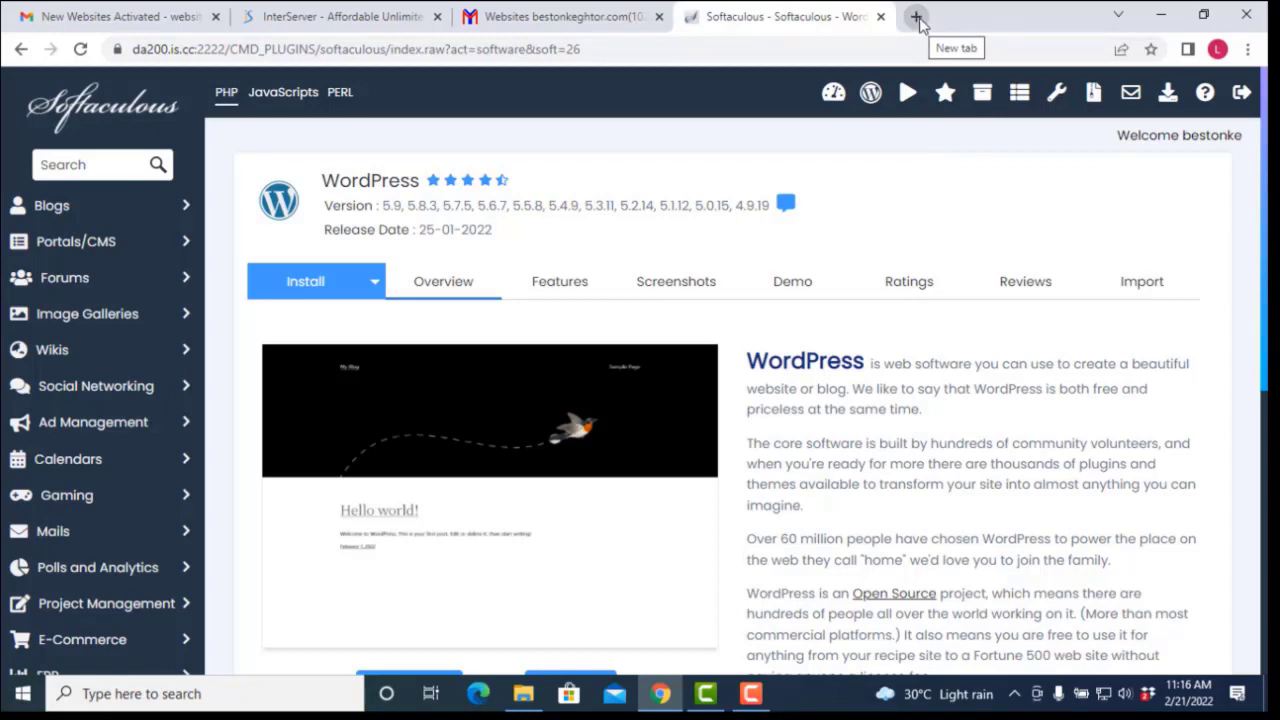
Step: Load bestonkeghtor.com in a new tab to confirm its shared-IP placeholder, then return to Softaculous
{"action": "left_click", "coordinate": [918, 18]}
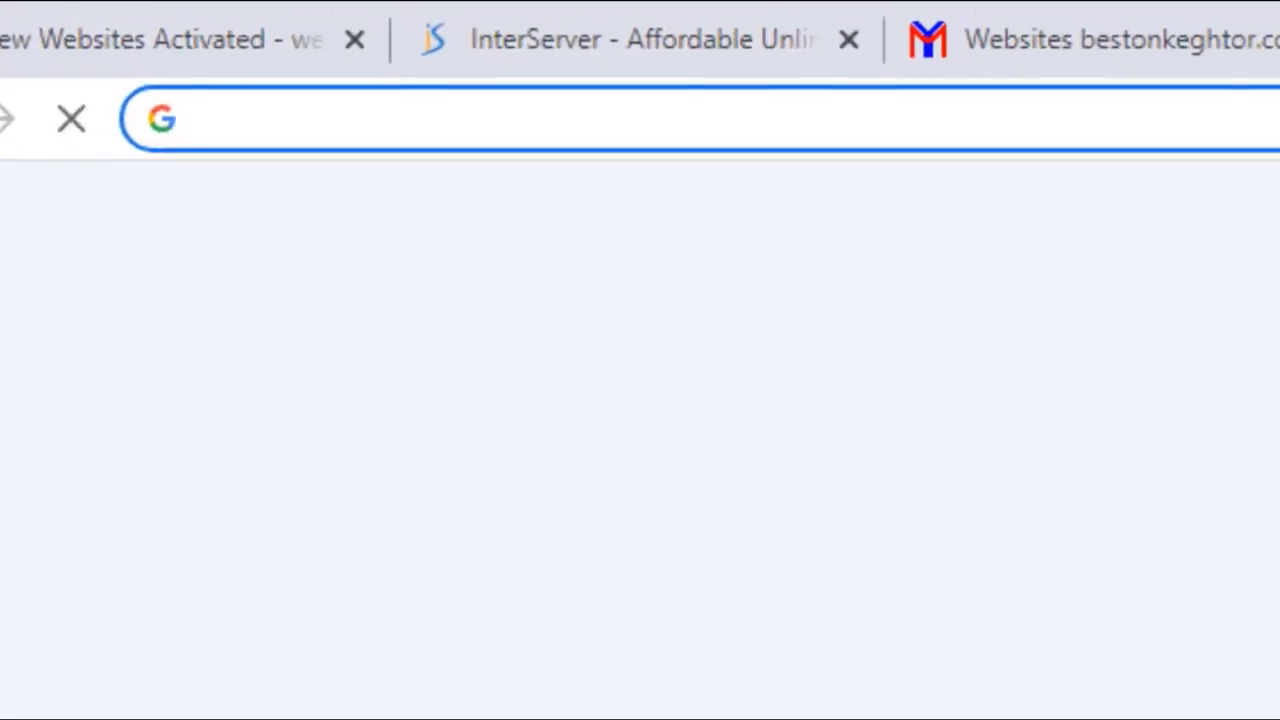
{"action": "type", "text": "be"}
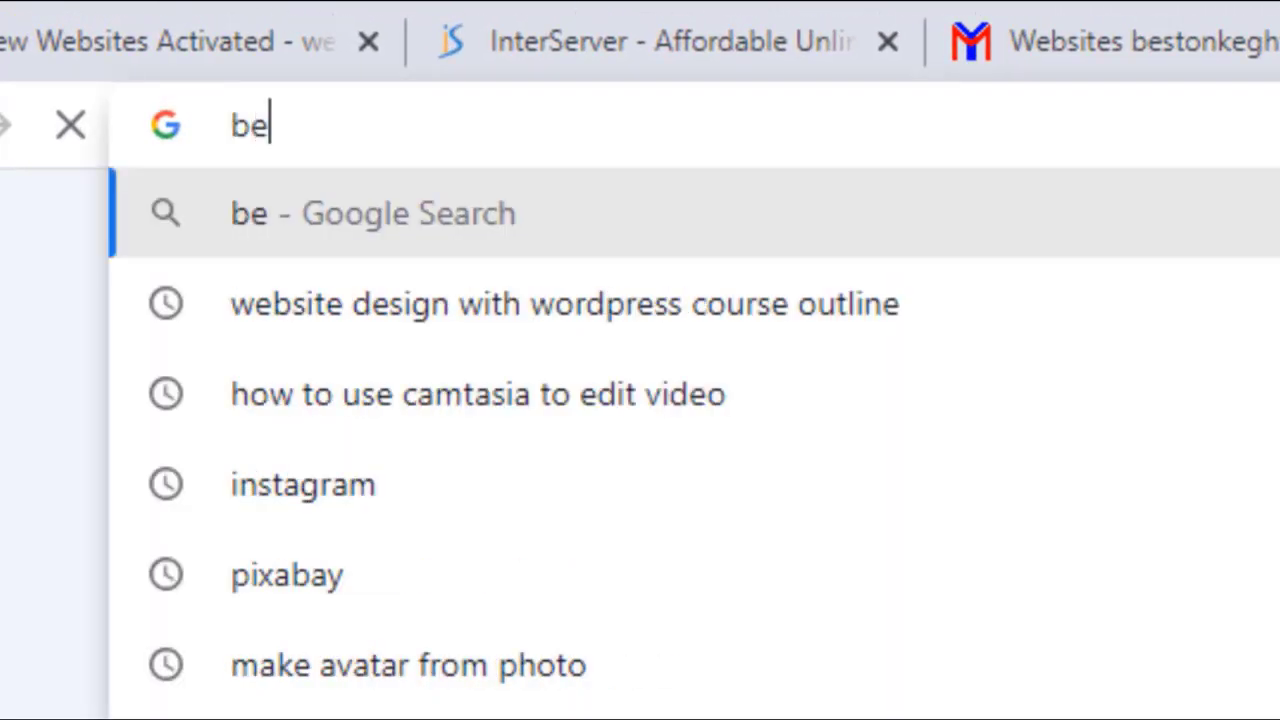
{"action": "type", "text": "stonkeghto"}
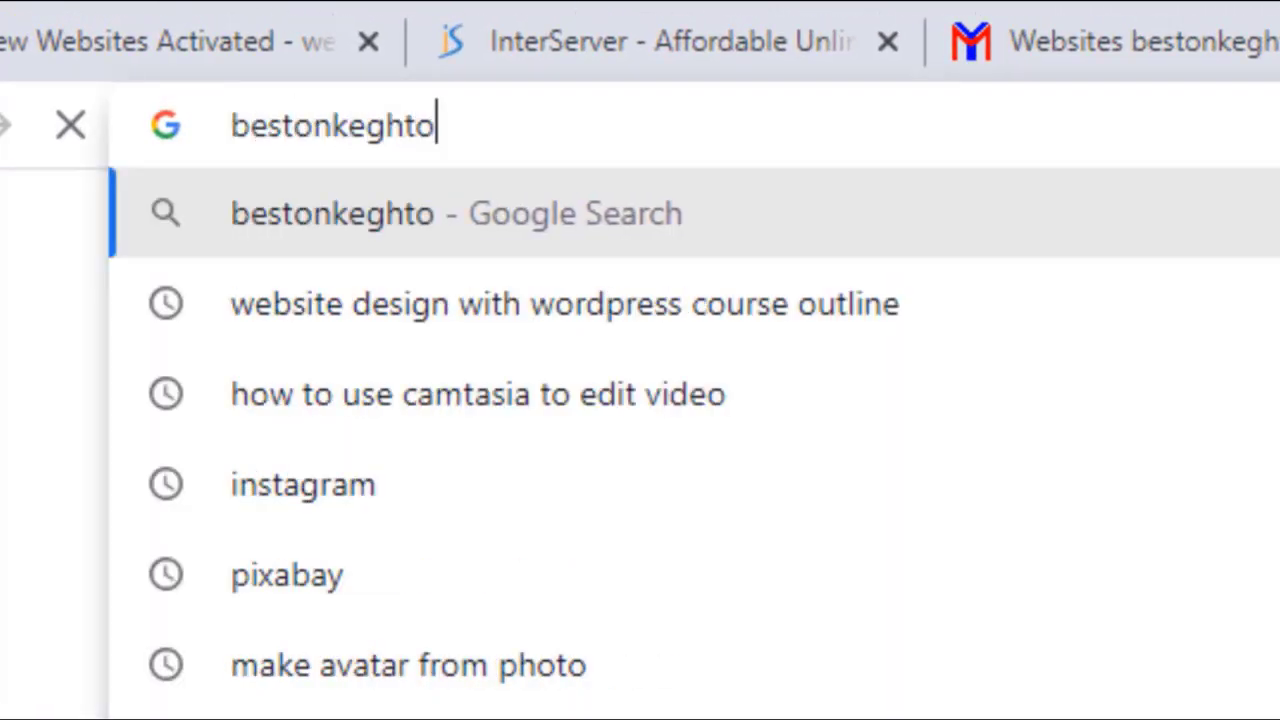
{"action": "type", "text": "r.com"}
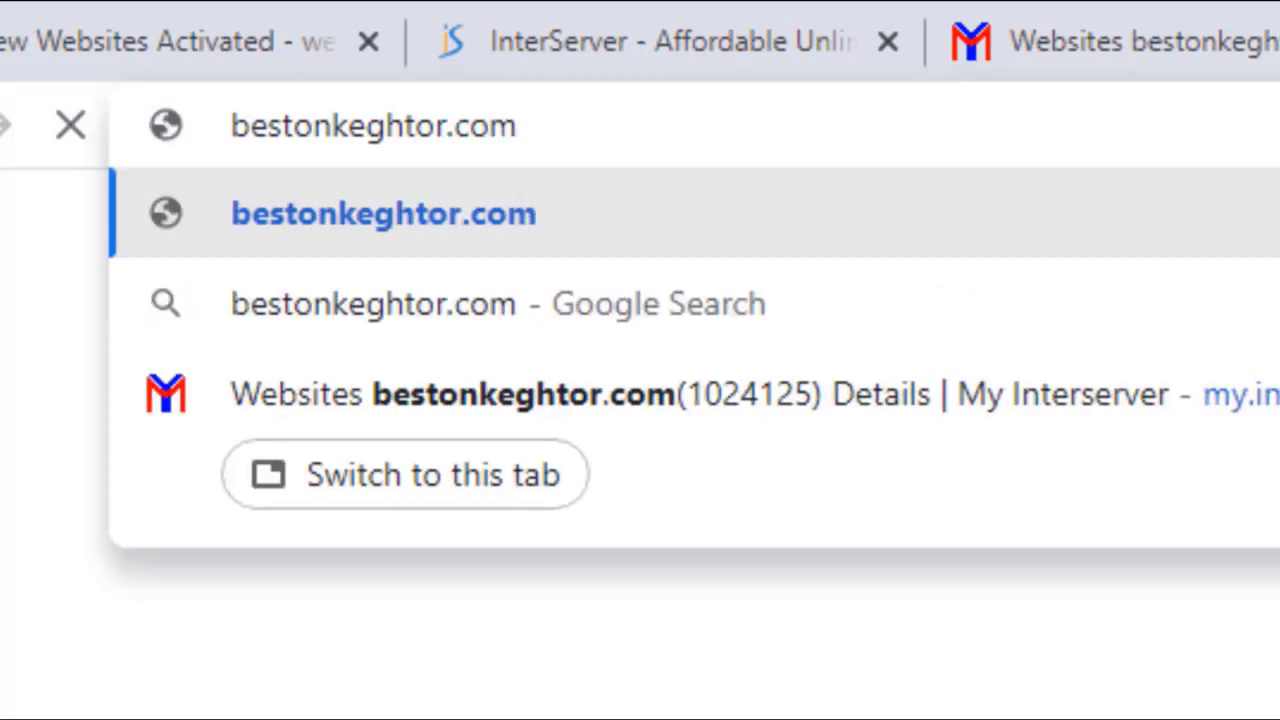
{"action": "key", "text": "Return"}
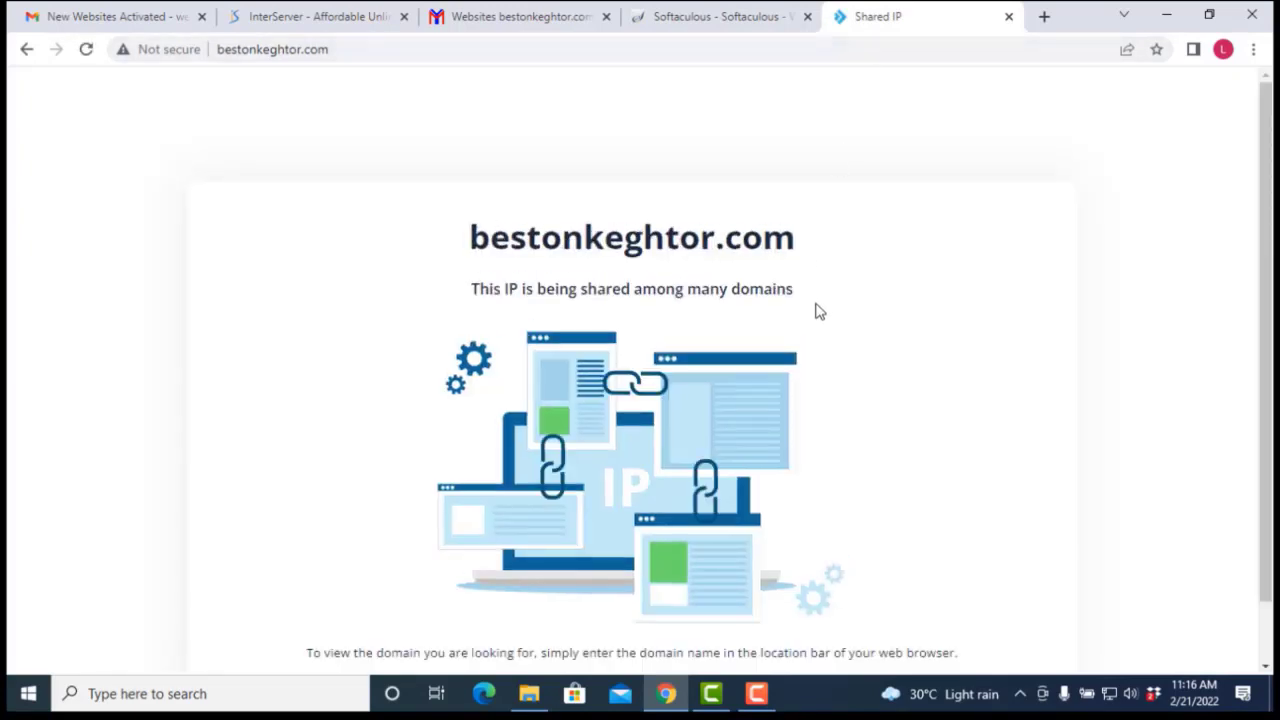
{"action": "scroll", "coordinate": [700, 300], "scroll_direction": "down", "scroll_amount": 1}
{"action": "scroll", "coordinate": [566, 283], "scroll_direction": "up", "scroll_amount": 1}
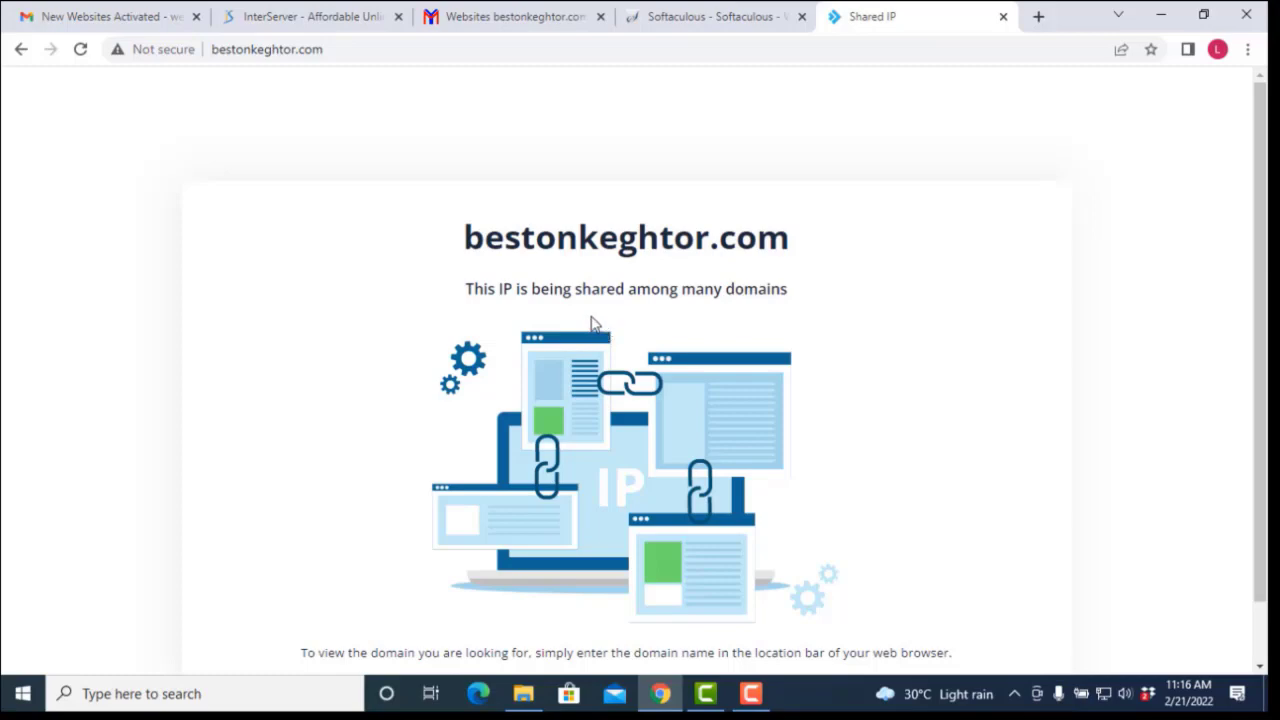
{"action": "left_click", "coordinate": [696, 18]}
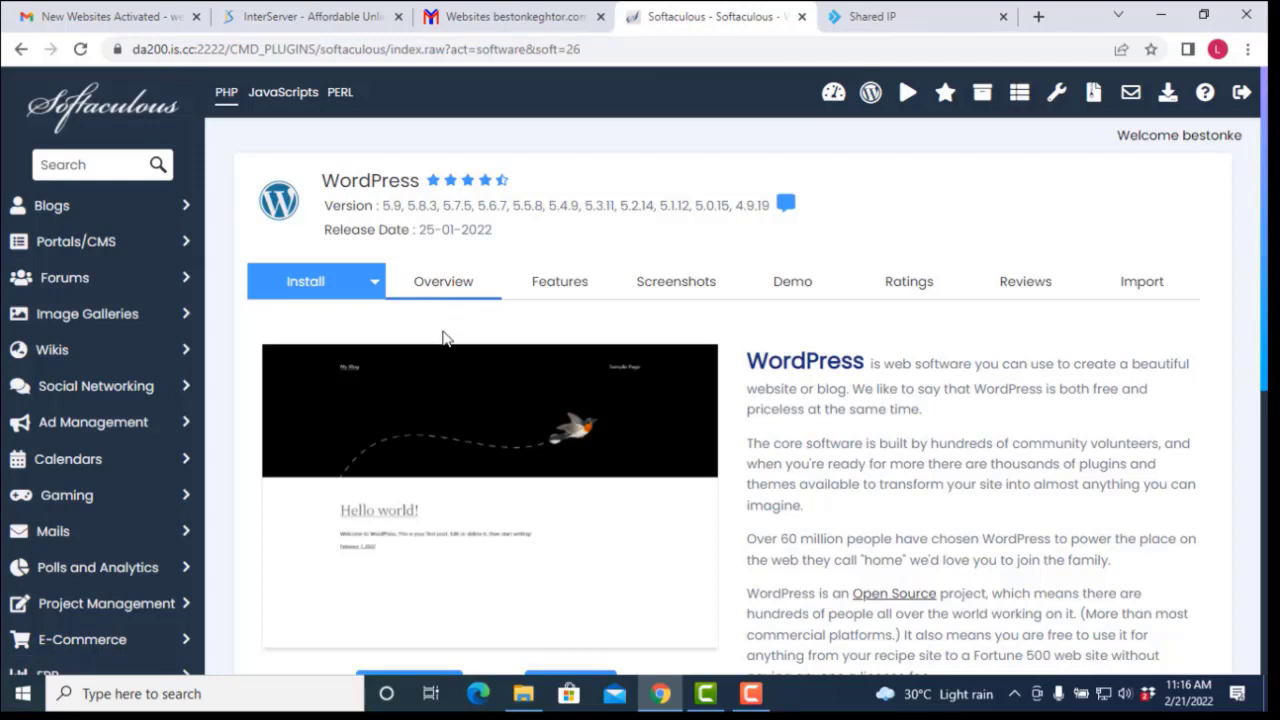
Step: Start the WordPress install and clear 'wp' from In Directory to install at the domain root
{"action": "scroll", "coordinate": [548, 393], "scroll_direction": "down", "scroll_amount": 1}
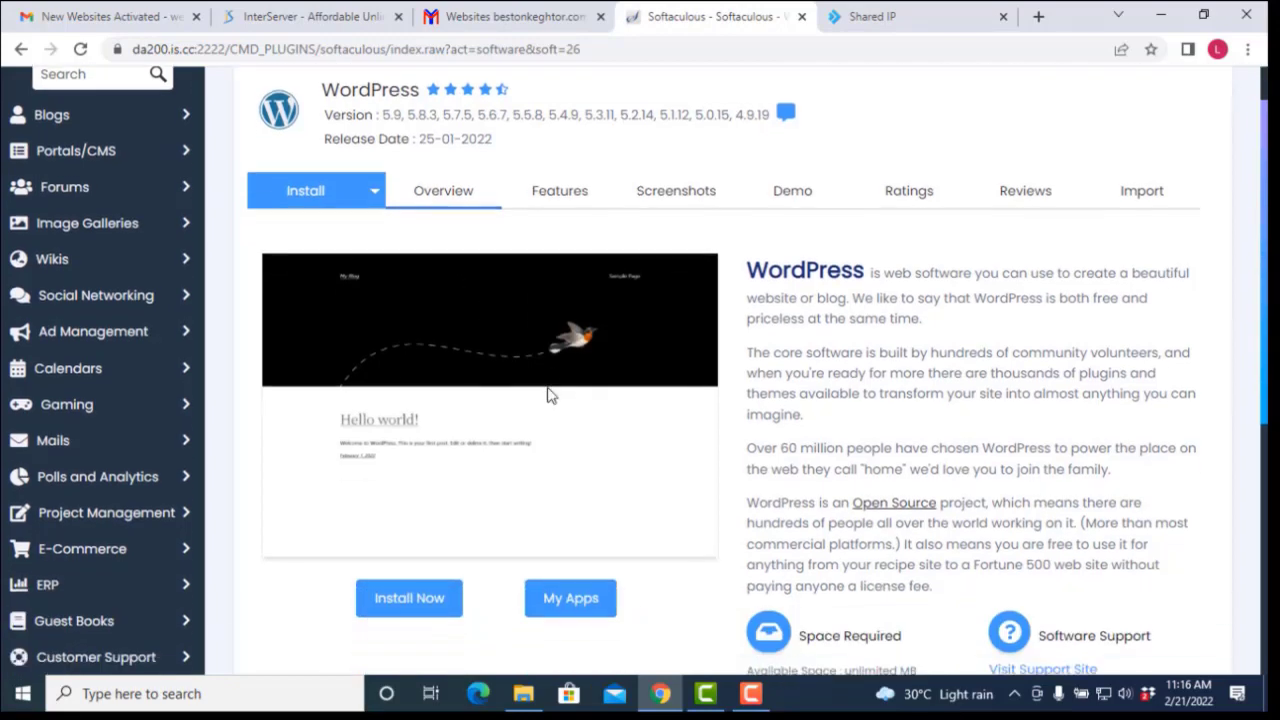
{"action": "scroll", "coordinate": [548, 395], "scroll_direction": "down", "scroll_amount": 1}
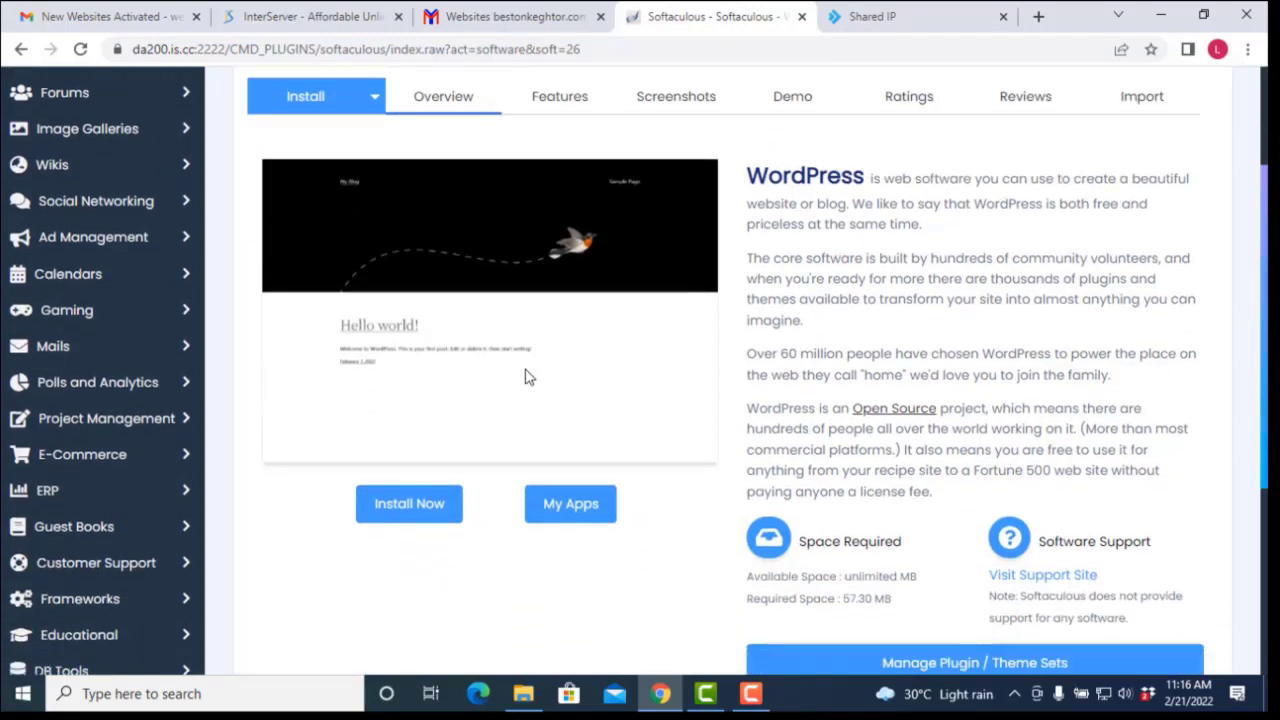
{"action": "scroll", "coordinate": [512, 362], "scroll_direction": "down", "scroll_amount": 4}
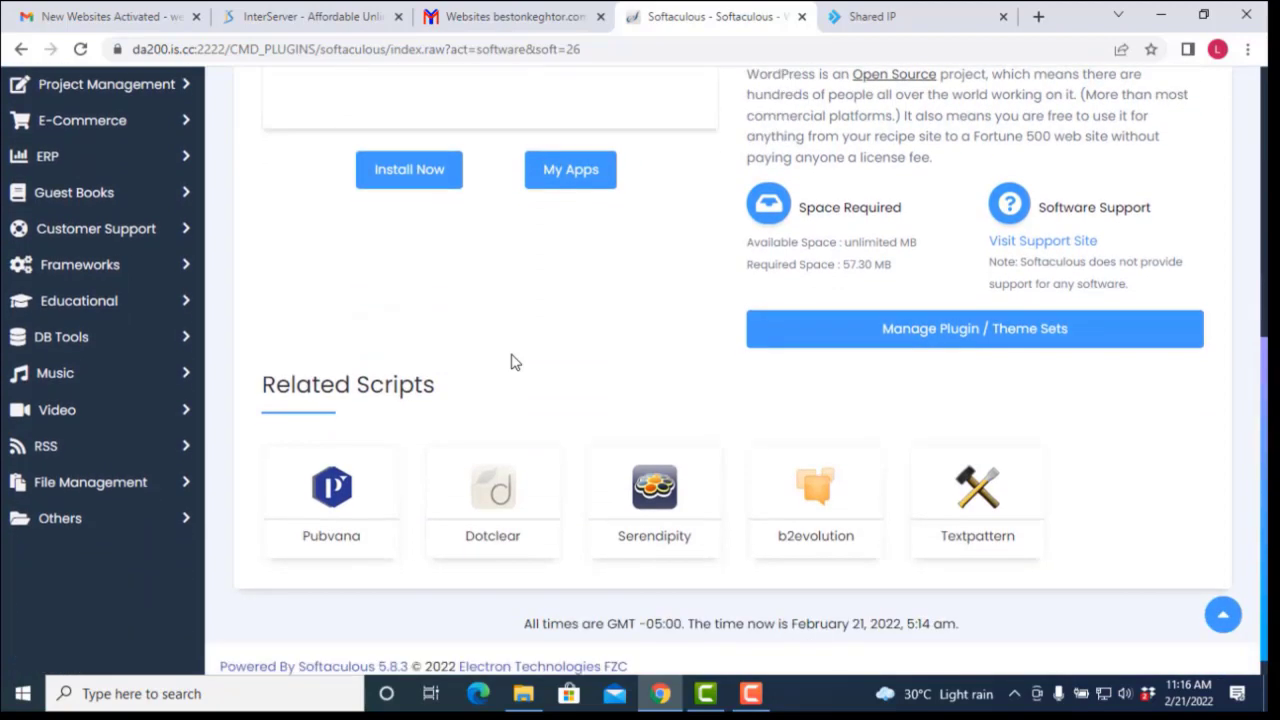
{"action": "scroll", "coordinate": [512, 362], "scroll_direction": "up", "scroll_amount": 5}
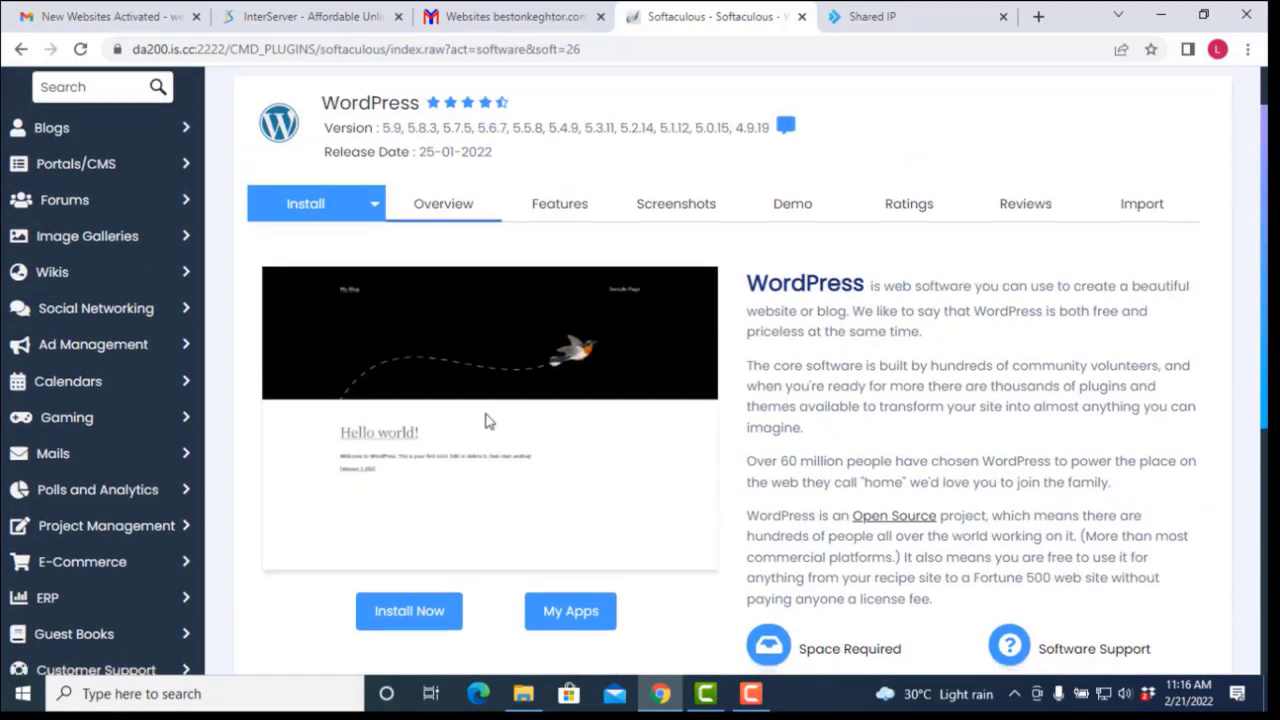
{"action": "scroll", "coordinate": [486, 423], "scroll_direction": "down", "scroll_amount": 1}
{"action": "left_click", "coordinate": [424, 528]}
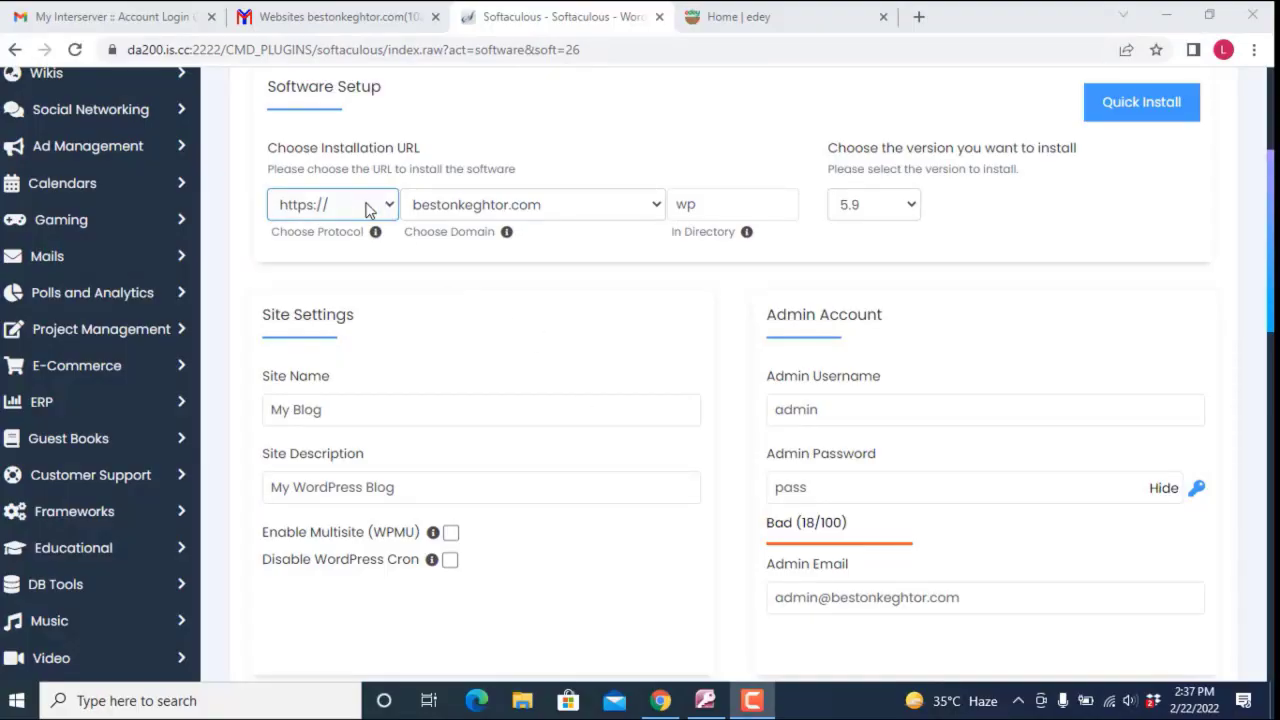
{"action": "left_click", "coordinate": [737, 204]}
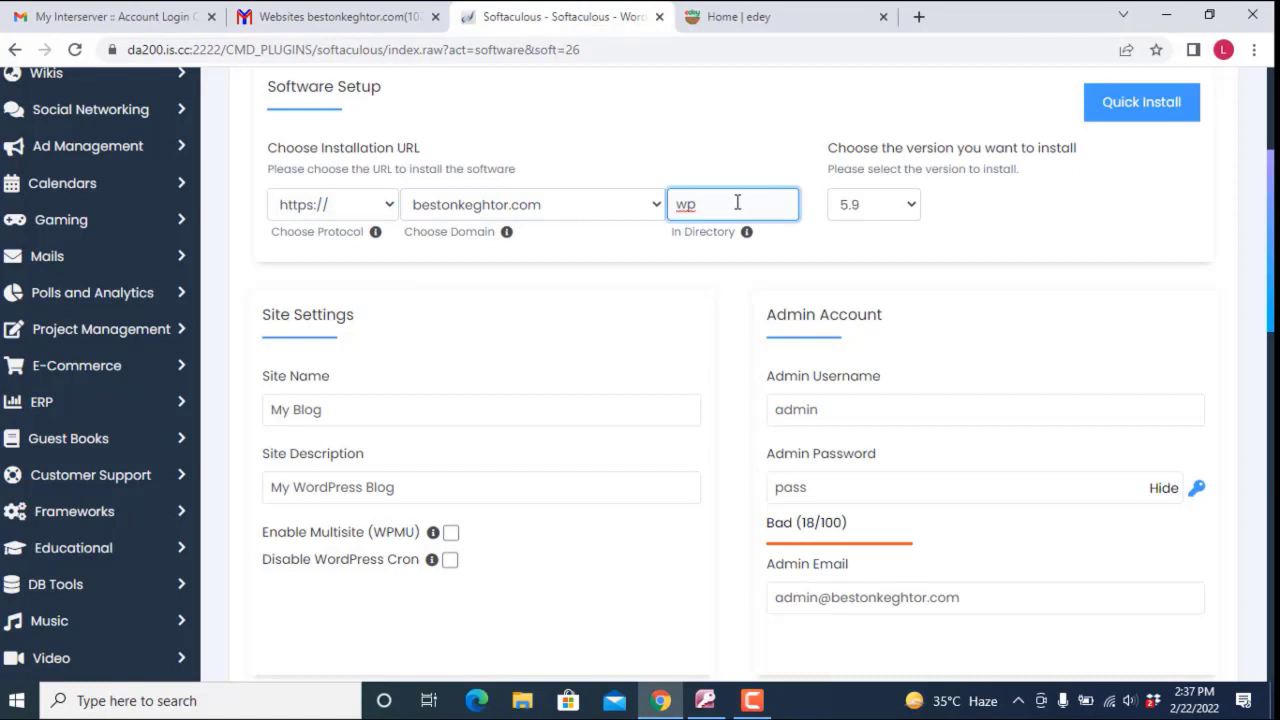
{"action": "key", "text": "BackSpace"}
{"action": "key", "text": "BackSpace"}
{"action": "left_click", "coordinate": [729, 271]}
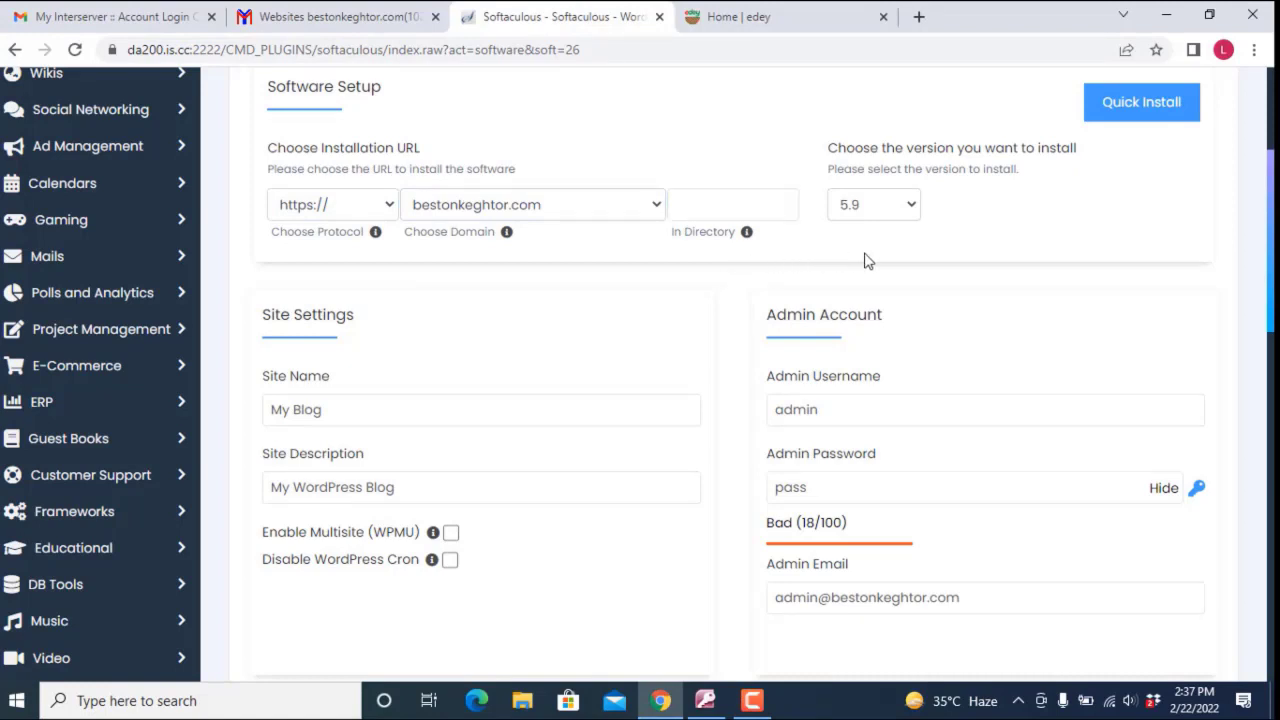
Step: Keep WordPress version 5.9 and enter the owner's name as the Site Name
{"action": "left_click", "coordinate": [893, 214]}
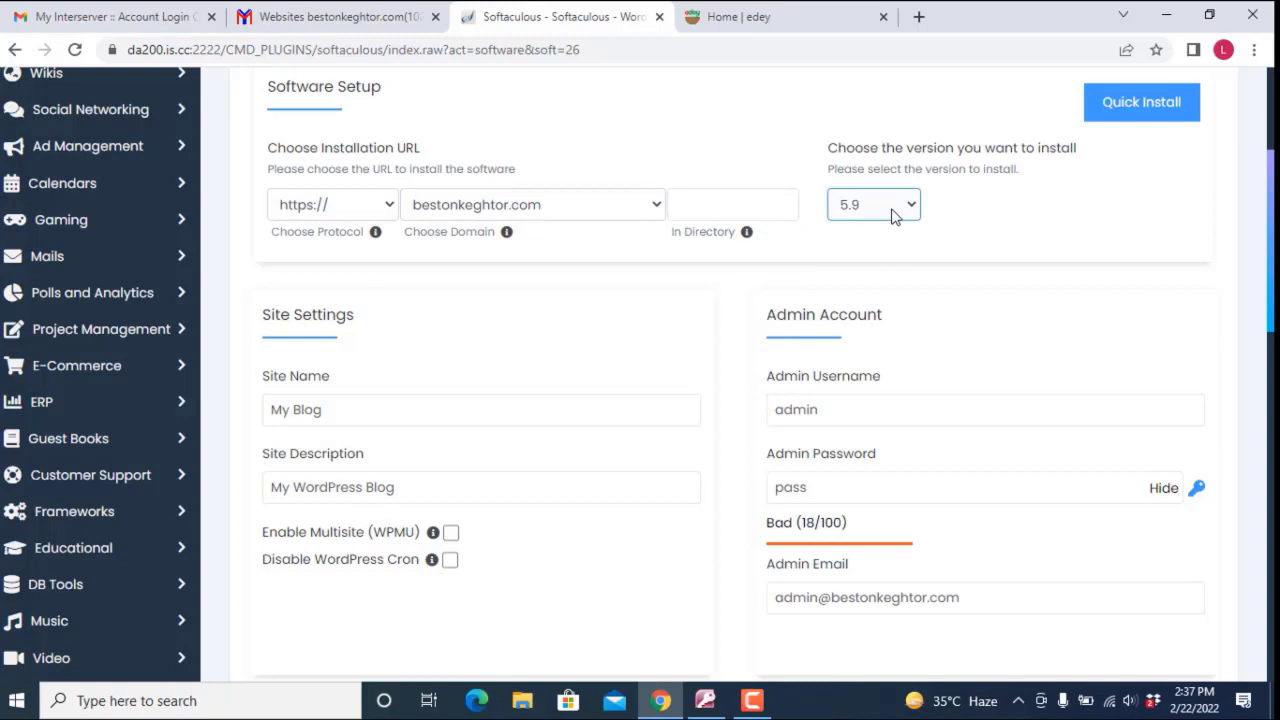
{"action": "left_click", "coordinate": [911, 208]}
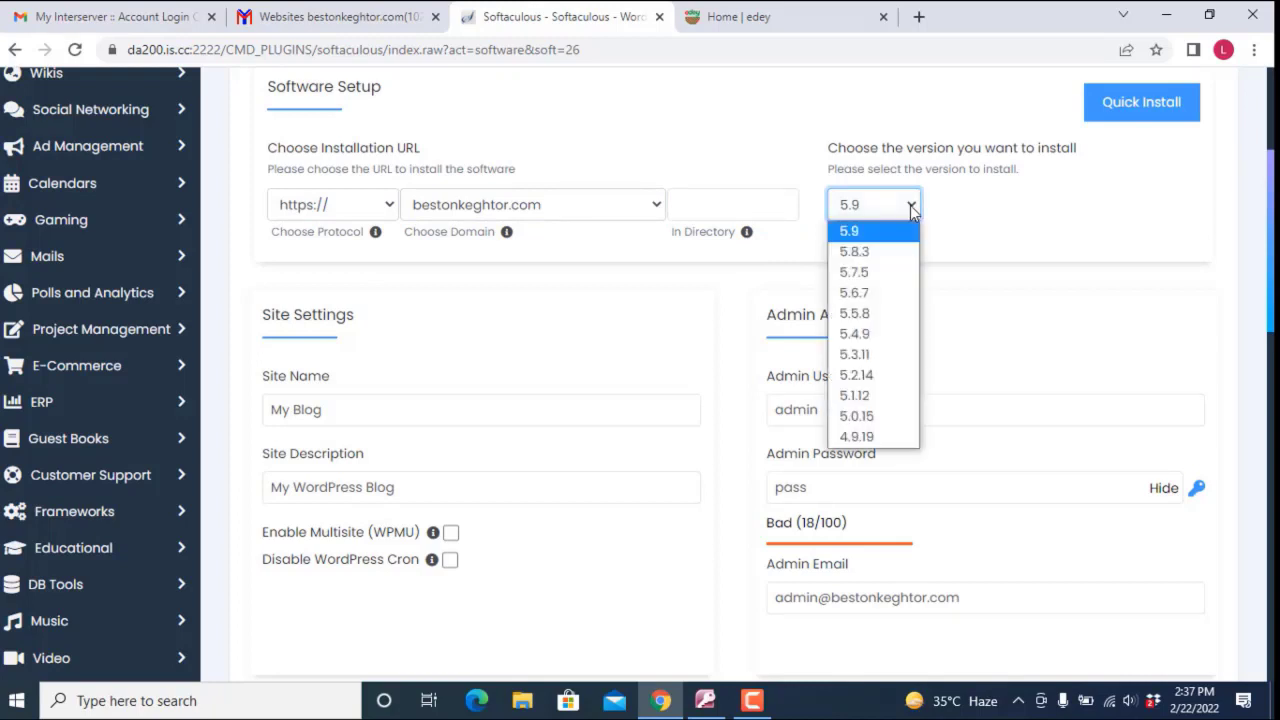
{"action": "left_click", "coordinate": [868, 233]}
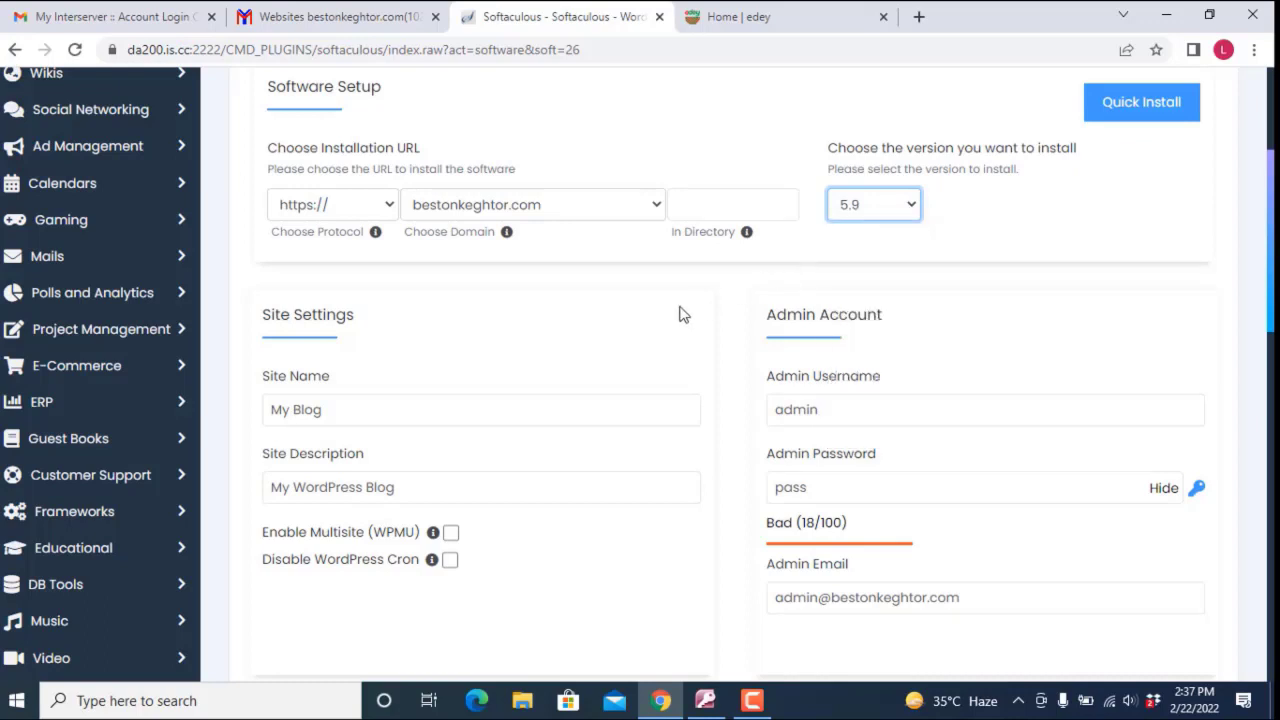
{"action": "scroll", "coordinate": [500, 317], "scroll_direction": "down", "scroll_amount": 1}
{"action": "left_click", "coordinate": [373, 323]}
{"action": "left_click", "coordinate": [373, 323]}
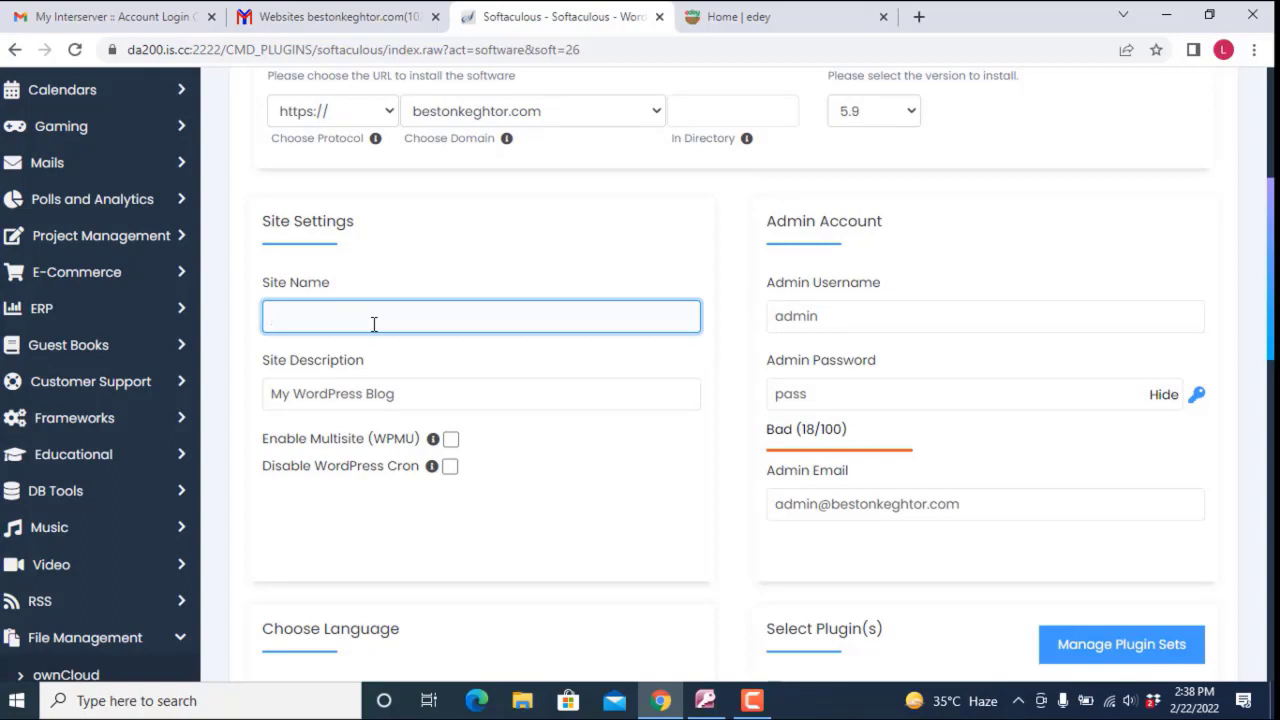
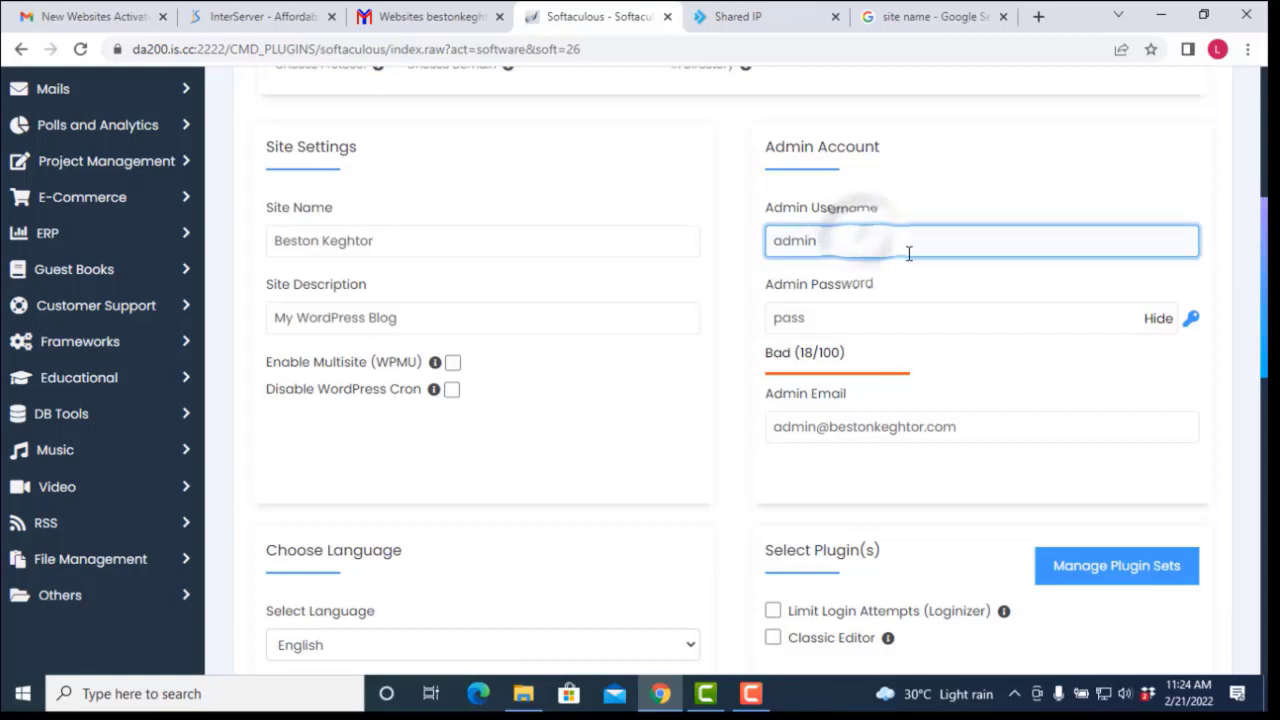
{"action": "left_click", "coordinate": [560, 317]}
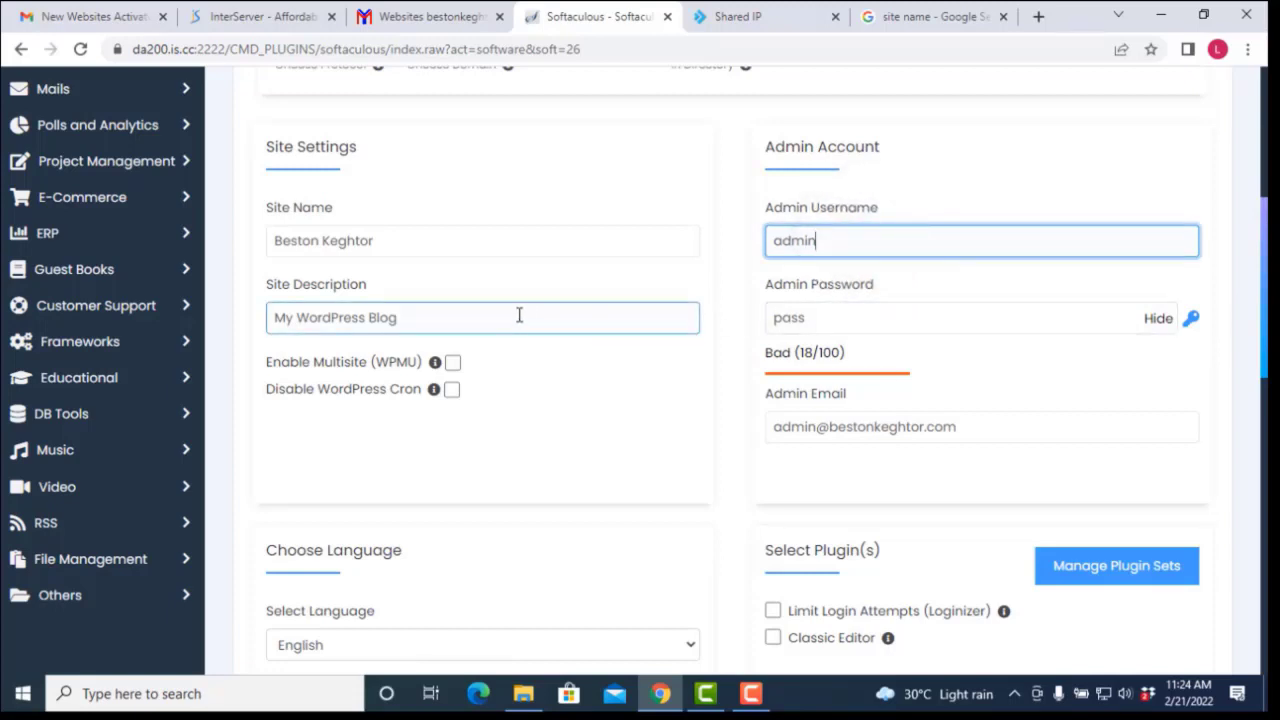
Step: Replace 'My WordPress Blog' with 'Personal development, business coaching and digital skills' as Site Description
{"action": "left_click", "coordinate": [428, 317]}
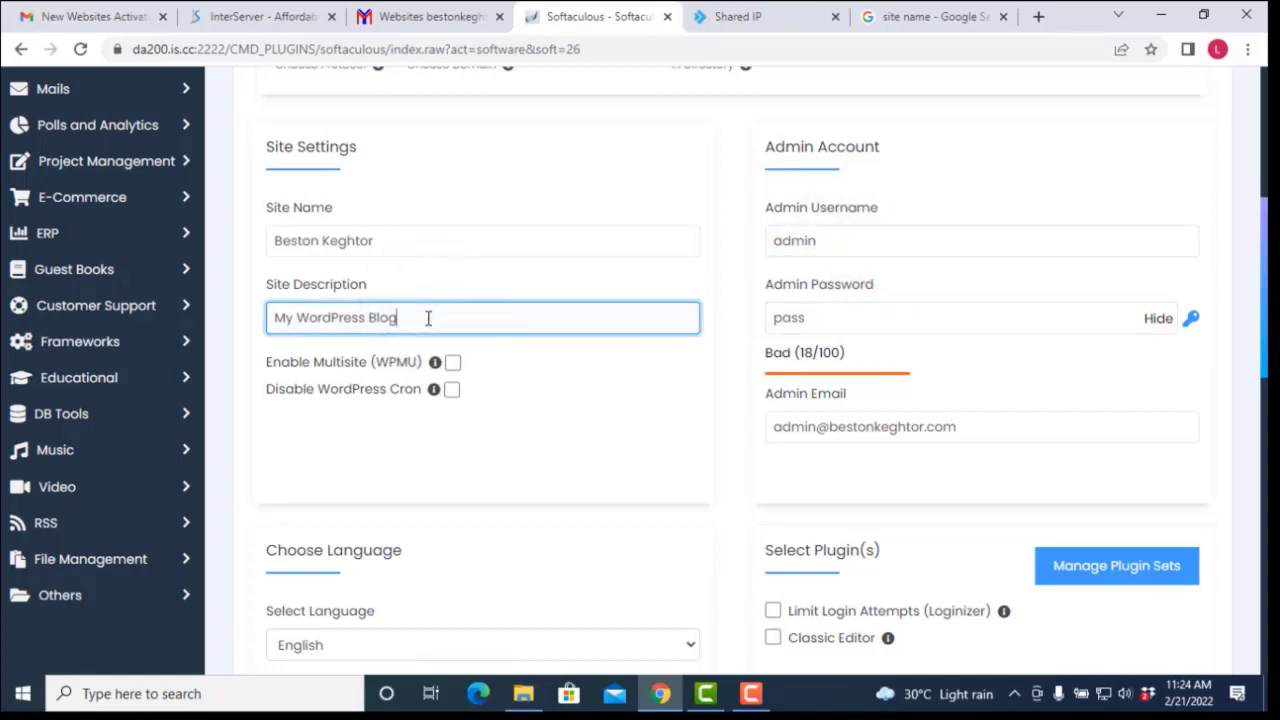
{"action": "key", "text": "ctrl+a"}
{"action": "key", "text": "BackSpace"}
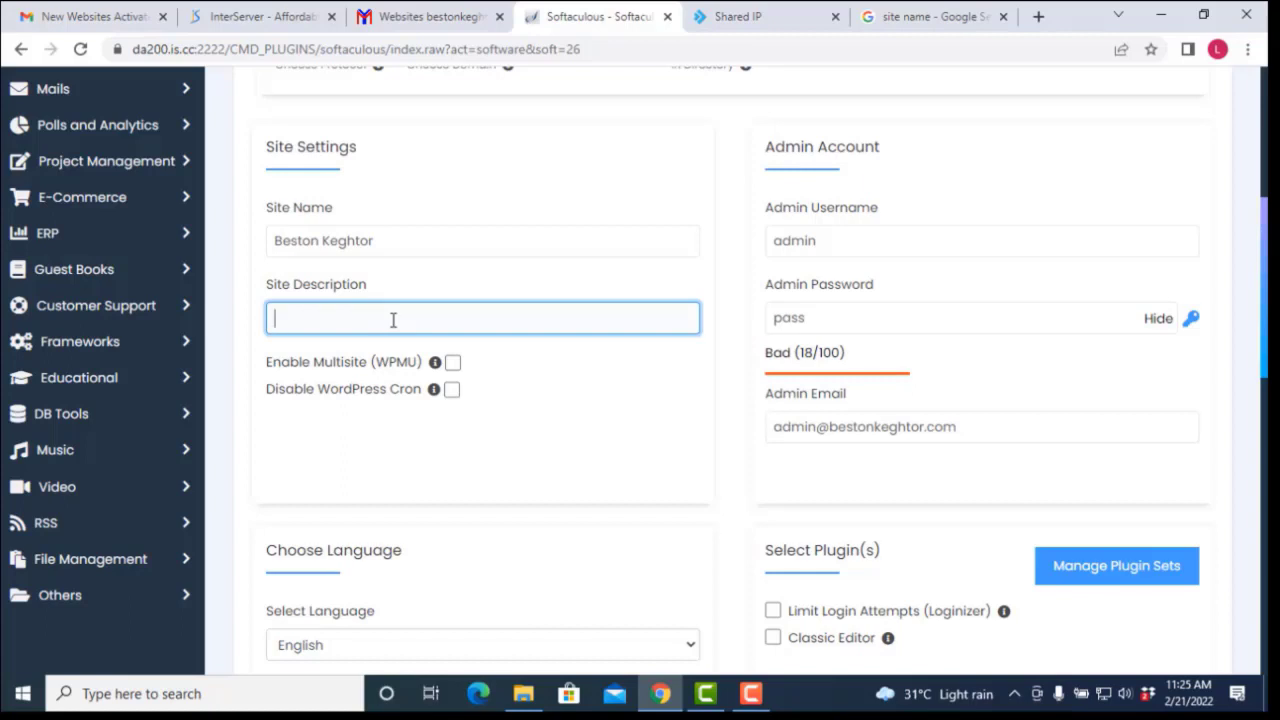
{"action": "type", "text": "Personal develo"}
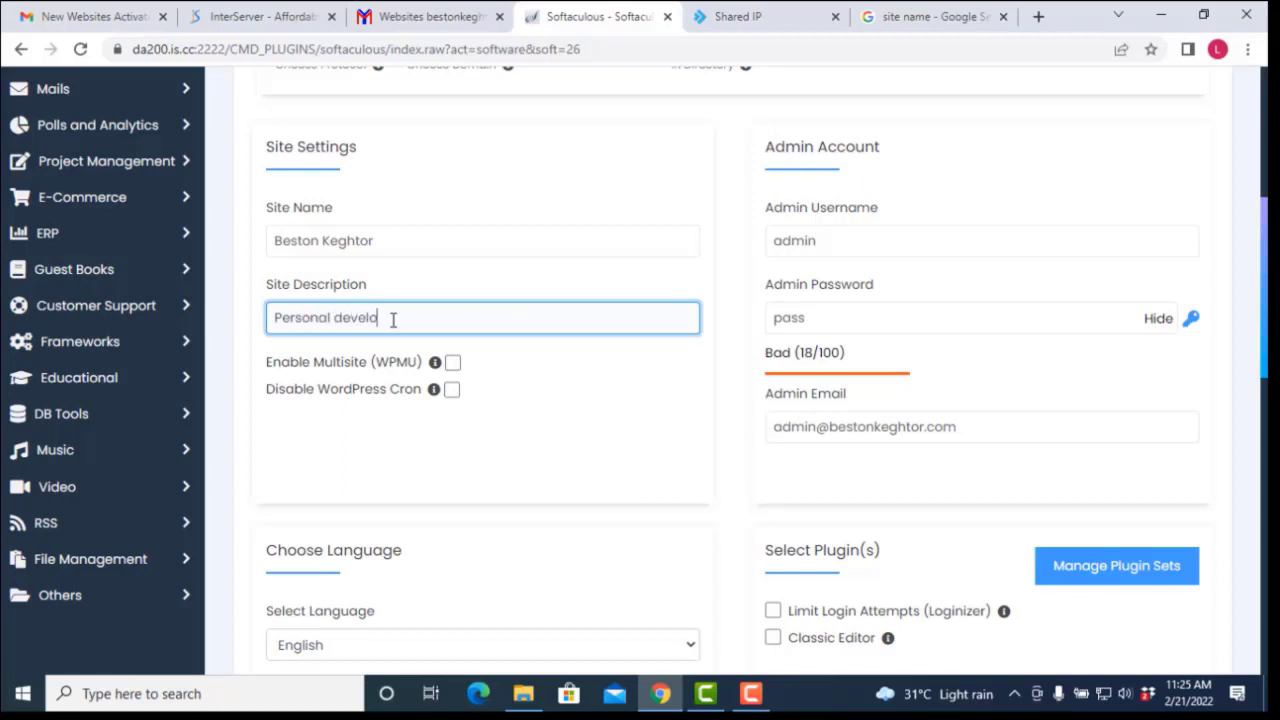
{"action": "type", "text": "pment, busines"}
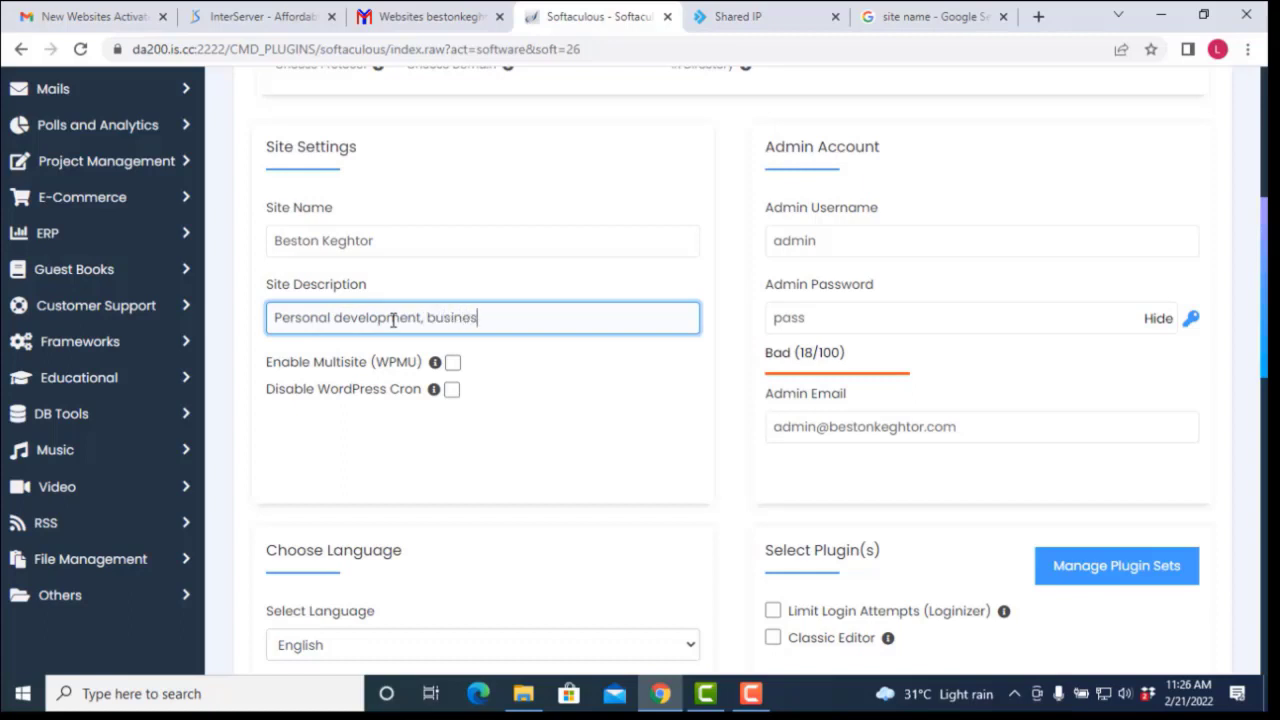
{"action": "key", "text": "BackSpace"}
{"action": "key", "text": "BackSpace"}
{"action": "key", "text": "BackSpace"}
{"action": "key", "text": "BackSpace"}
{"action": "key", "text": "BackSpace"}
{"action": "key", "text": "BackSpace"}
{"action": "type", "text": "usiness coaching and "}
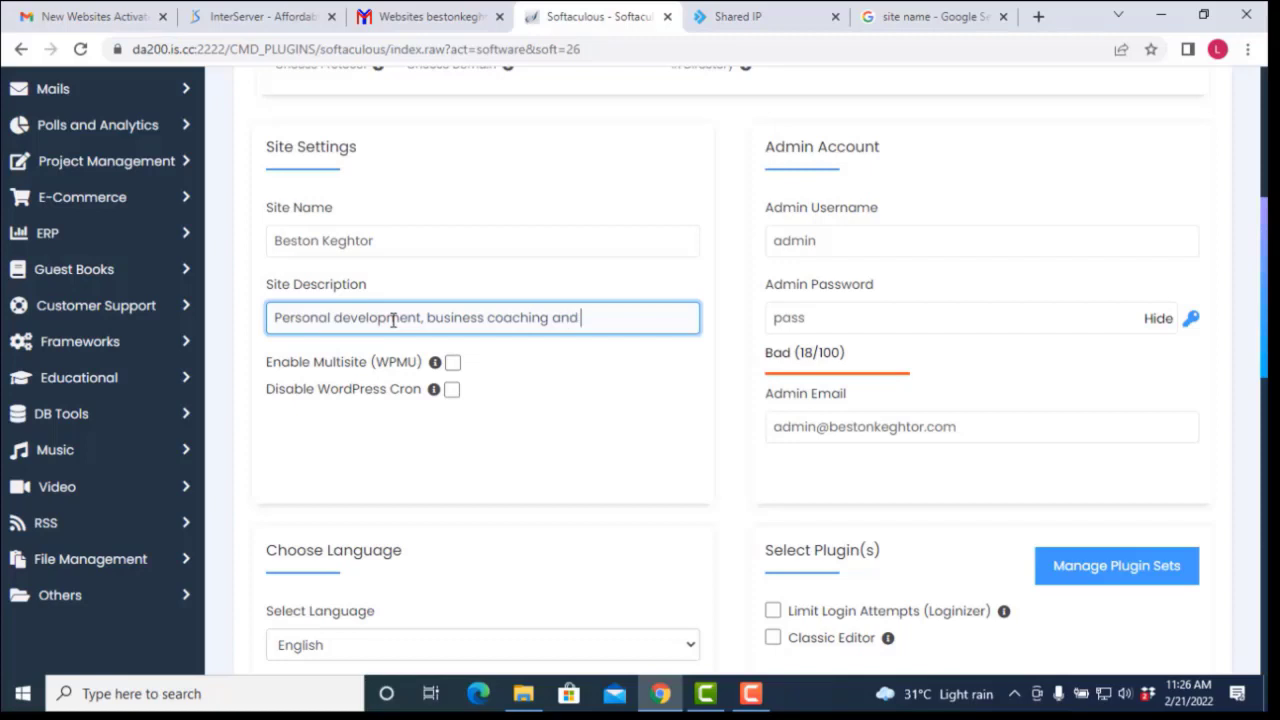
{"action": "type", "text": "digital skills"}
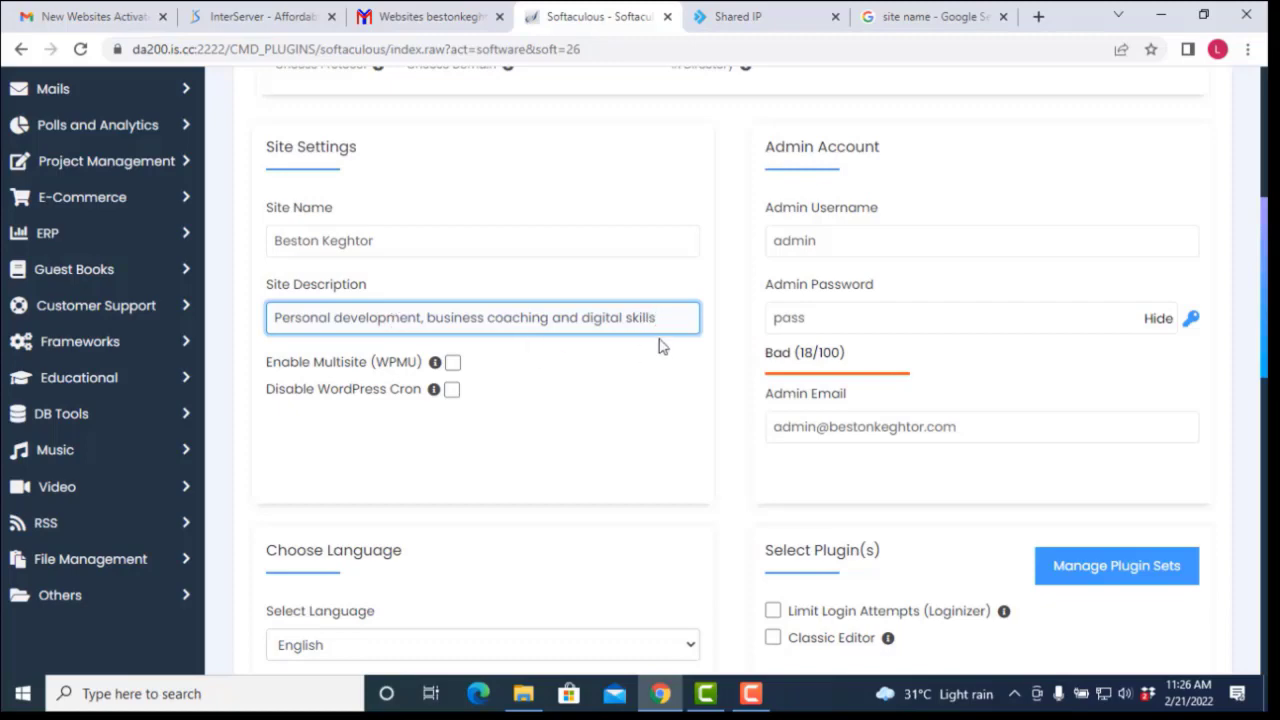
Step: Finish the site description and replace the default admin password with a Strong-rated one
{"action": "left_click", "coordinate": [718, 338]}
{"action": "scroll", "coordinate": [728, 260], "scroll_direction": "down", "scroll_amount": 1}
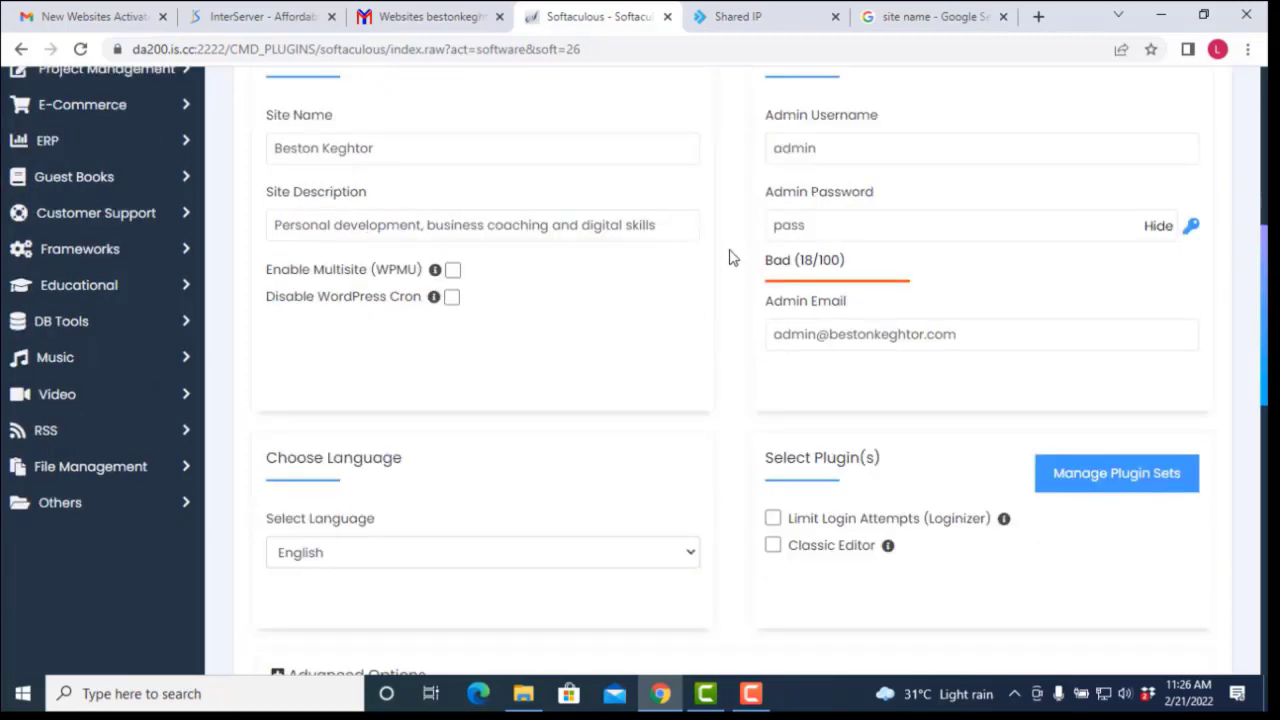
{"action": "left_click", "coordinate": [816, 222]}
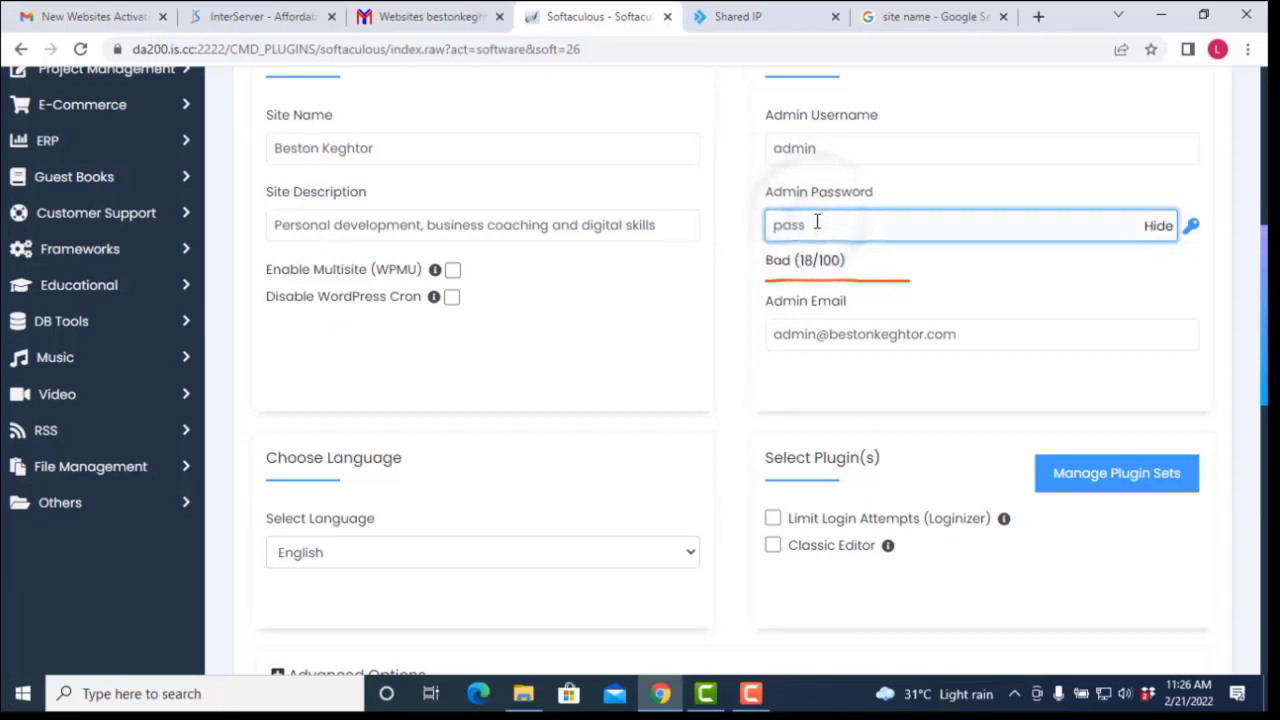
{"action": "key", "text": "BackSpace"}
{"action": "key", "text": "BackSpace"}
{"action": "key", "text": "BackSpace"}
{"action": "key", "text": "BackSpace"}
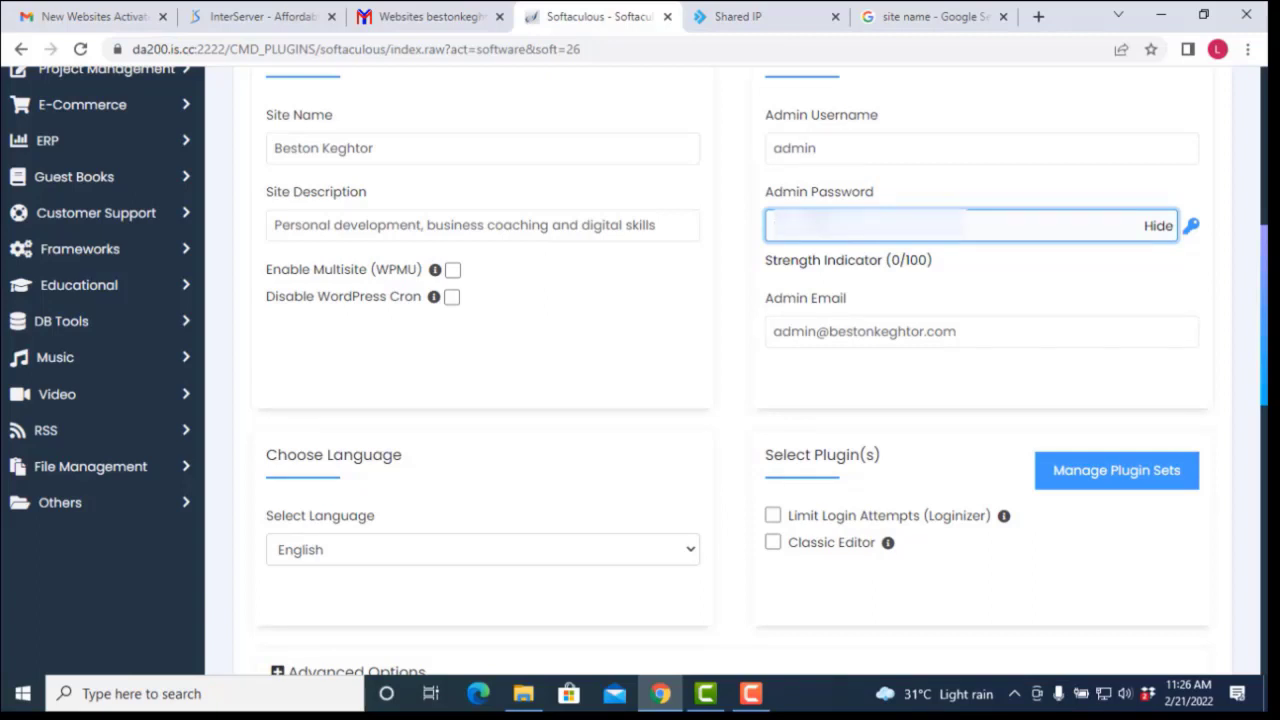
{"action": "type", "text": "******"}
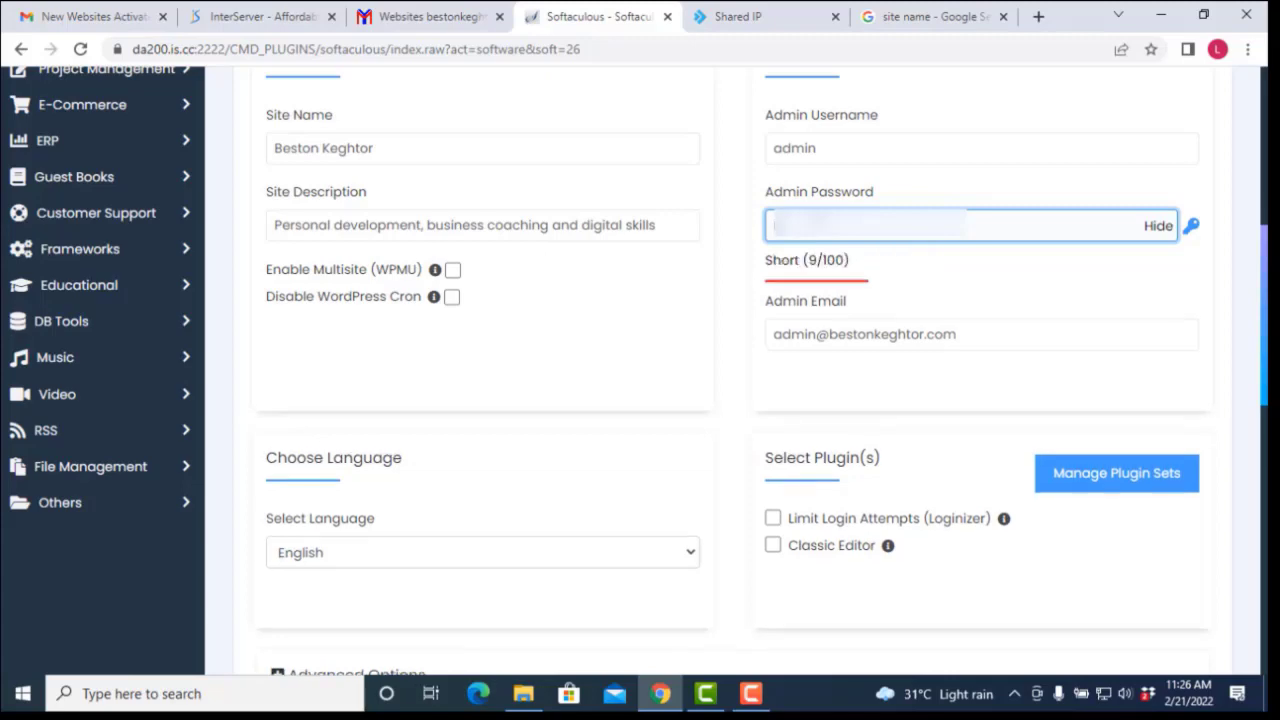
{"action": "type", "text": "***"}
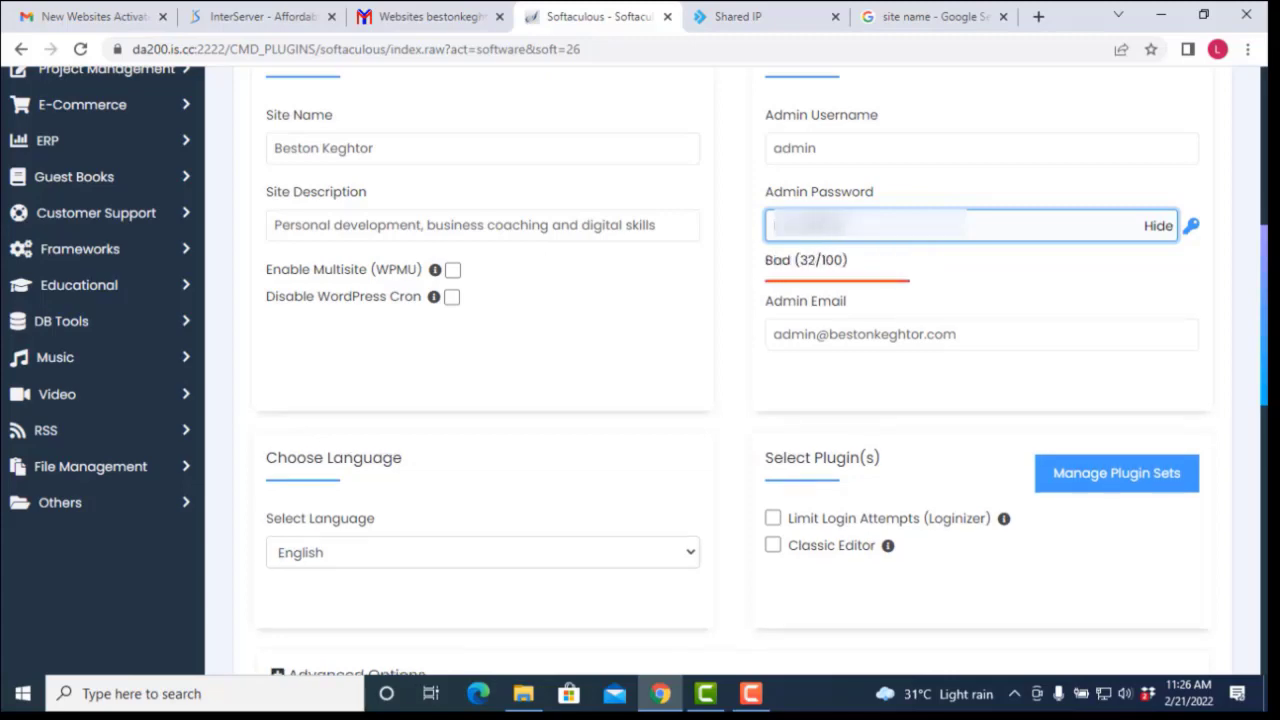
{"action": "type", "text": "***"}
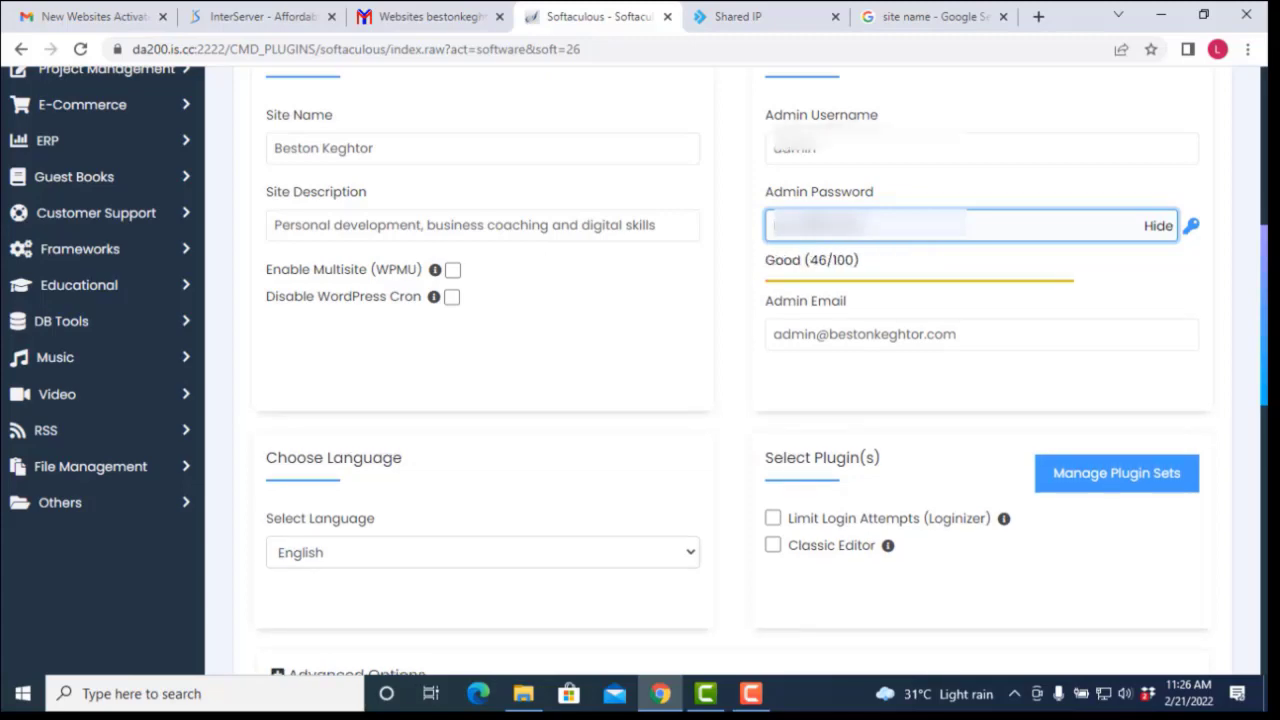
Step: Delete the old name before @ in the Admin Email field
{"action": "scroll", "coordinate": [671, 266], "scroll_direction": "down", "scroll_amount": 1}
{"action": "left_click", "coordinate": [813, 250]}
{"action": "double_click", "coordinate": [813, 242]}
{"action": "key", "text": "BackSpace"}
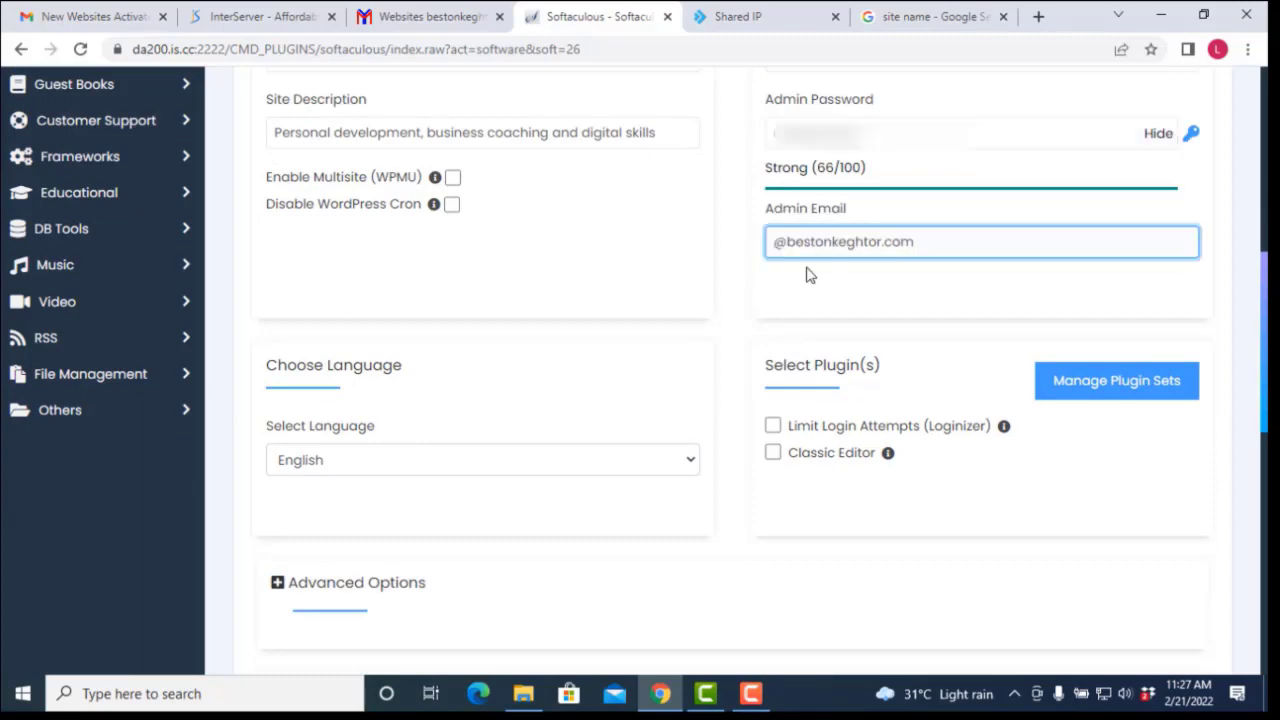
Step: Enter 'admin' as the name before @ in the admin e-mail address
{"action": "type", "text": "admin"}
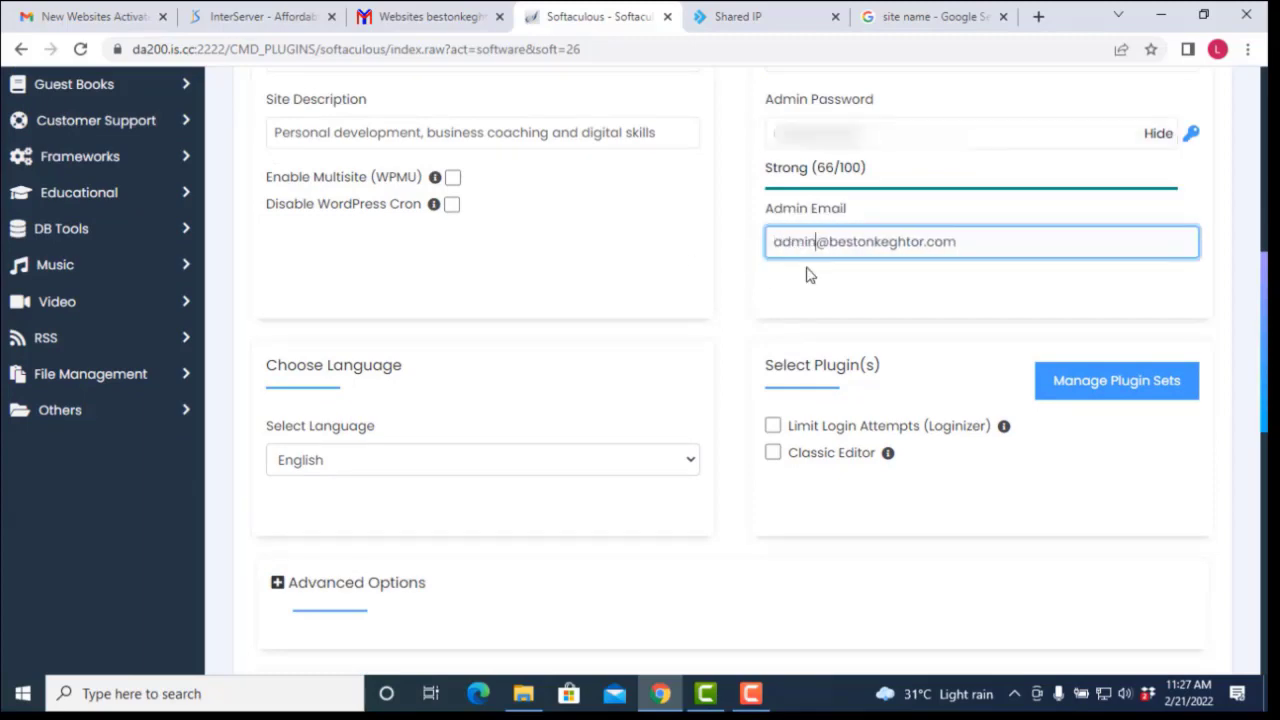
{"action": "scroll", "coordinate": [709, 234], "scroll_direction": "down", "scroll_amount": 7}
{"action": "scroll", "coordinate": [622, 184], "scroll_direction": "up", "scroll_amount": 2}
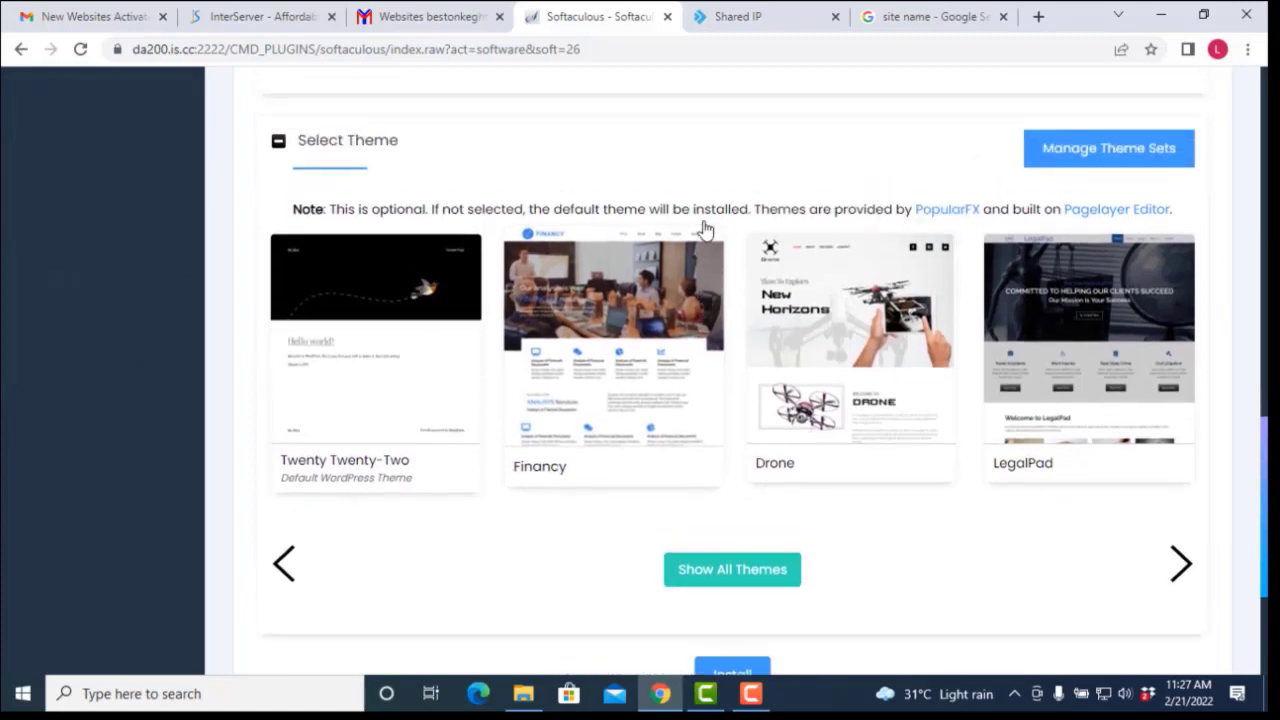
{"action": "scroll", "coordinate": [615, 182], "scroll_direction": "up", "scroll_amount": 1}
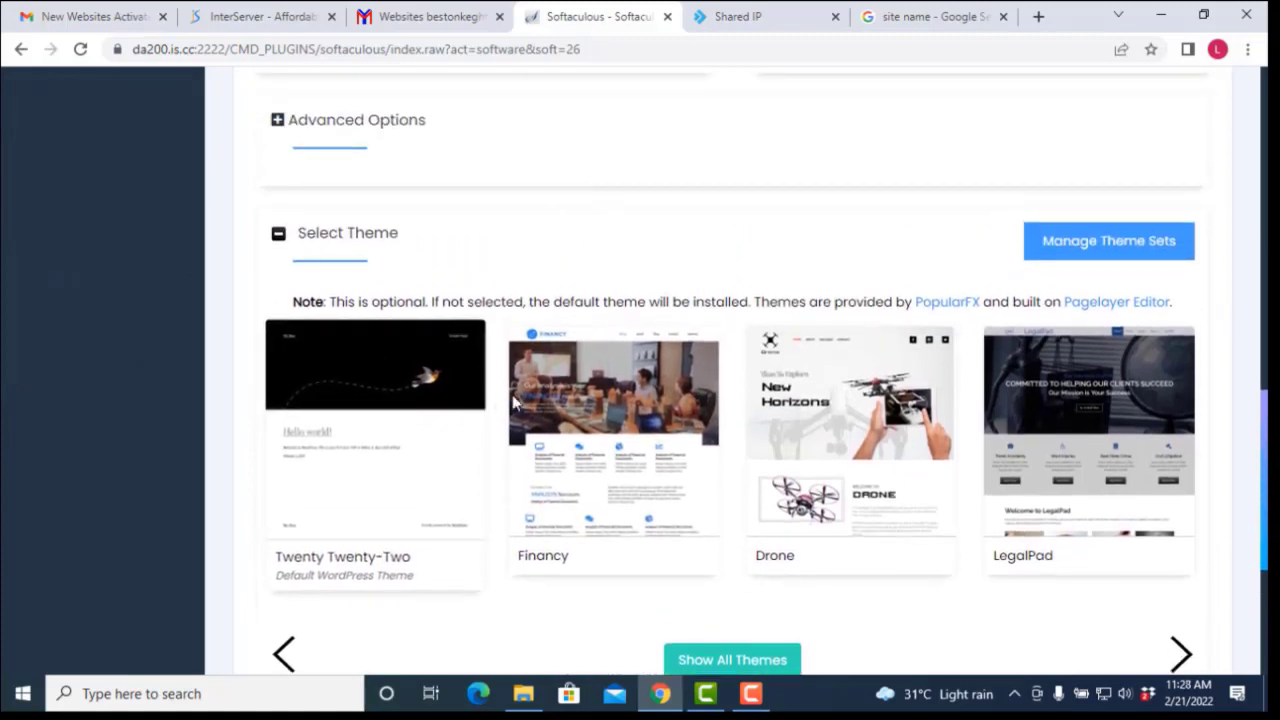
{"action": "scroll", "coordinate": [640, 395], "scroll_direction": "down", "scroll_amount": 1}
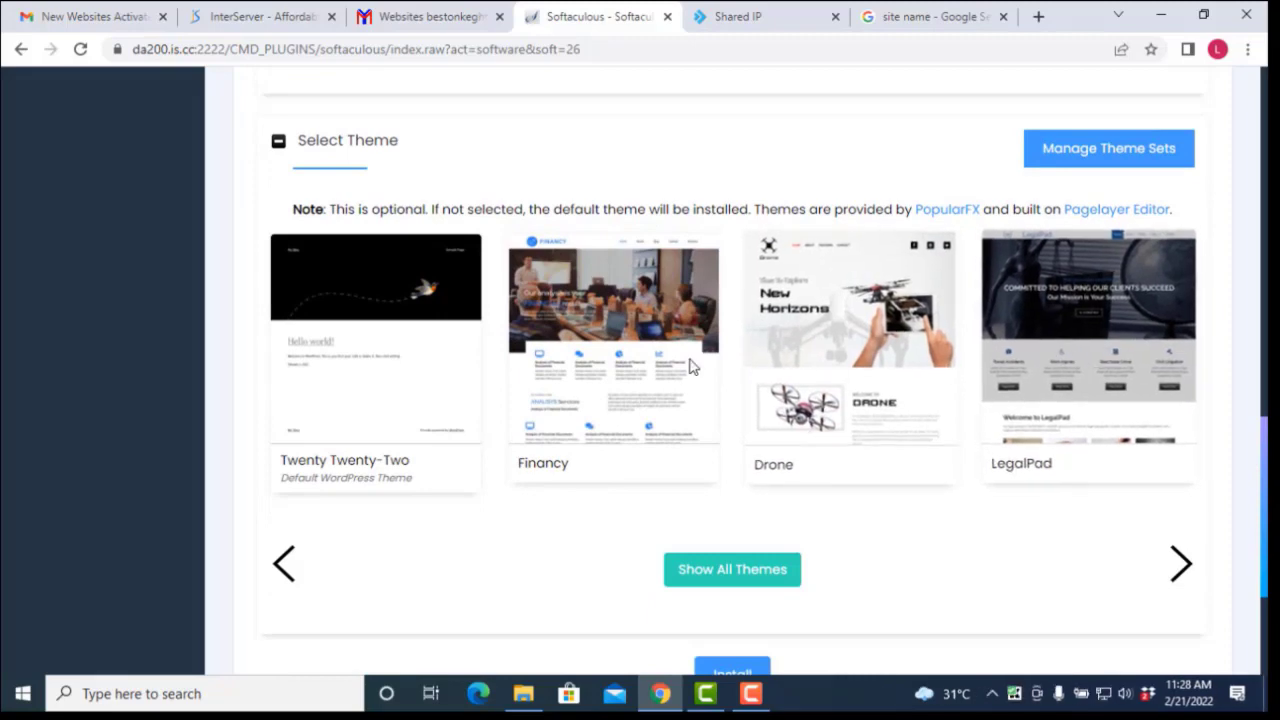
Step: Page the theme carousel to the set with CountDown, Photographer, TattooSalon and Real Estate
{"action": "left_click", "coordinate": [1182, 566]}
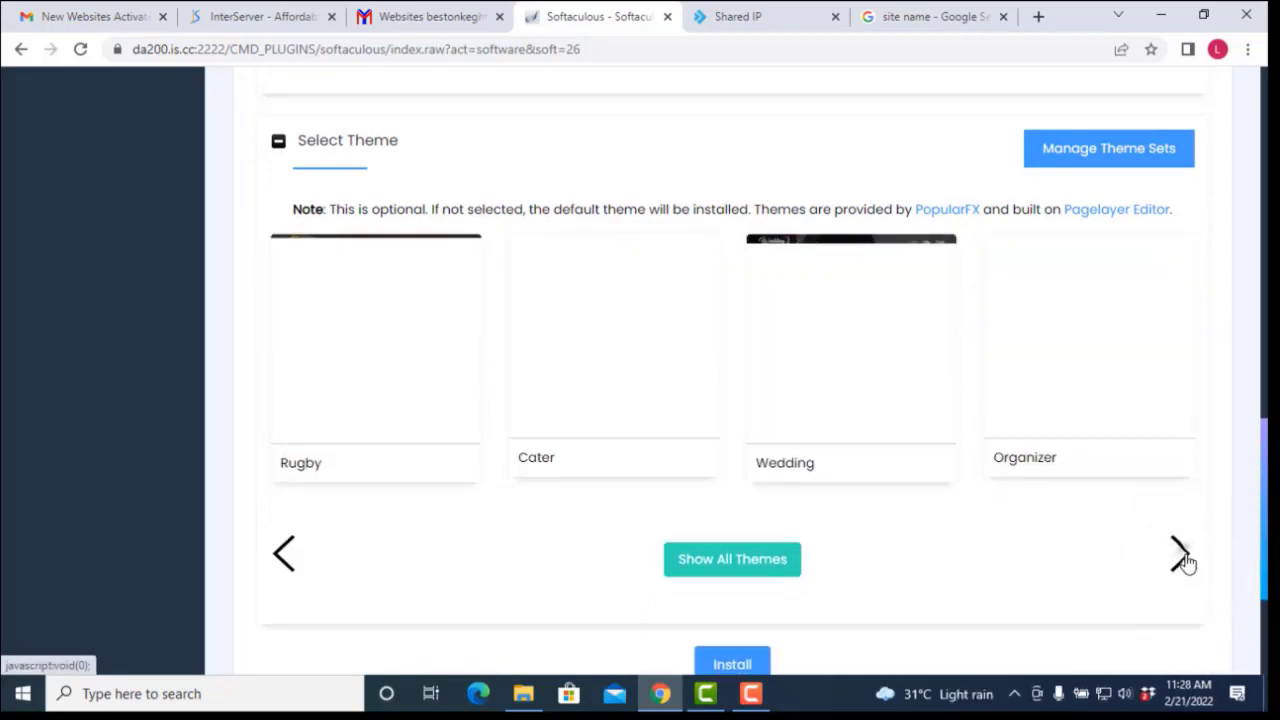
{"action": "left_click", "coordinate": [1183, 561]}
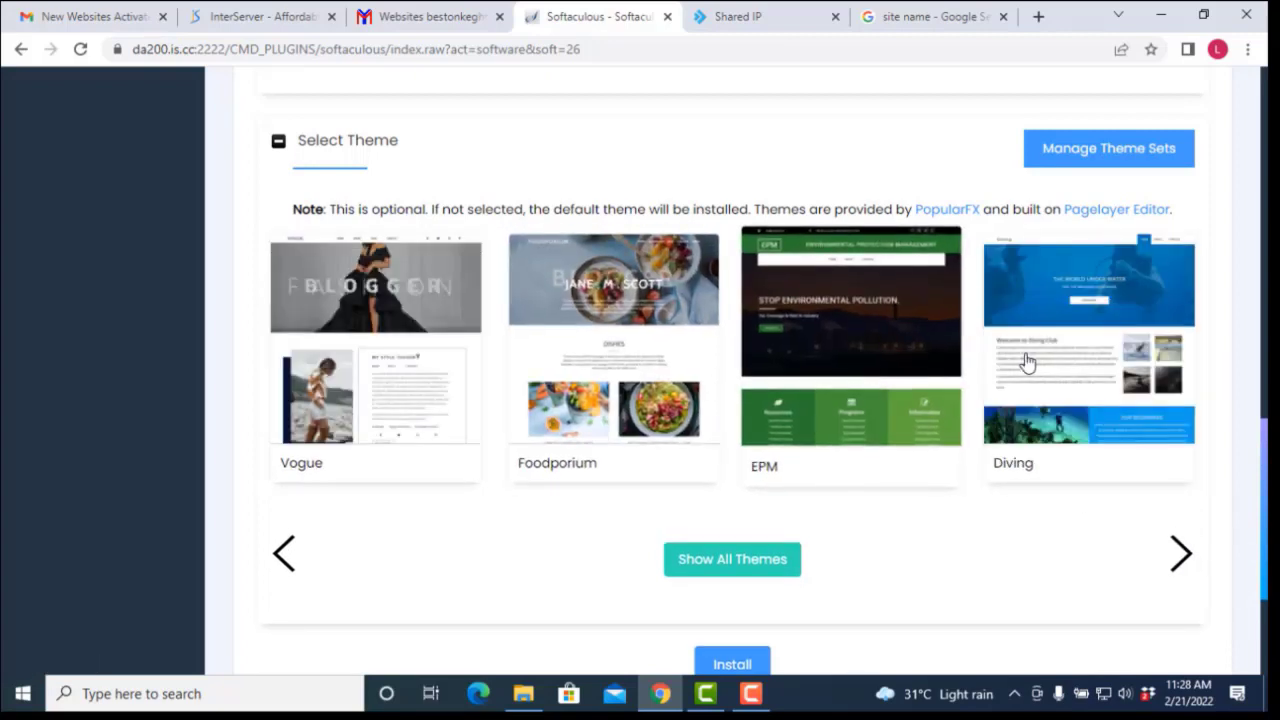
{"action": "left_click", "coordinate": [1187, 558]}
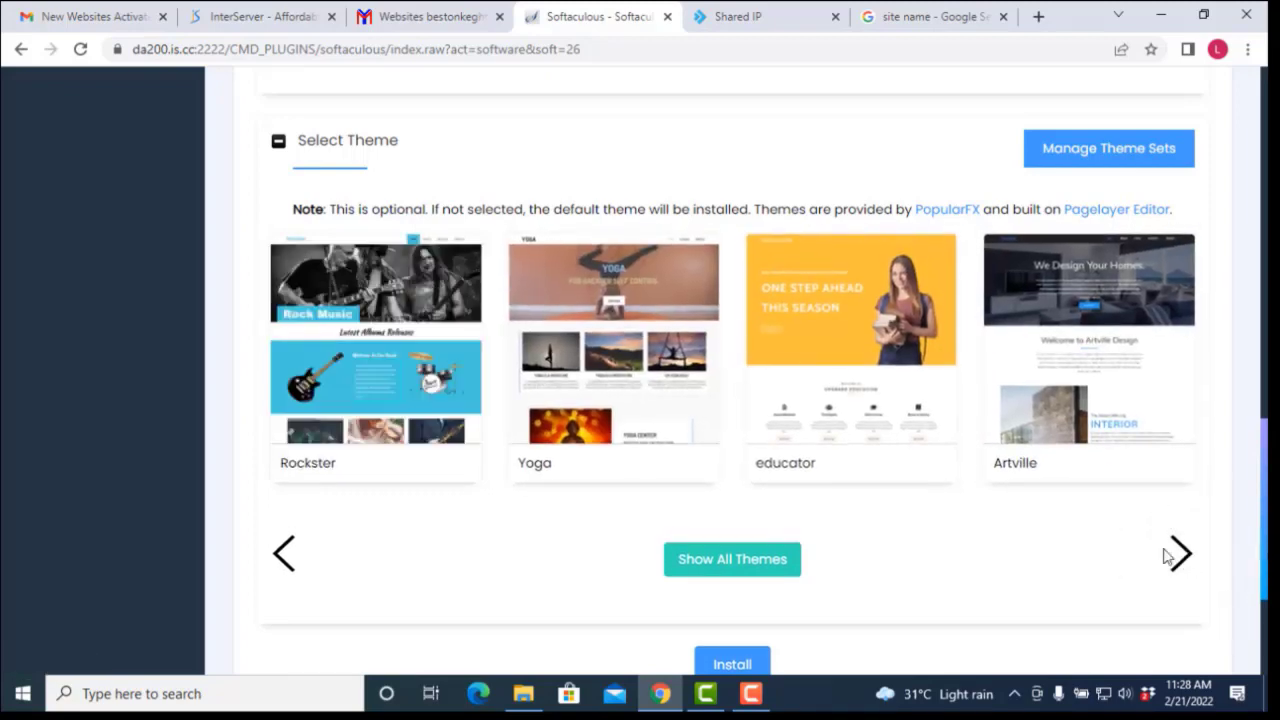
{"action": "left_click", "coordinate": [1182, 558]}
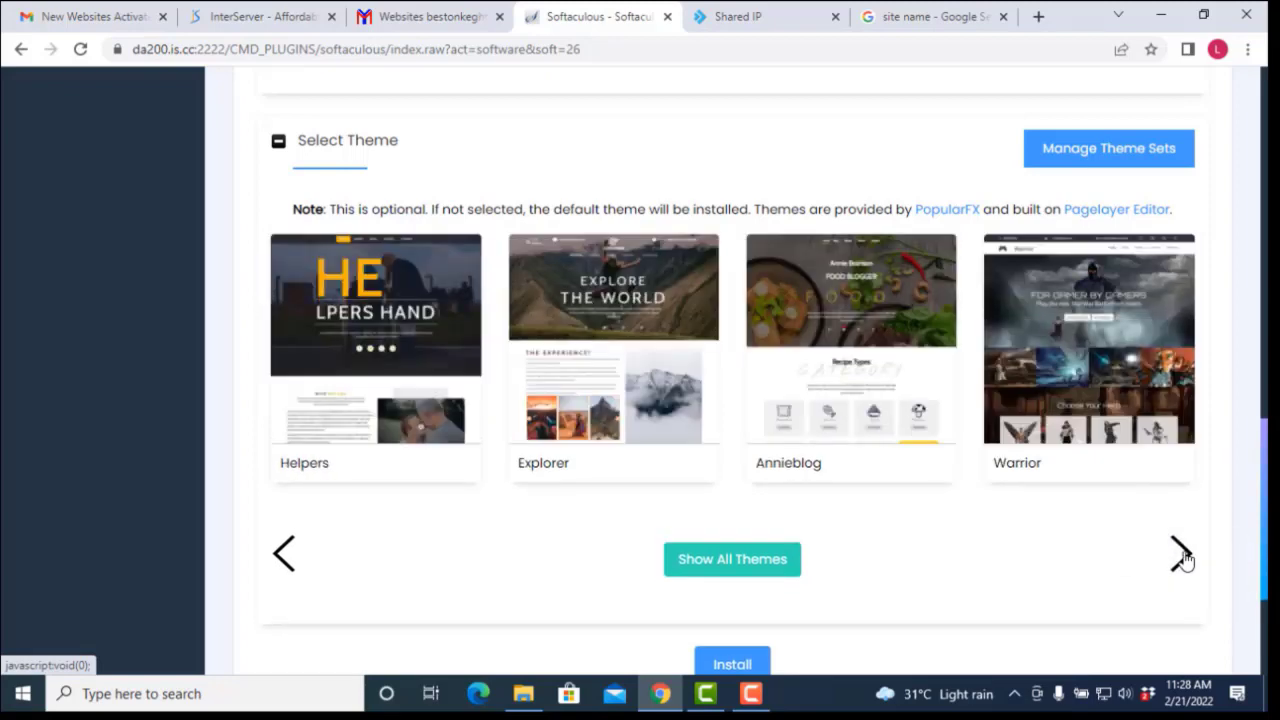
{"action": "left_click", "coordinate": [1182, 558]}
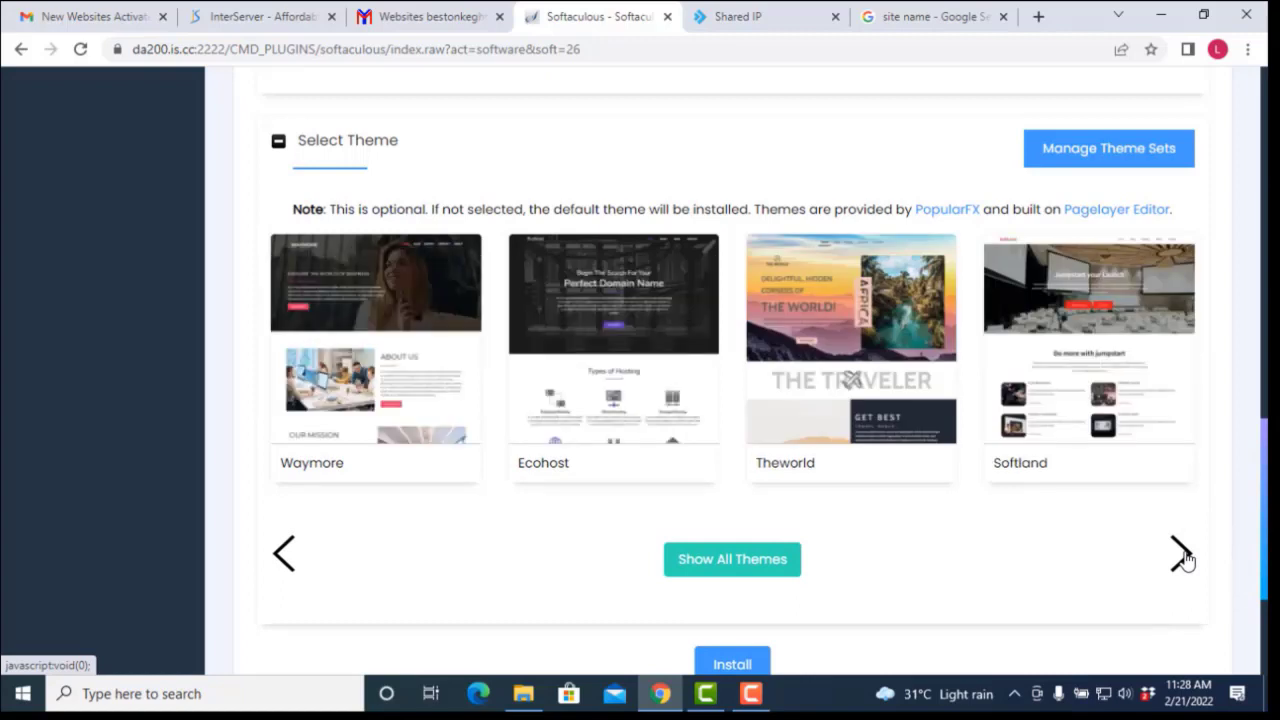
{"action": "left_click", "coordinate": [1182, 558]}
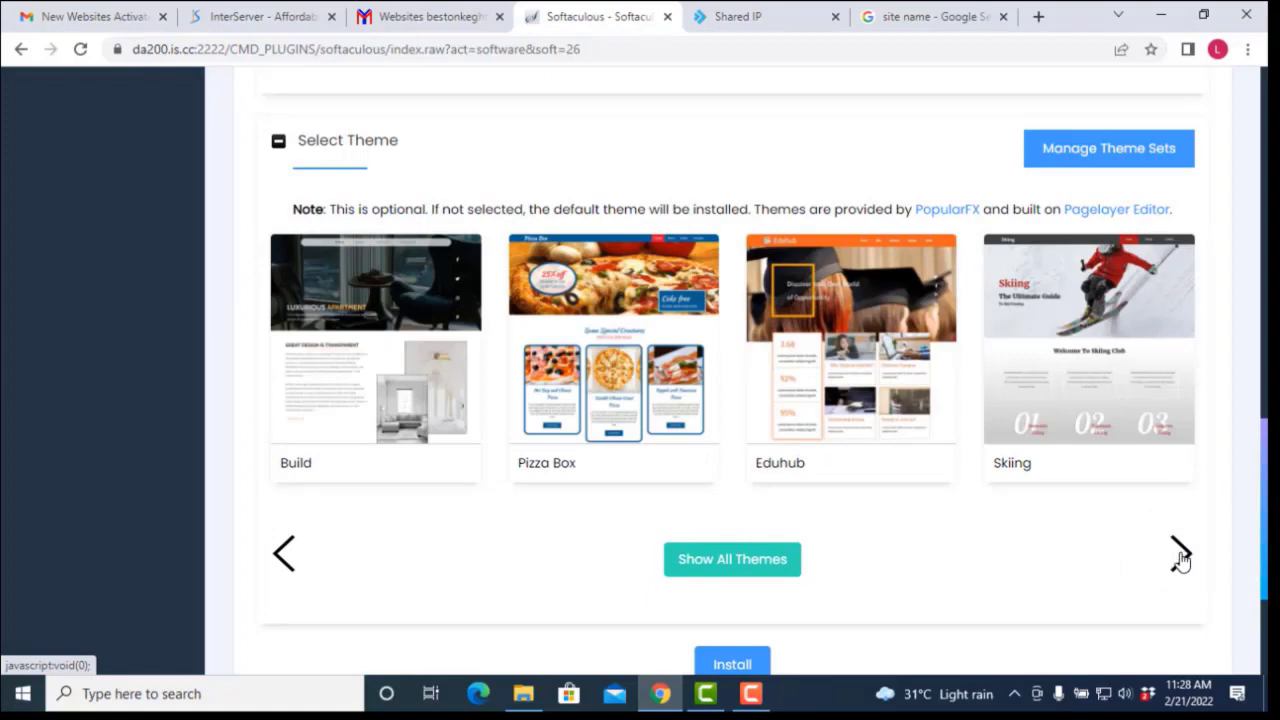
{"action": "scroll", "coordinate": [1182, 558], "scroll_direction": "up", "scroll_amount": 1}
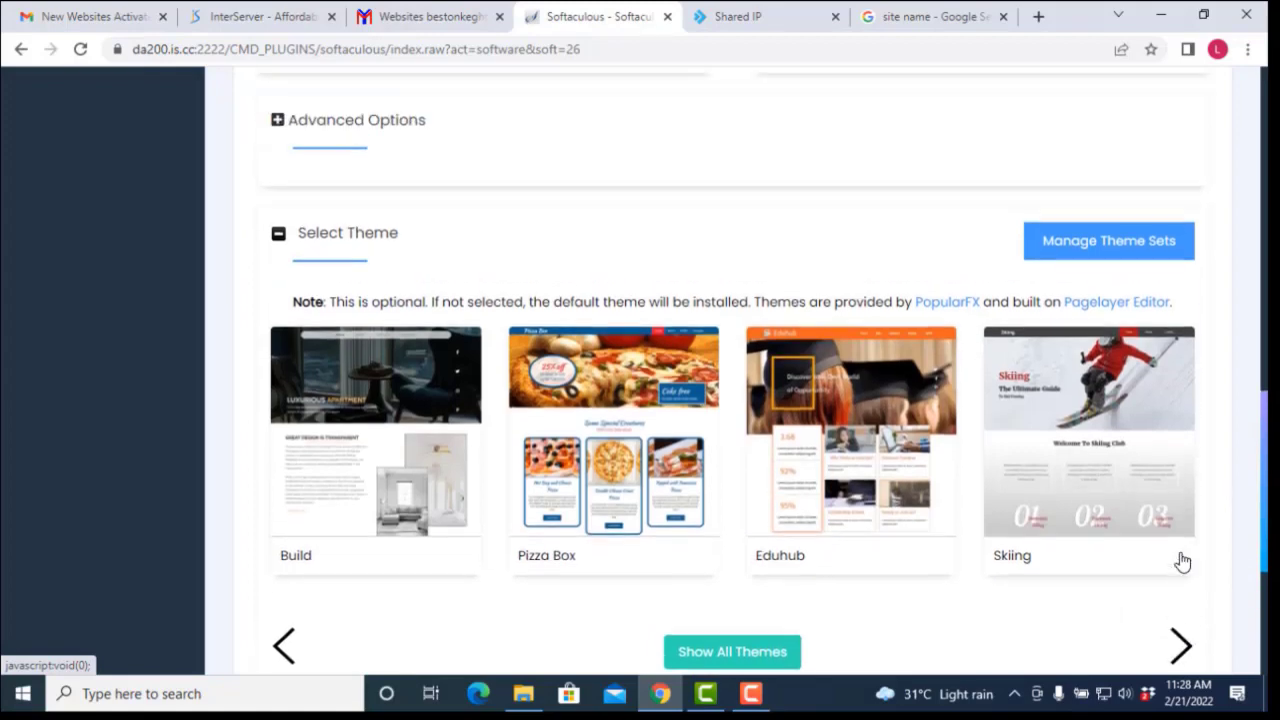
{"action": "left_click", "coordinate": [1182, 648]}
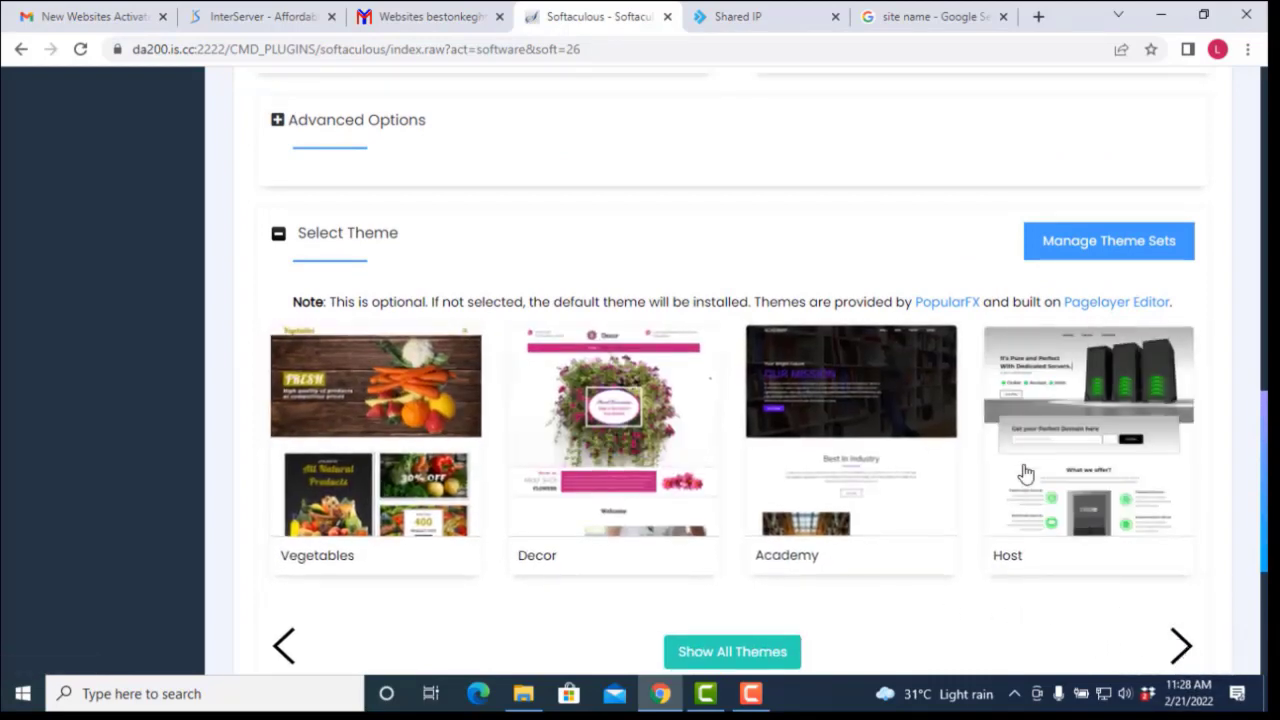
{"action": "left_click", "coordinate": [1182, 648]}
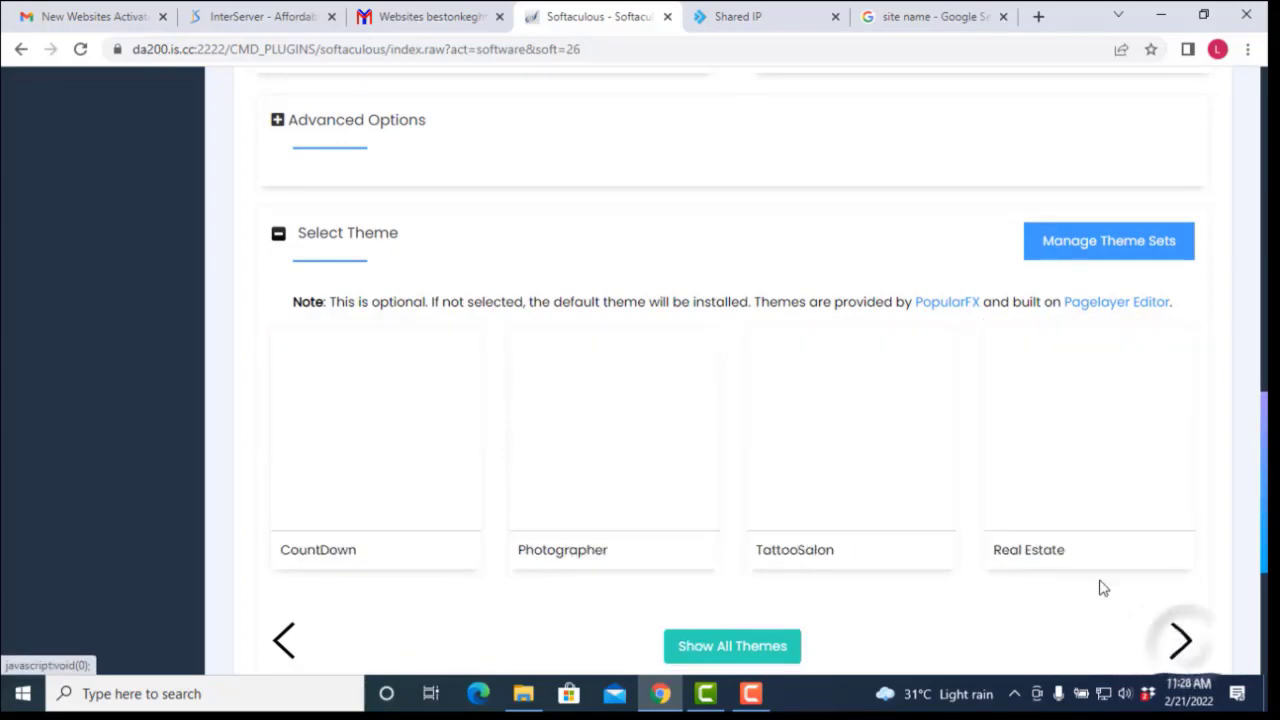
{"action": "scroll", "coordinate": [668, 348], "scroll_direction": "down", "scroll_amount": 2}
{"action": "scroll", "coordinate": [660, 345], "scroll_direction": "down", "scroll_amount": 2}
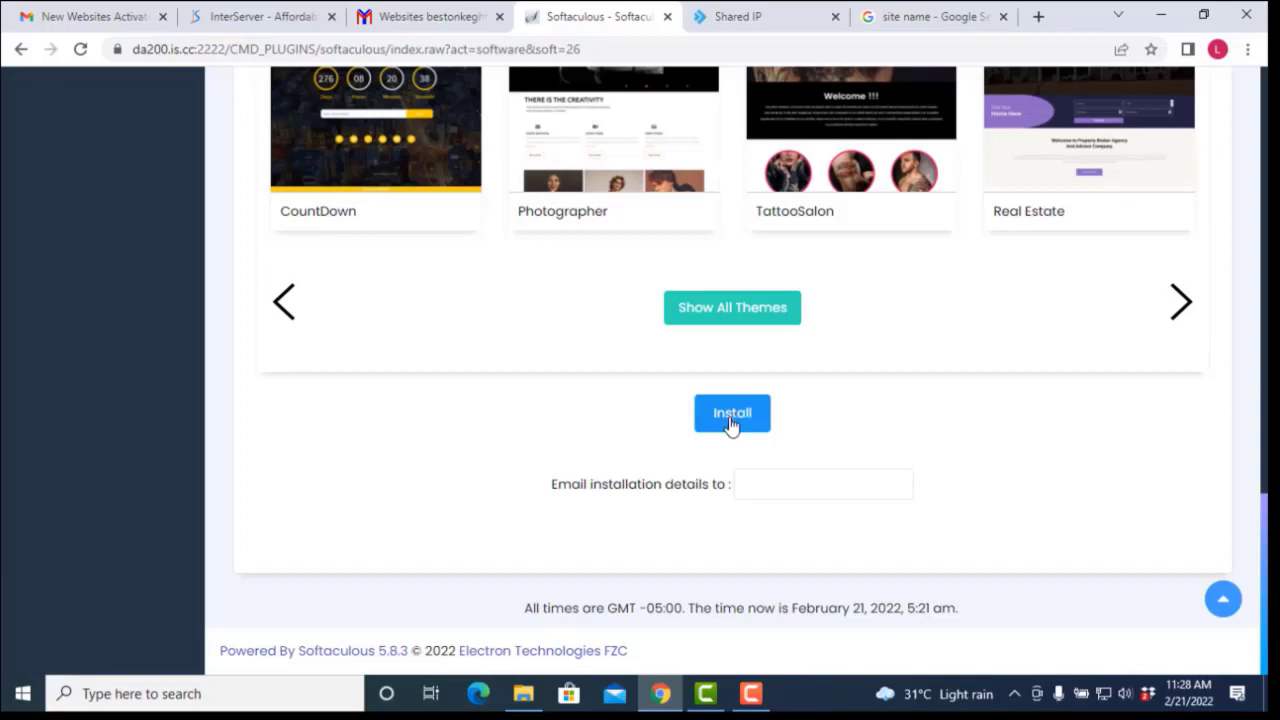
{"action": "scroll", "coordinate": [668, 472], "scroll_direction": "up", "scroll_amount": 2}
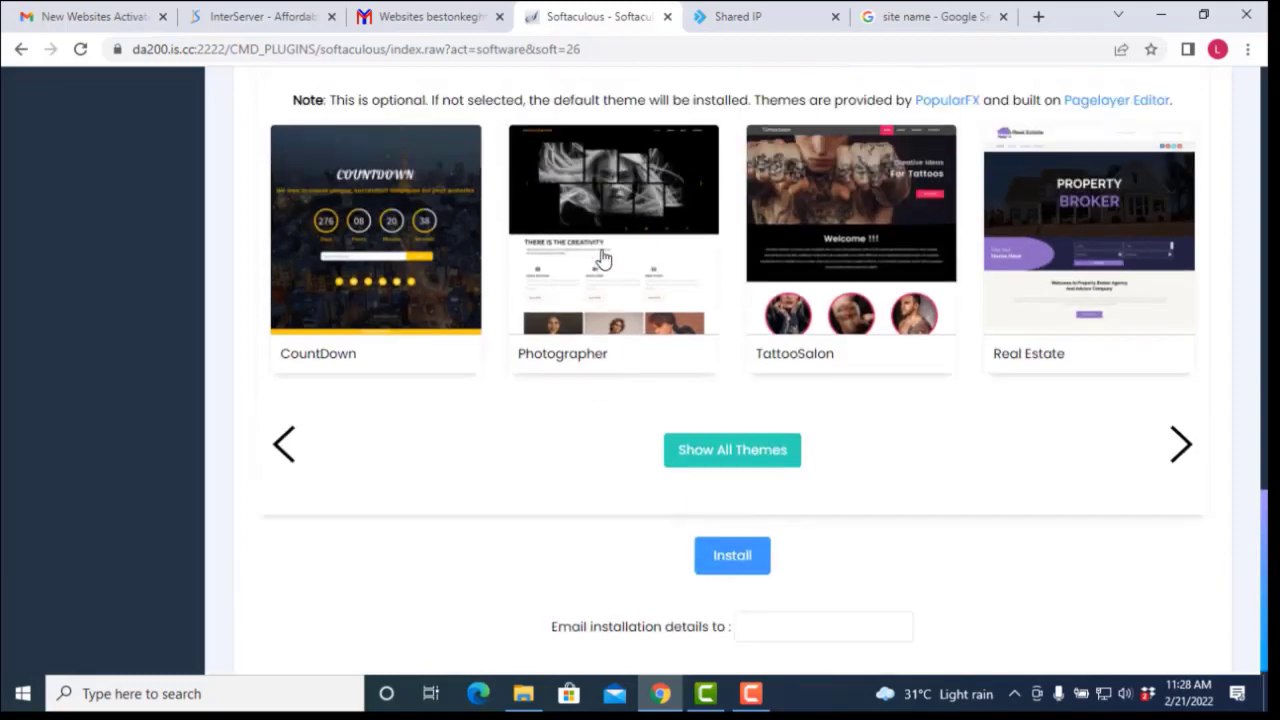
{"action": "scroll", "coordinate": [934, 308], "scroll_direction": "down", "scroll_amount": 1}
{"action": "scroll", "coordinate": [934, 308], "scroll_direction": "up", "scroll_amount": 3}
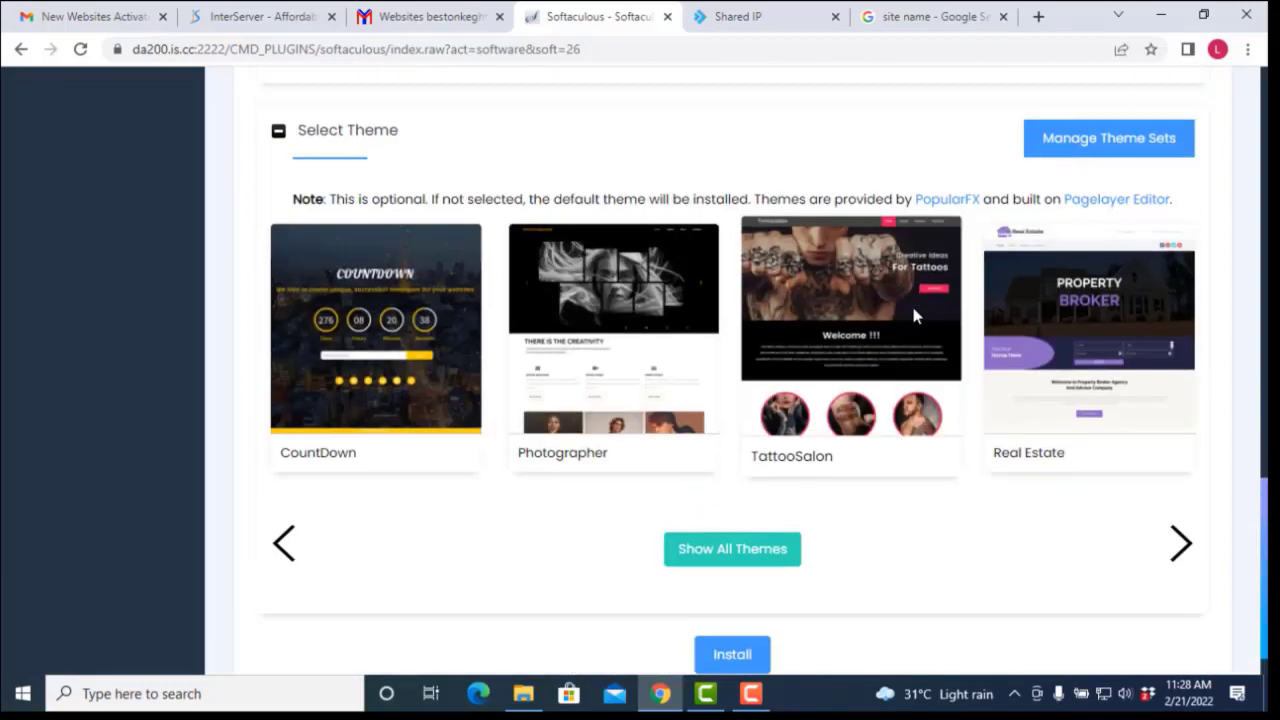
{"action": "scroll", "coordinate": [870, 365], "scroll_direction": "down", "scroll_amount": 4}
Step: Install WordPress on bestonkeghtor.com, declining to save the password, and open the Administrative URL
{"action": "left_click", "coordinate": [754, 425]}
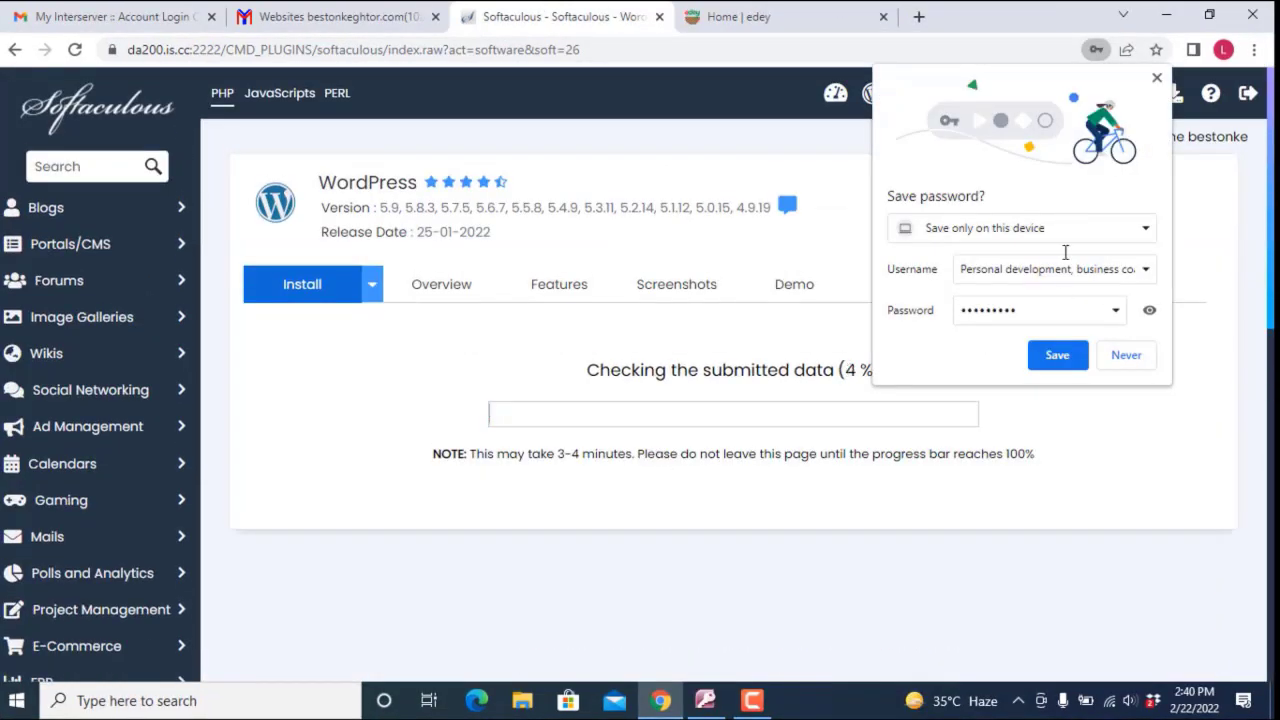
{"action": "left_click", "coordinate": [1157, 78]}
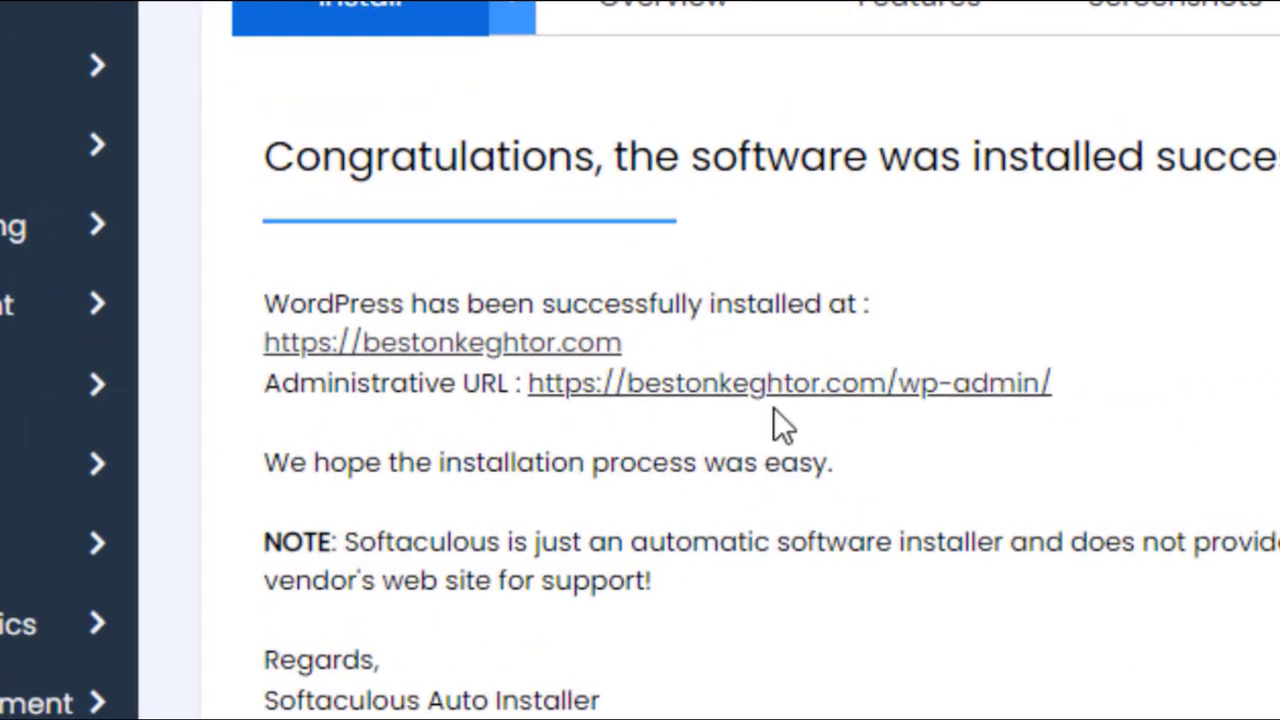
{"action": "left_click", "coordinate": [845, 406]}
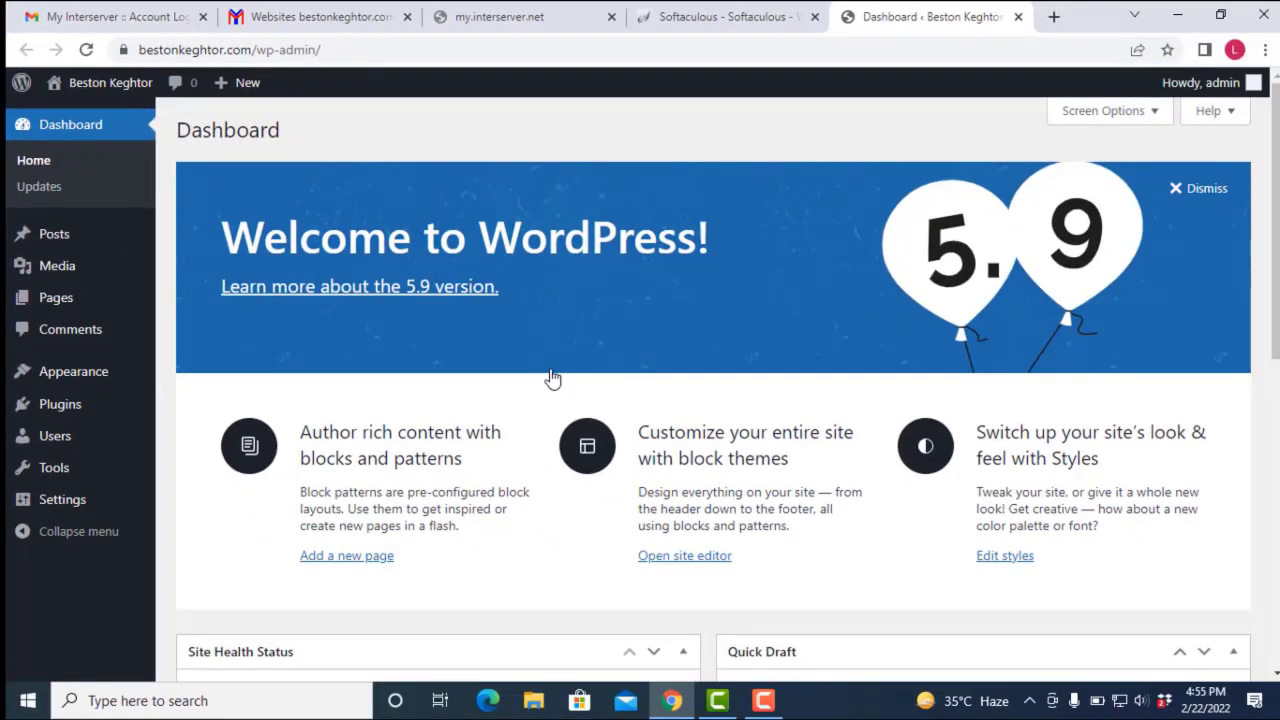
Step: Look over the new WordPress 5.9 dashboard and its Welcome to WordPress banner
{"action": "scroll", "coordinate": [439, 200], "scroll_direction": "down", "scroll_amount": 7}
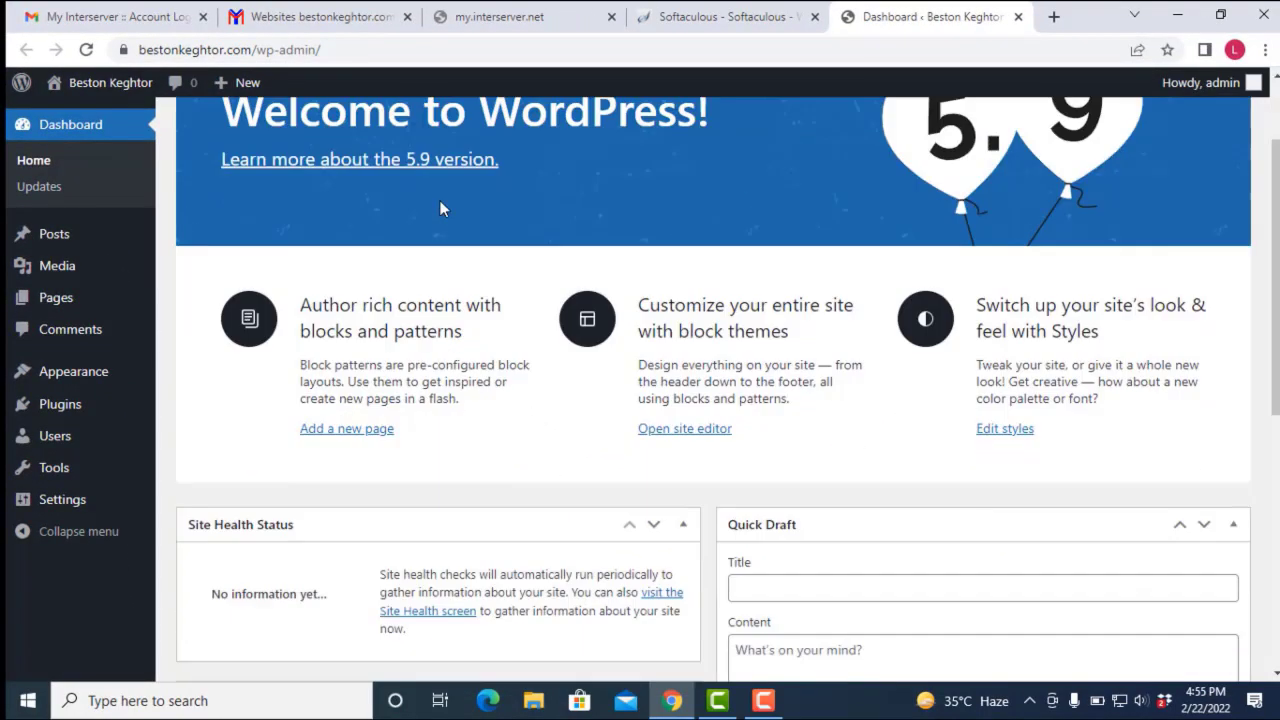
{"action": "scroll", "coordinate": [443, 208], "scroll_direction": "up", "scroll_amount": 7}
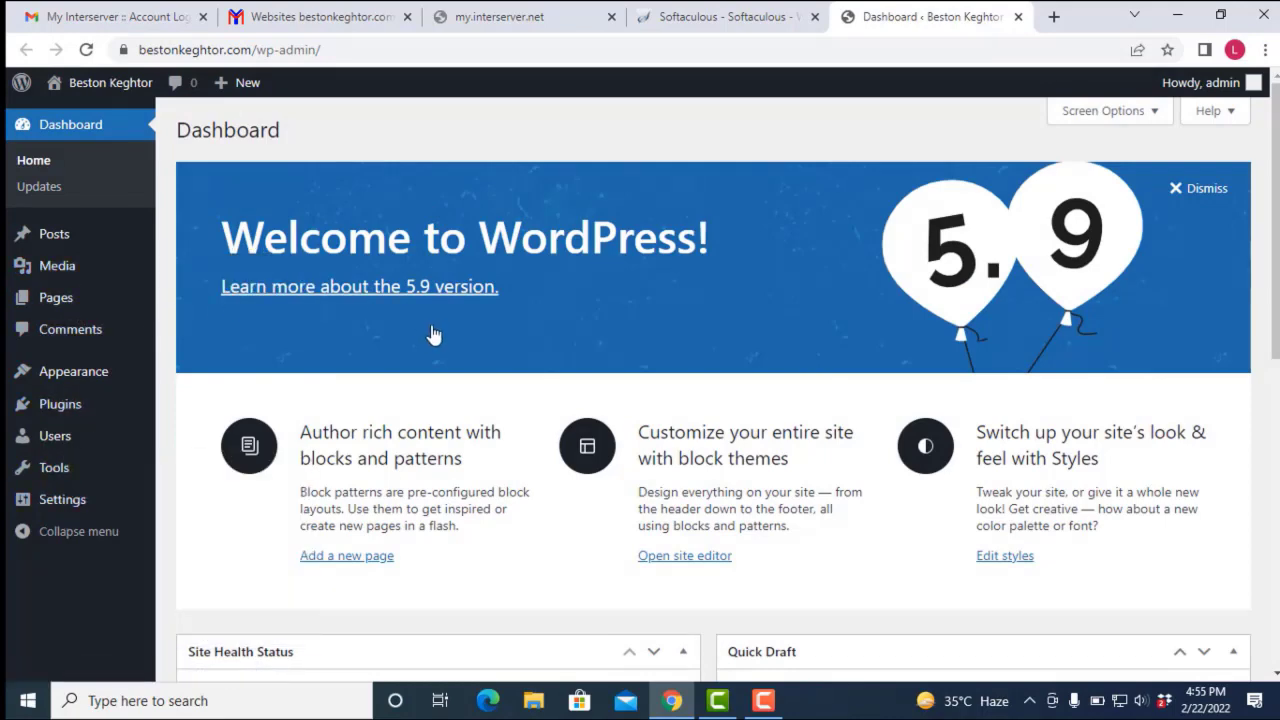
{"action": "mouse_move", "coordinate": [55, 233]}
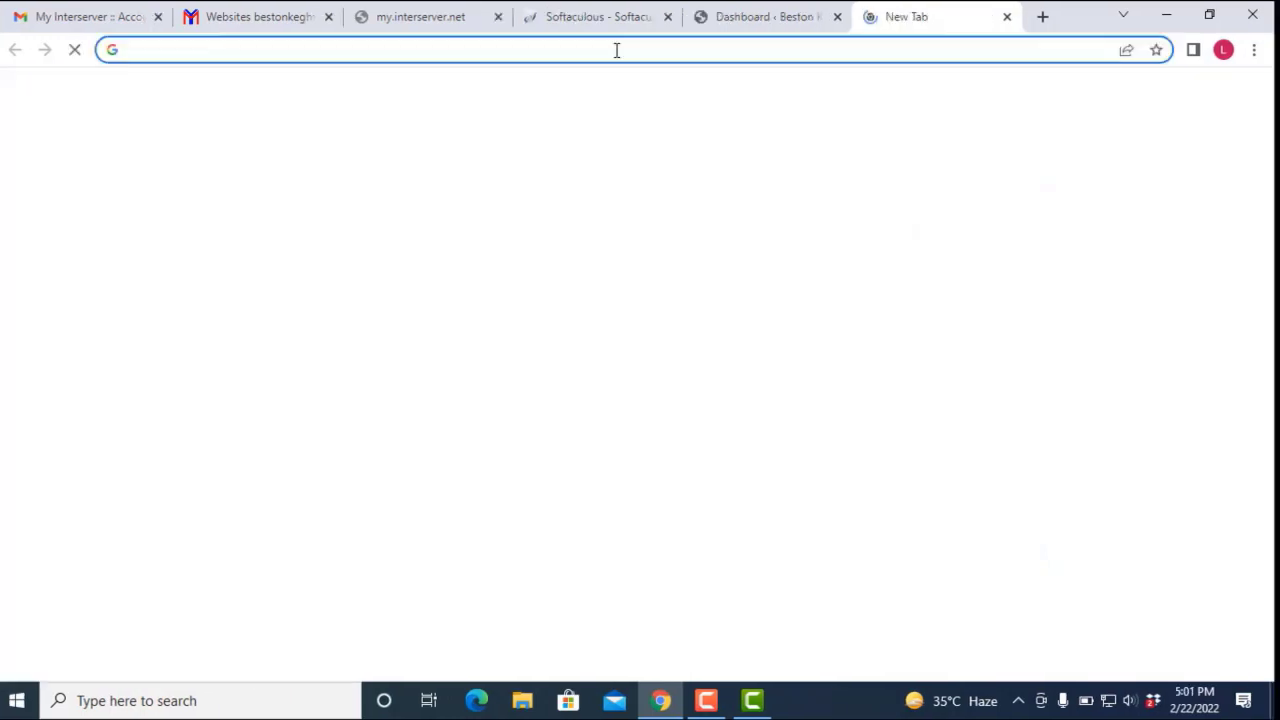
Step: Load bestonkeghtor.com/login in the new tab and log in with the prefilled admin credentials
{"action": "type", "text": "be"}
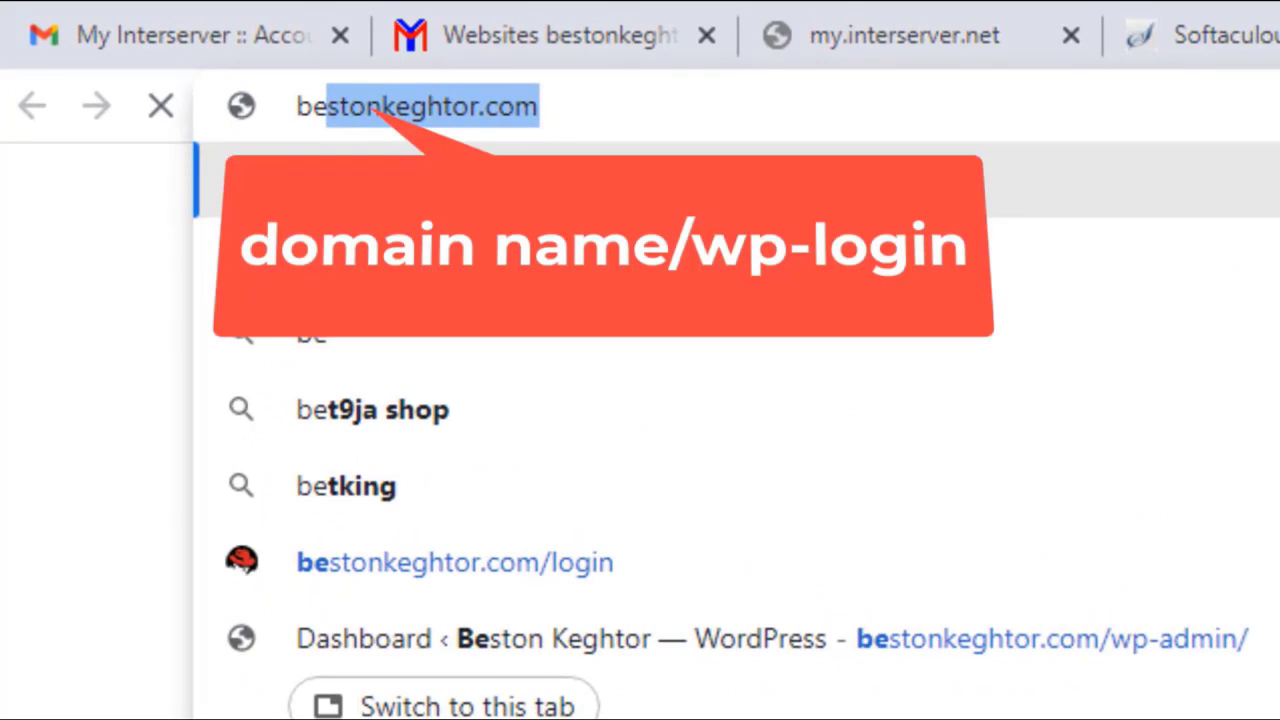
{"action": "type", "text": "stonkeghtor"}
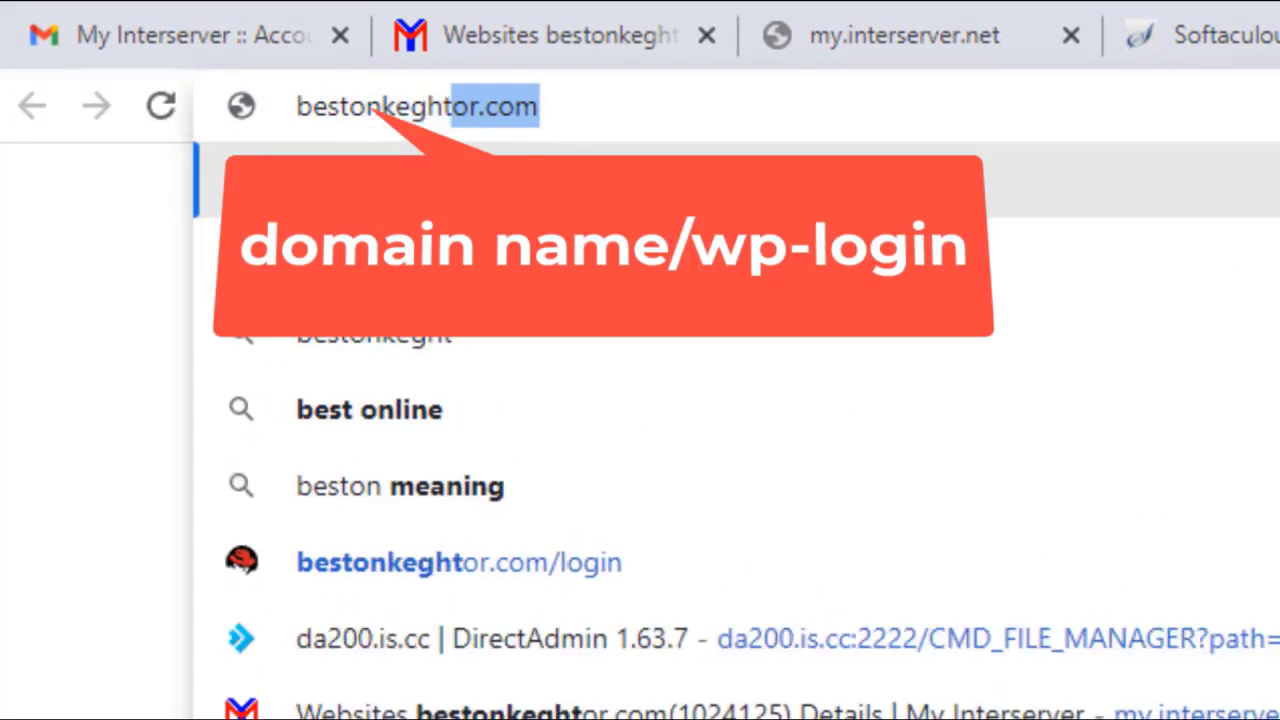
{"action": "type", "text": ".com"}
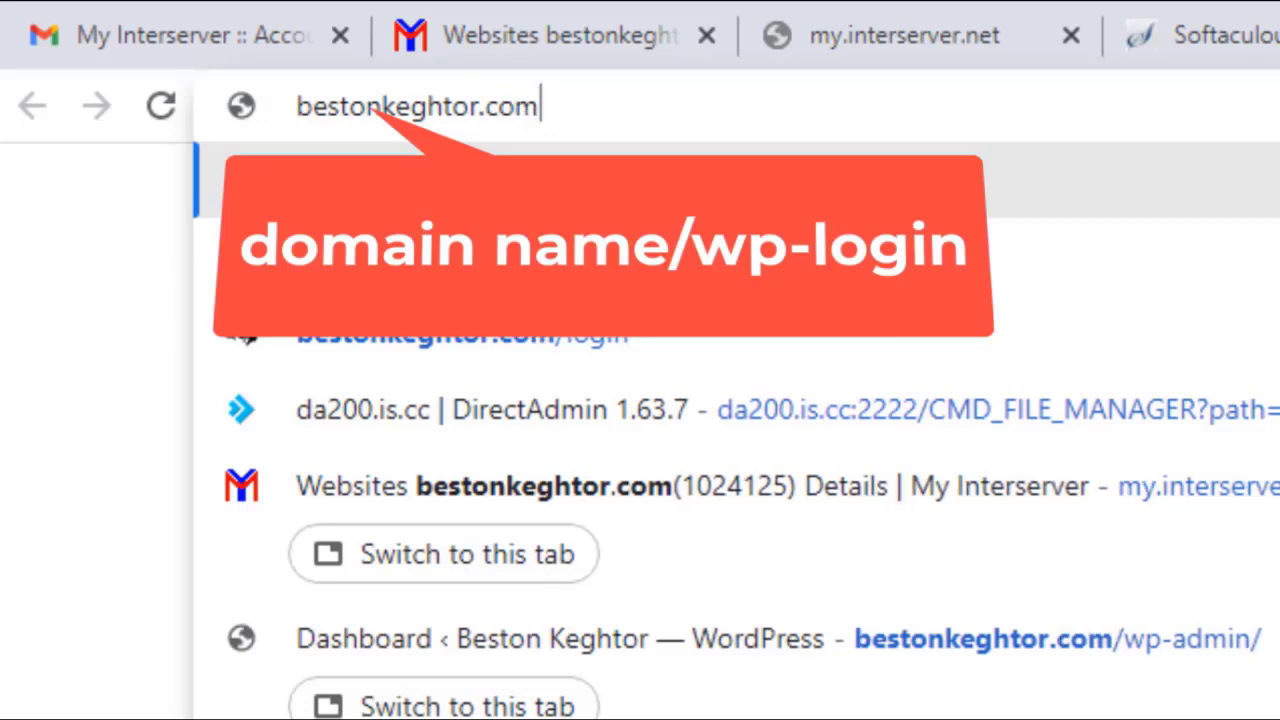
{"action": "type", "text": "/login"}
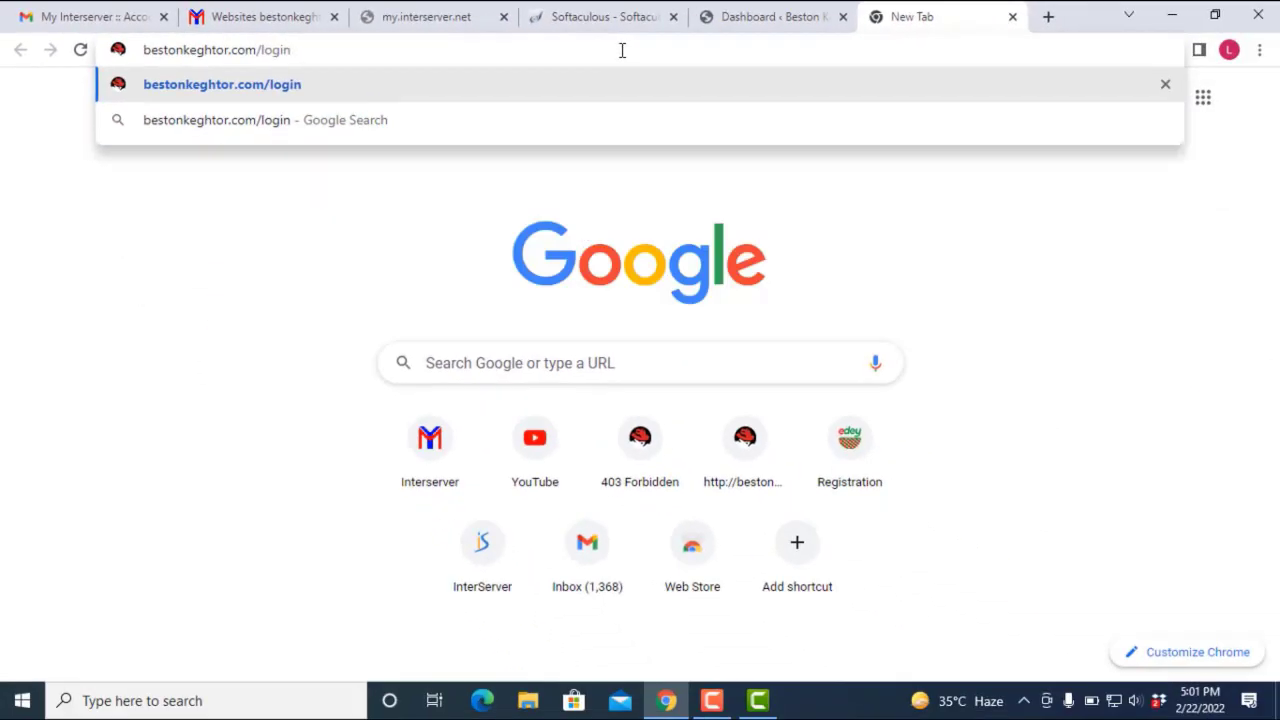
{"action": "key", "text": "Return"}
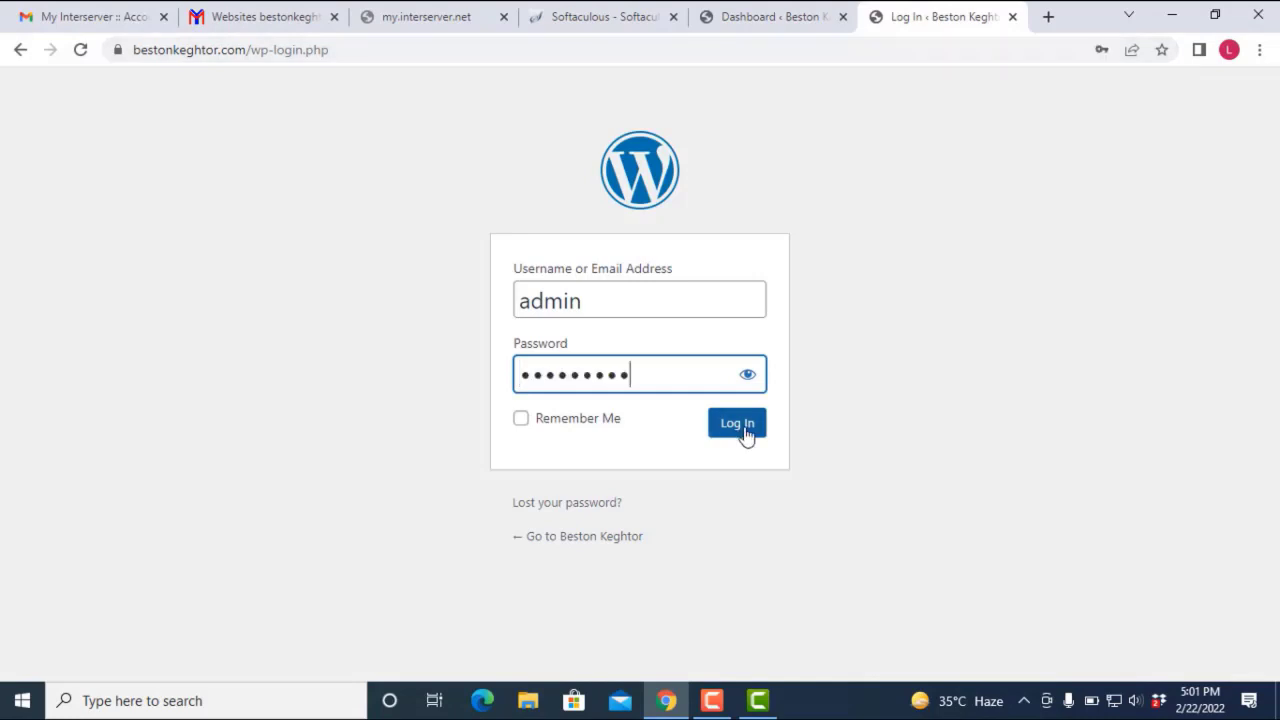
{"action": "left_click", "coordinate": [740, 424]}
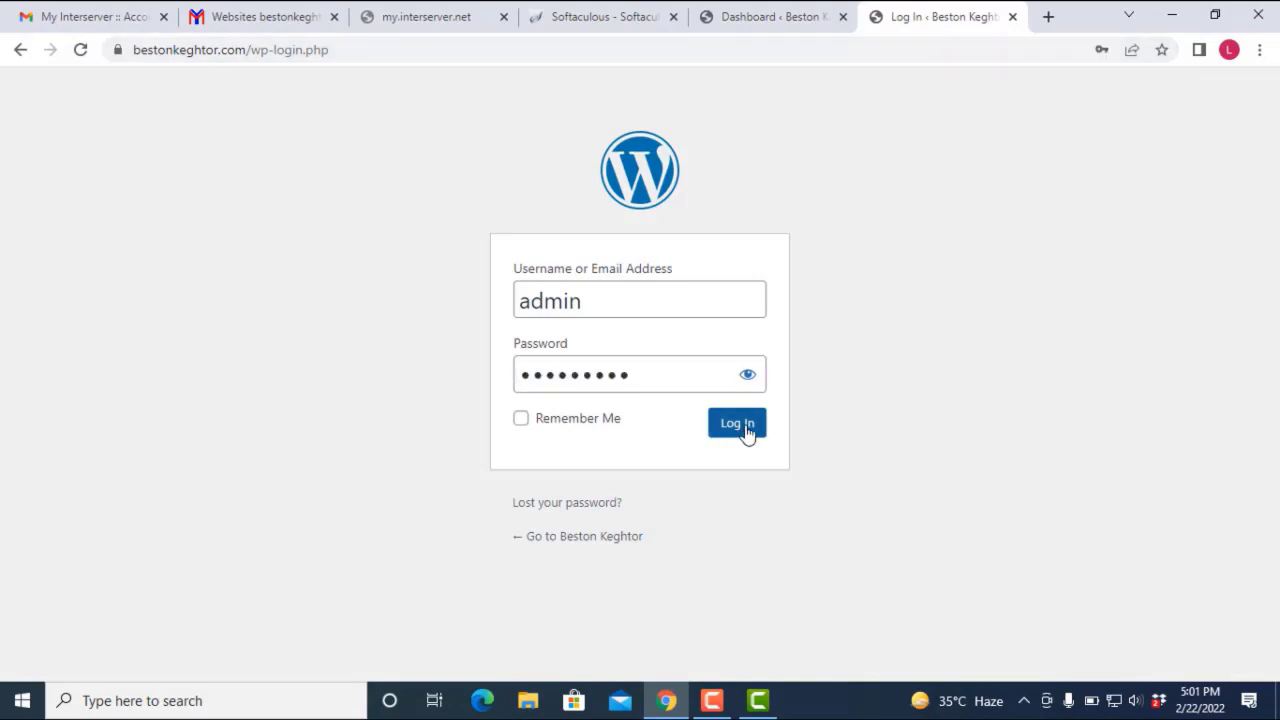